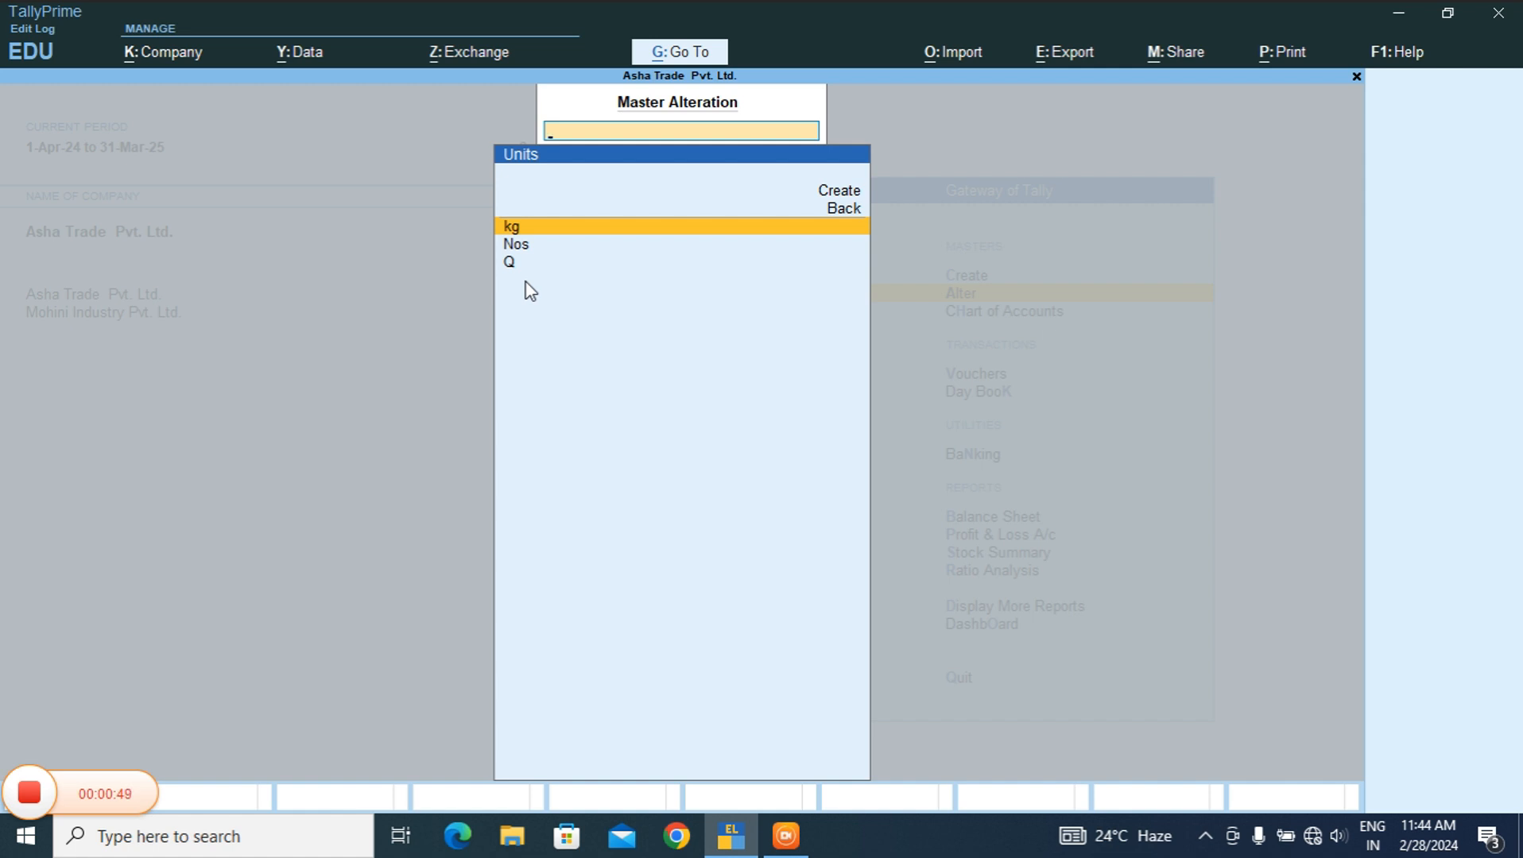
# - Leave the unit alteration list and open the form for creating a new unit of measure
pyautogui.press('Escape')
pyautogui.press('Escape')
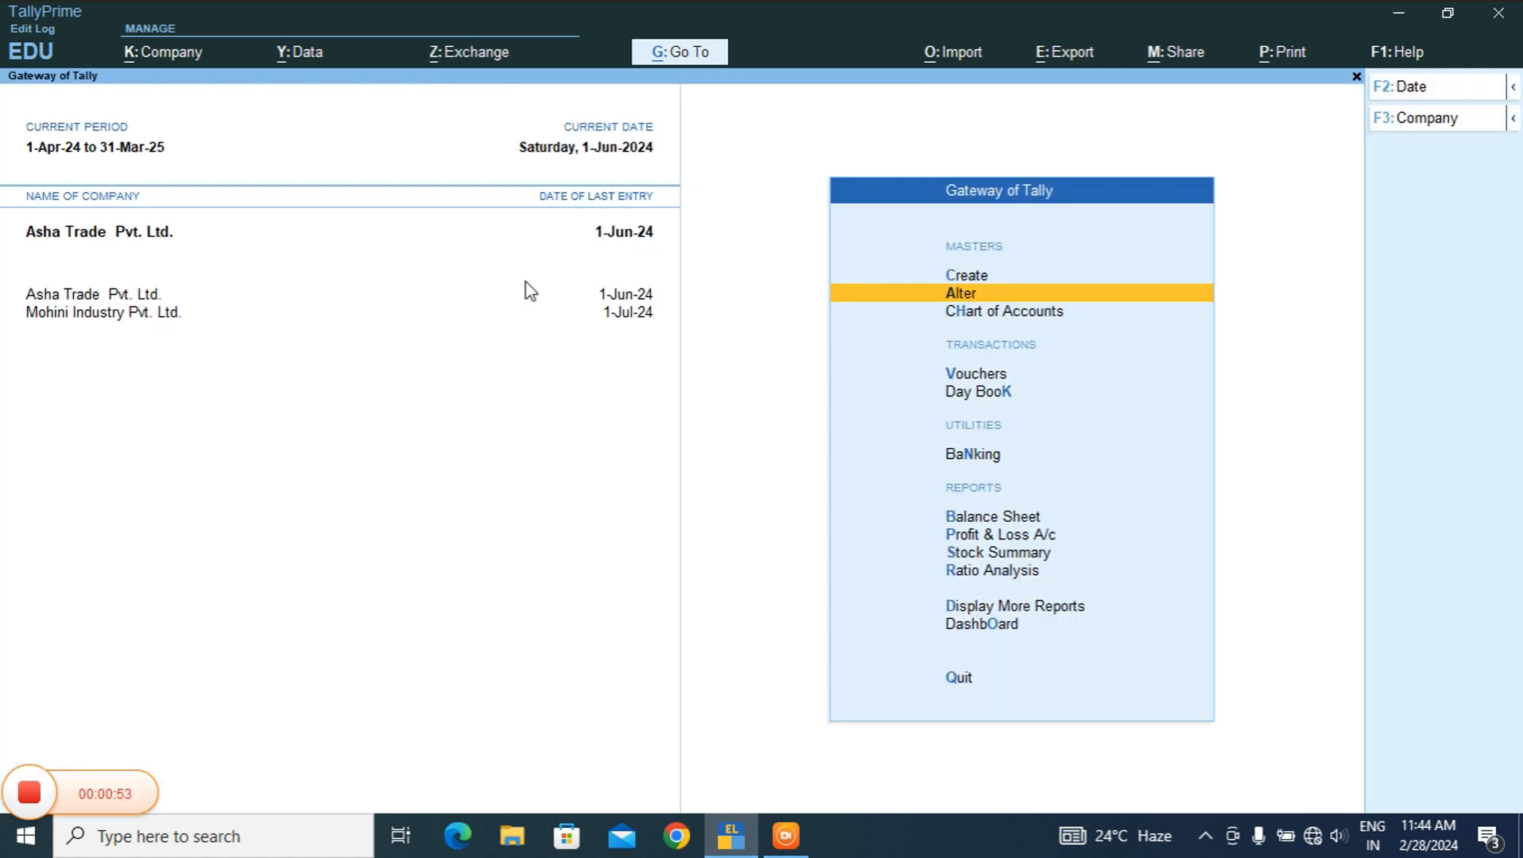
pyautogui.press('Up')
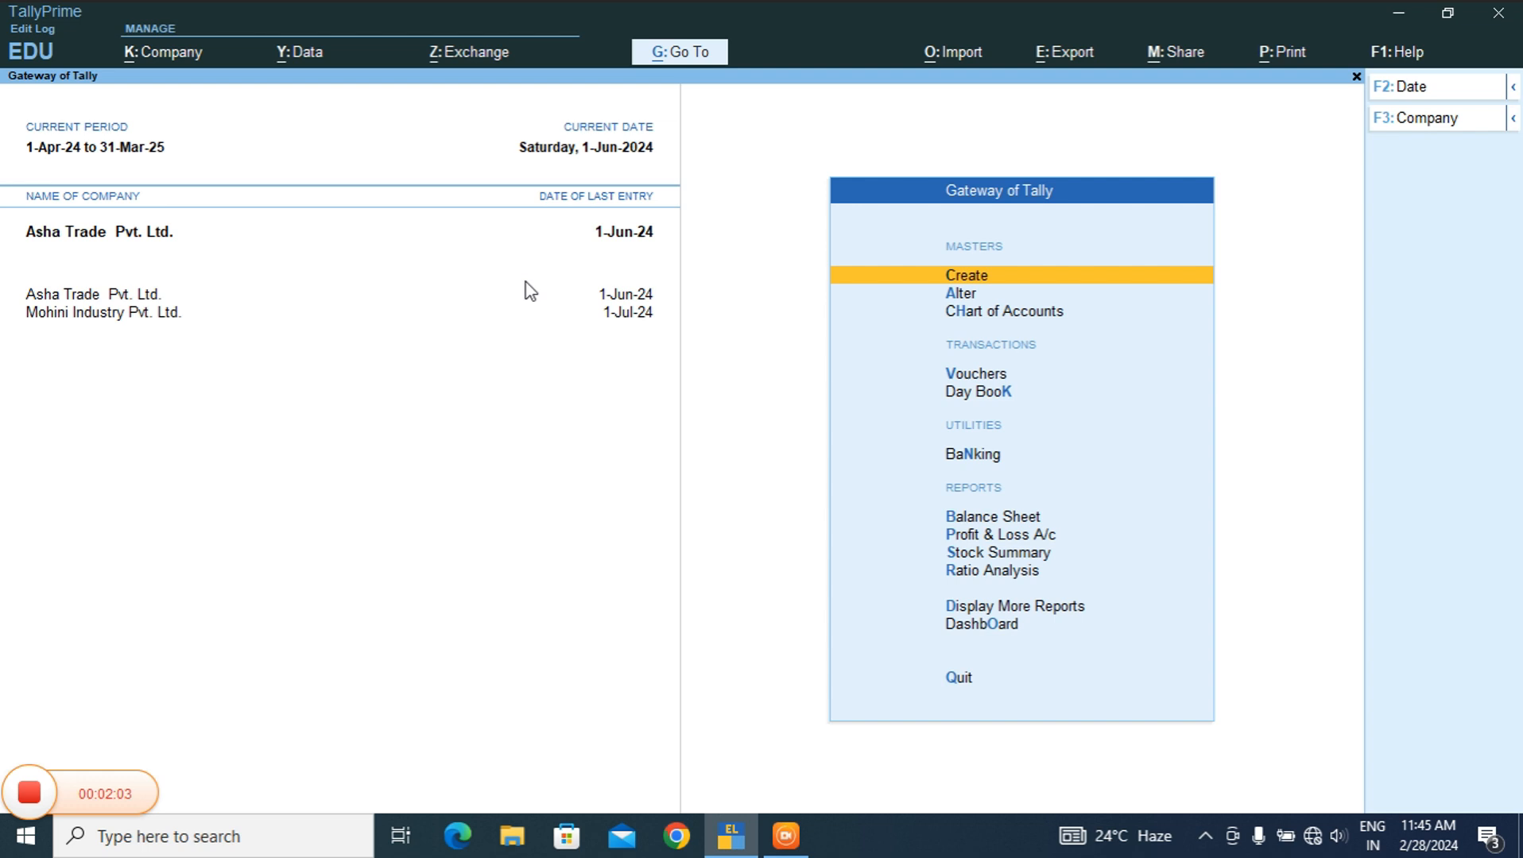
pyautogui.press('Return')
pyautogui.press('Down')
pyautogui.press('Down')
pyautogui.press('Down')
pyautogui.press('Down')
pyautogui.press('Down')
pyautogui.press('Down')
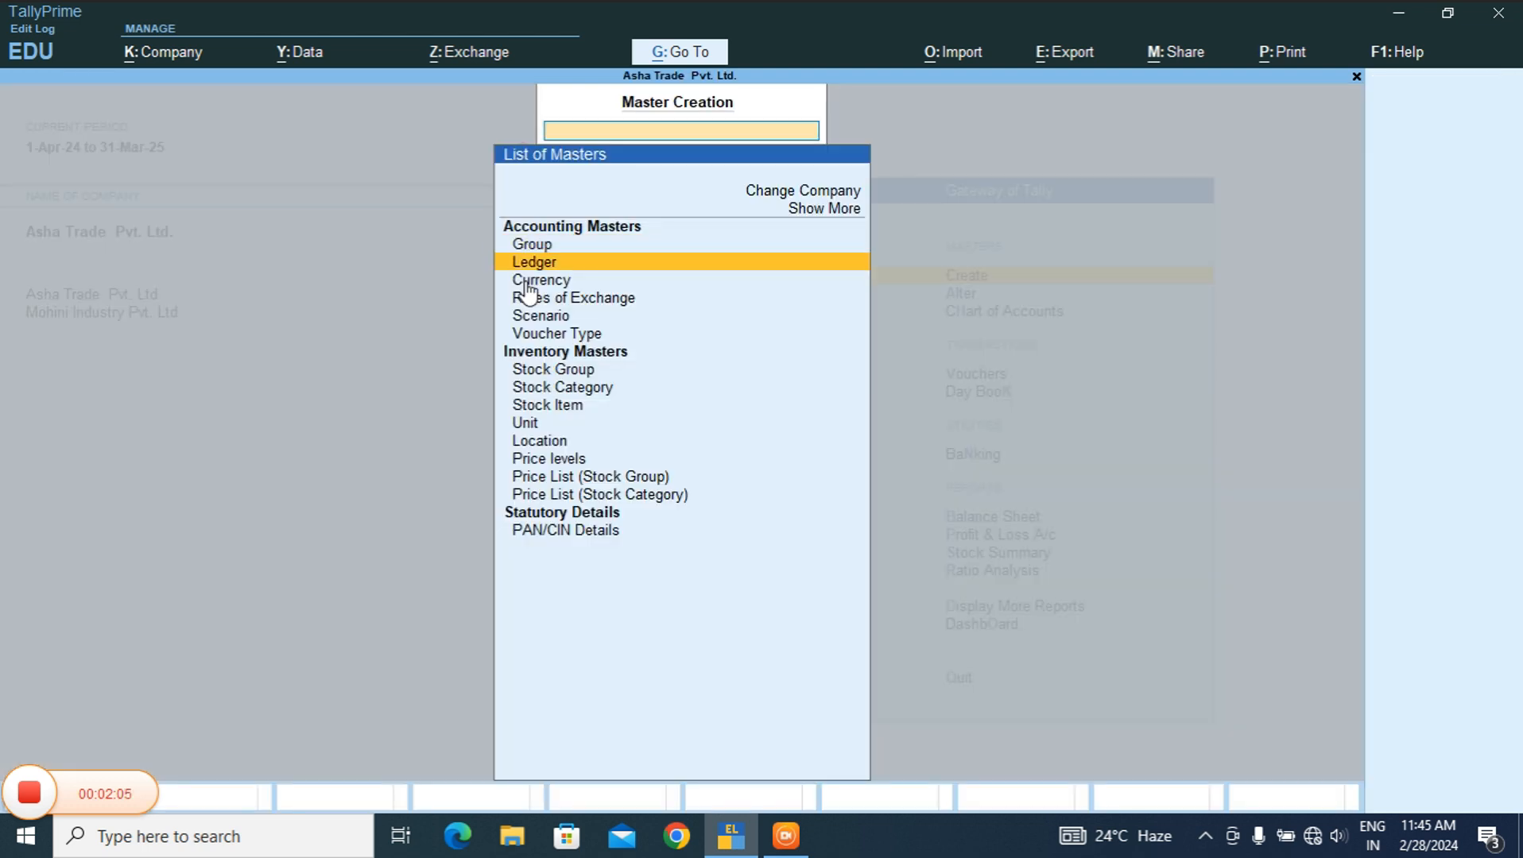
pyautogui.press('Down')
pyautogui.press('Down')
pyautogui.press('Down')
pyautogui.press('Down')
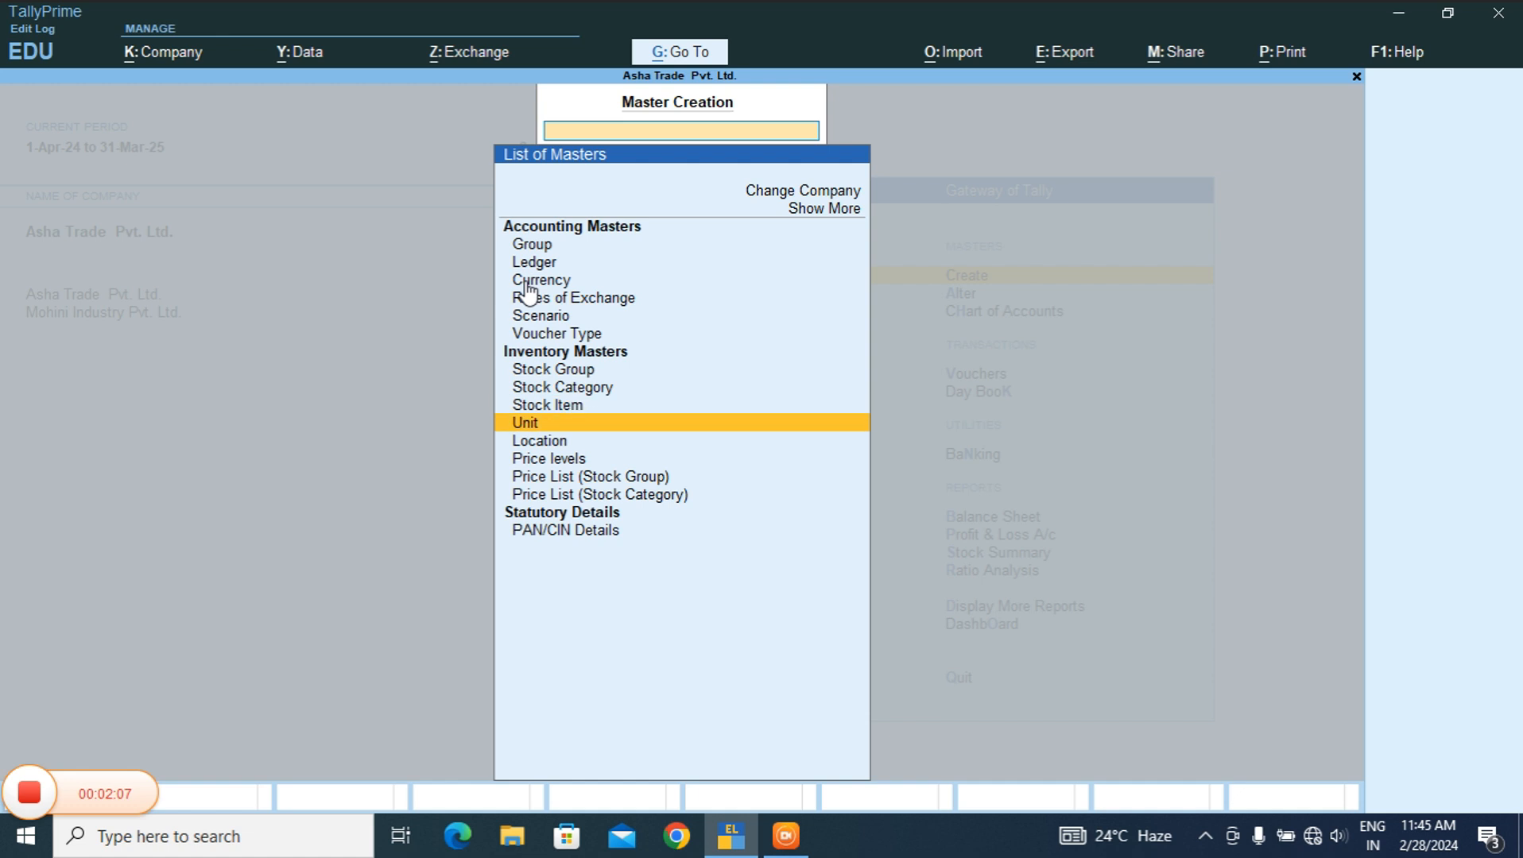
pyautogui.press('Return')
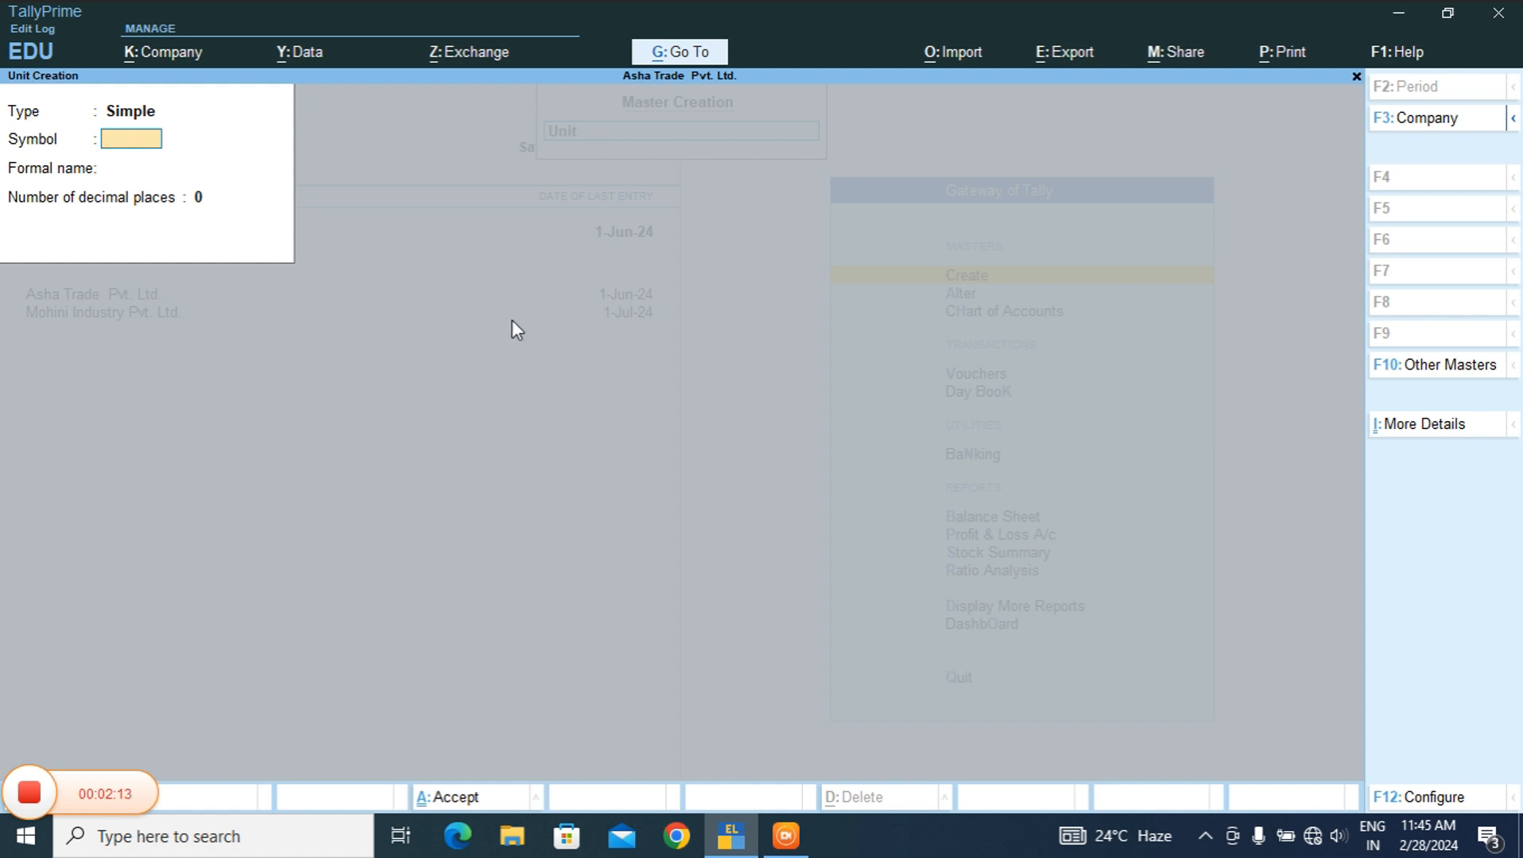
# - Create a simple unit with symbol Pack, formal name Packet and 0 decimal places
pyautogui.write('Pack')
pyautogui.press('Return')
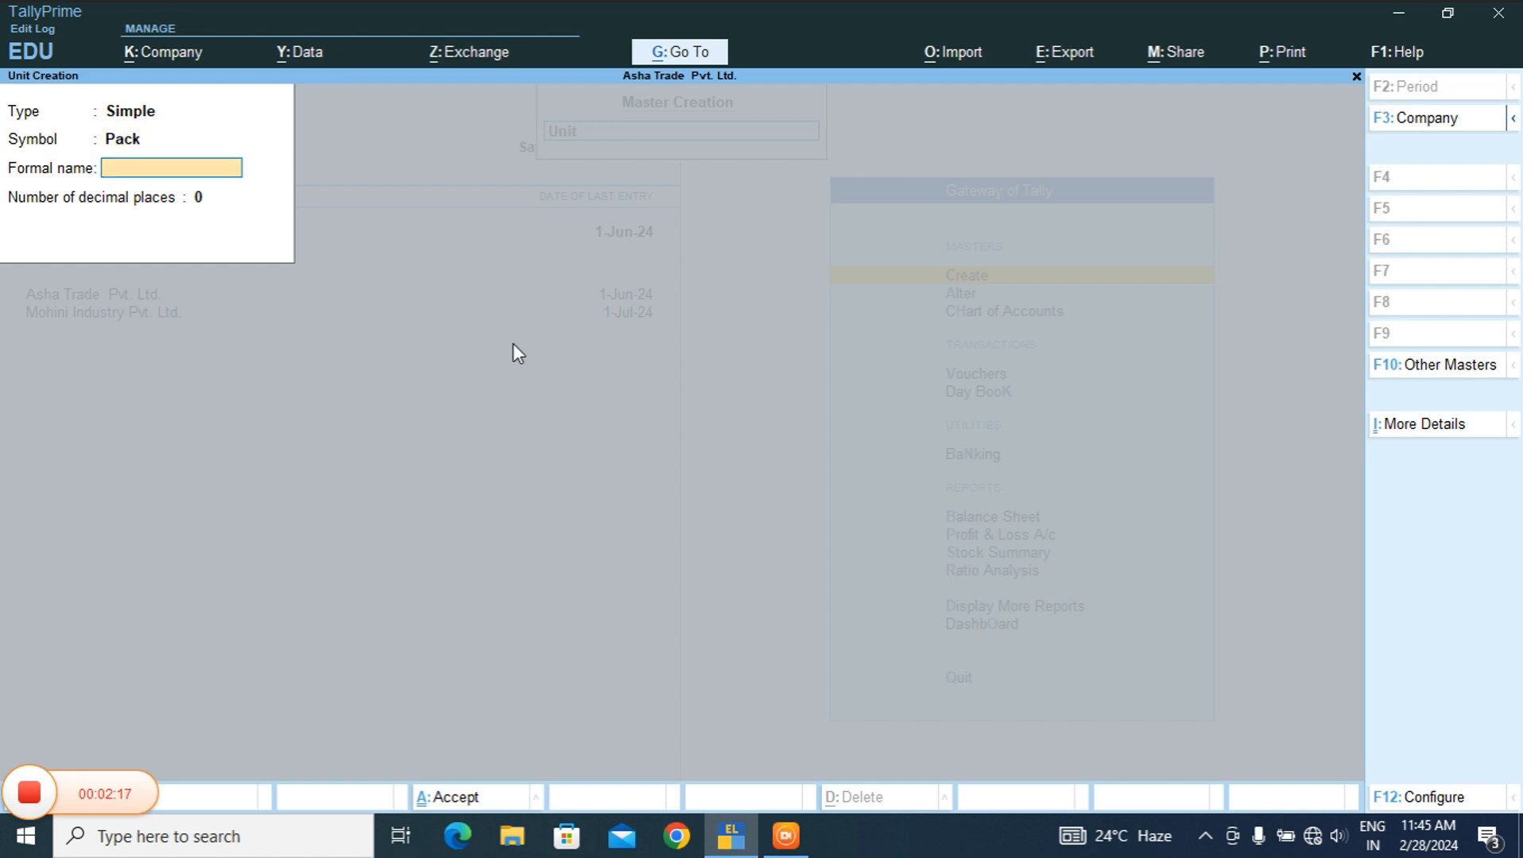
pyautogui.write('Packet')
pyautogui.press('Return')
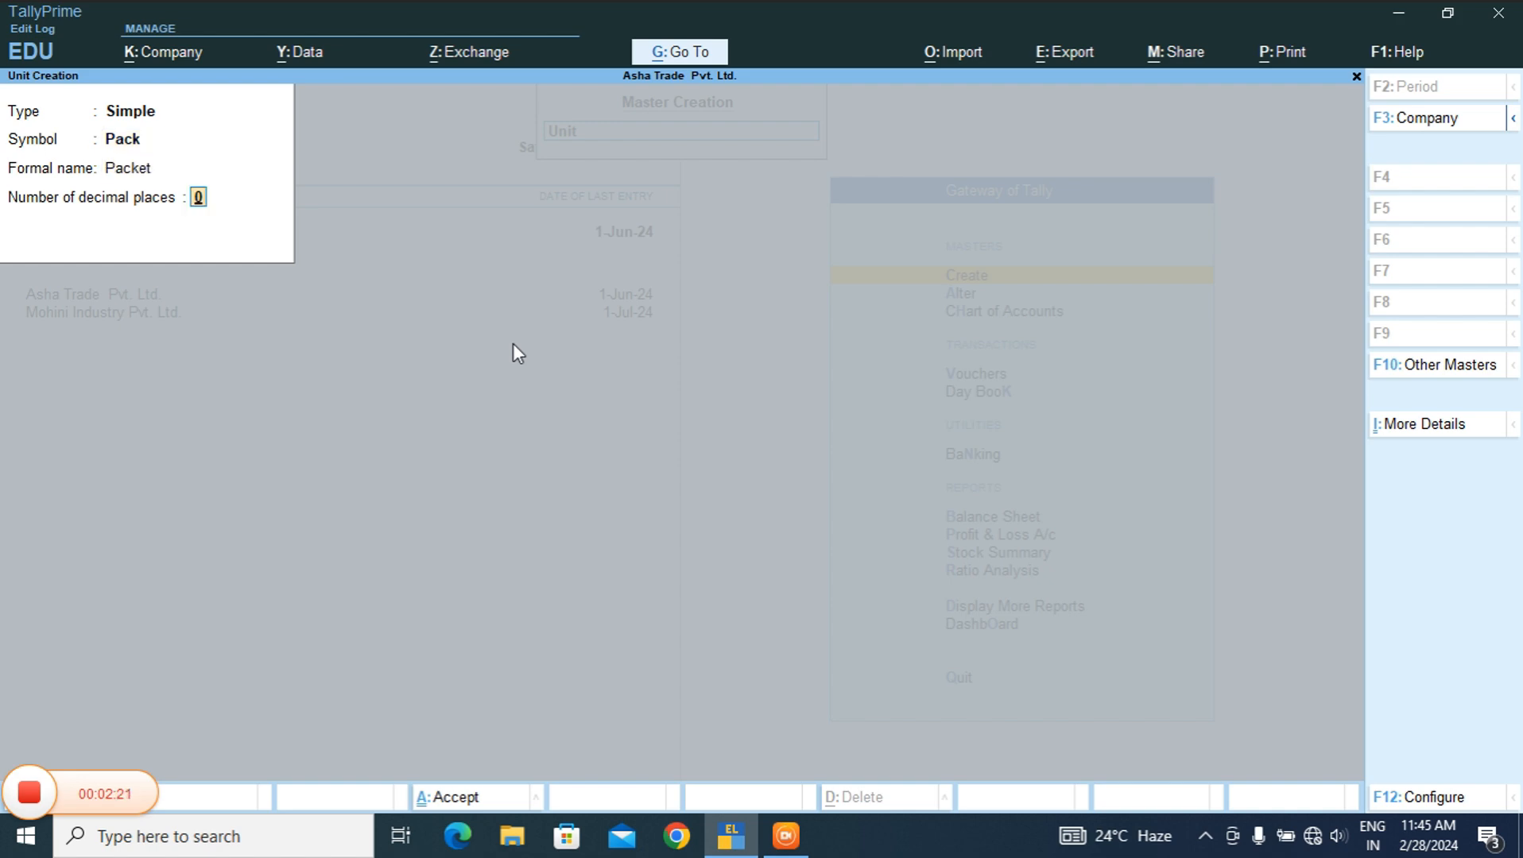
pyautogui.press('Return')
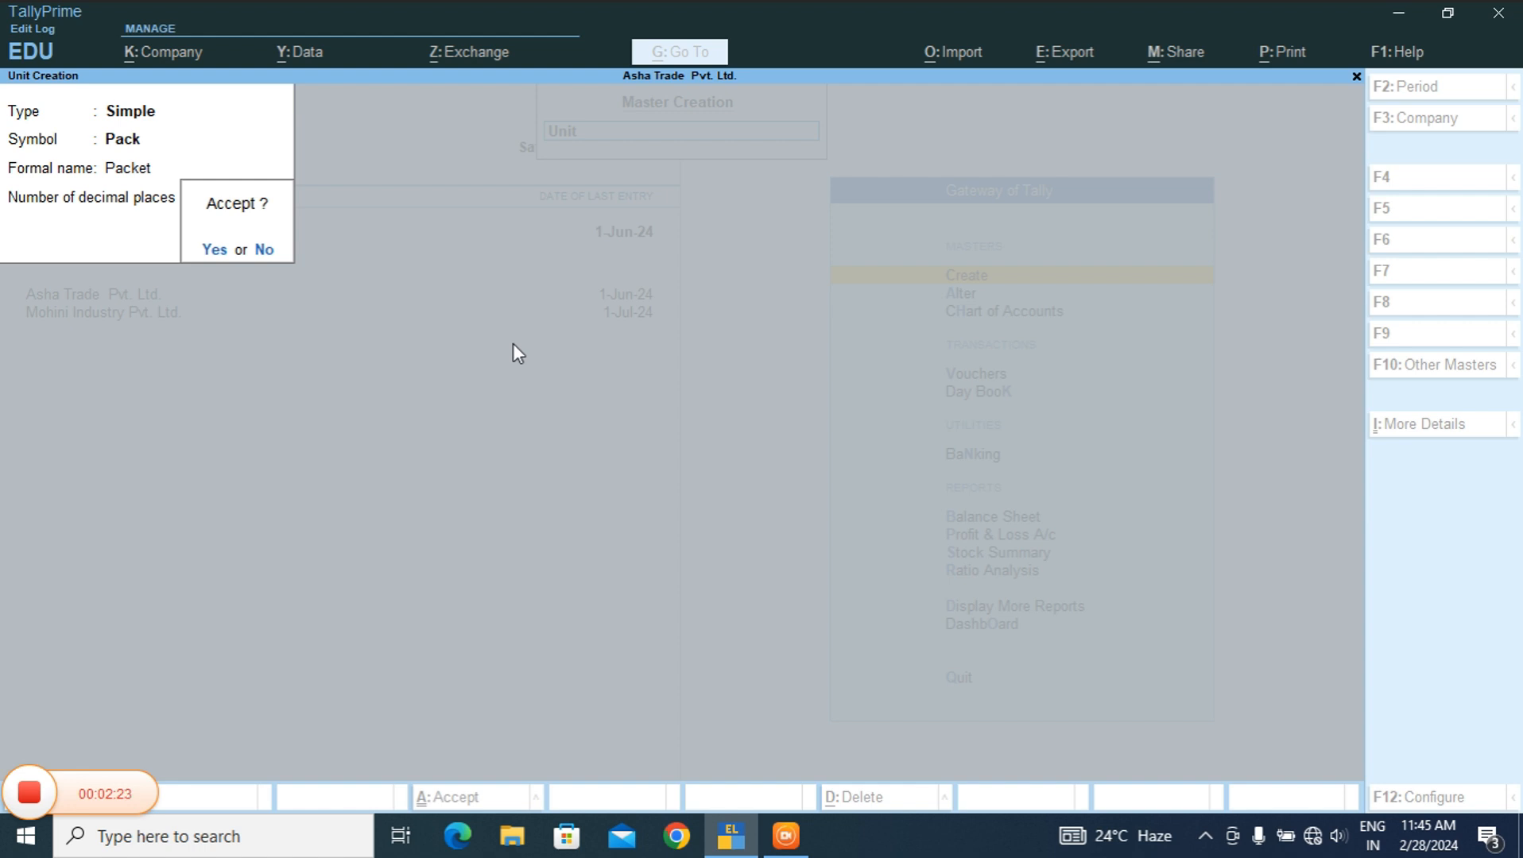
pyautogui.press('Return')
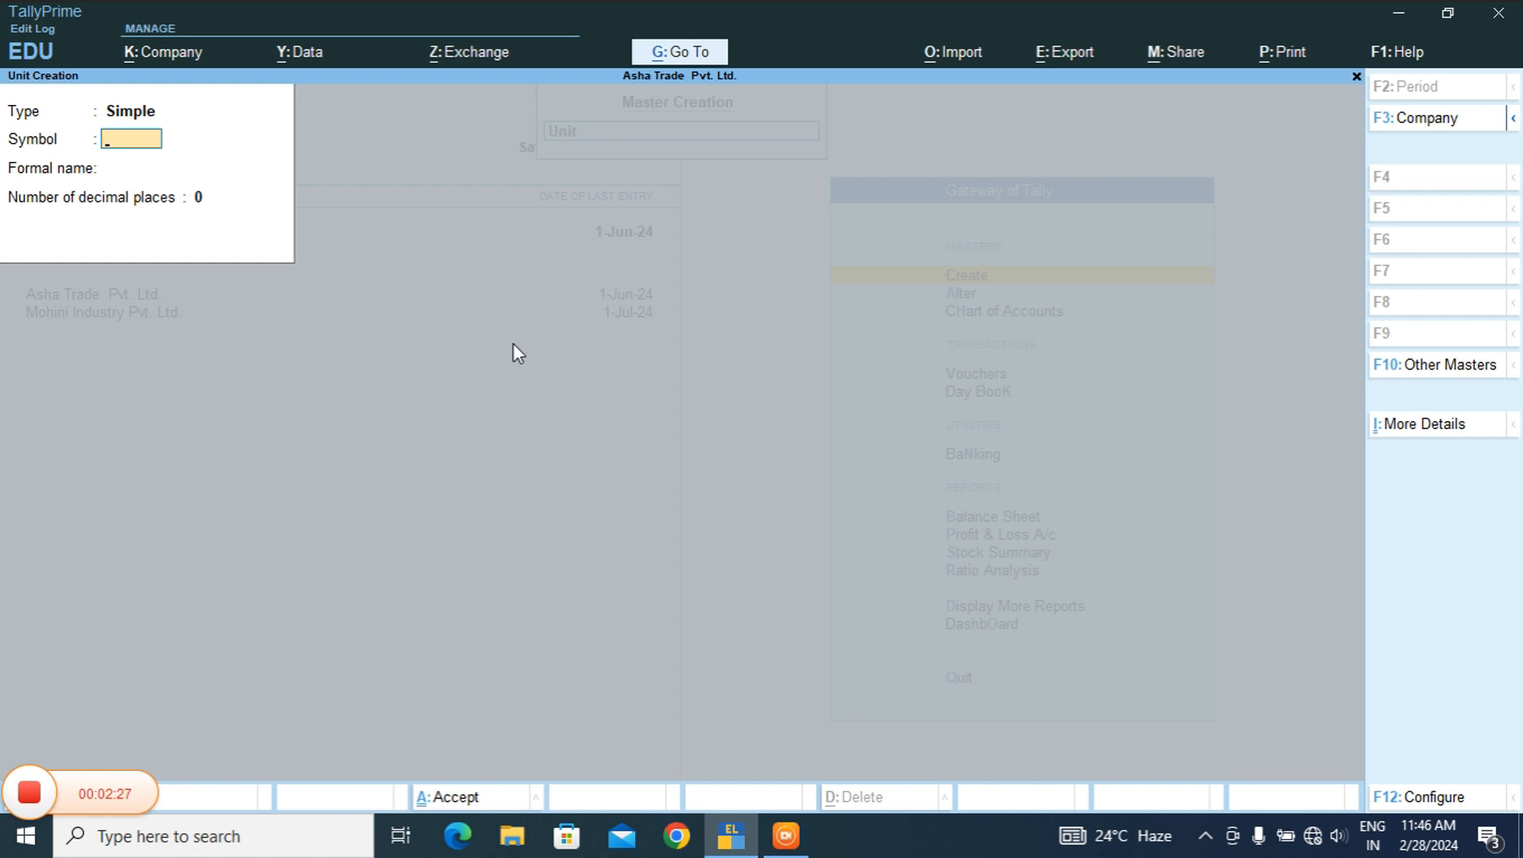
# - Create a simple unit with symbol Cart. and formal name Cartoon, and return to the Gateway of Tally
pyautogui.write('Cart')
pyautogui.write('.')
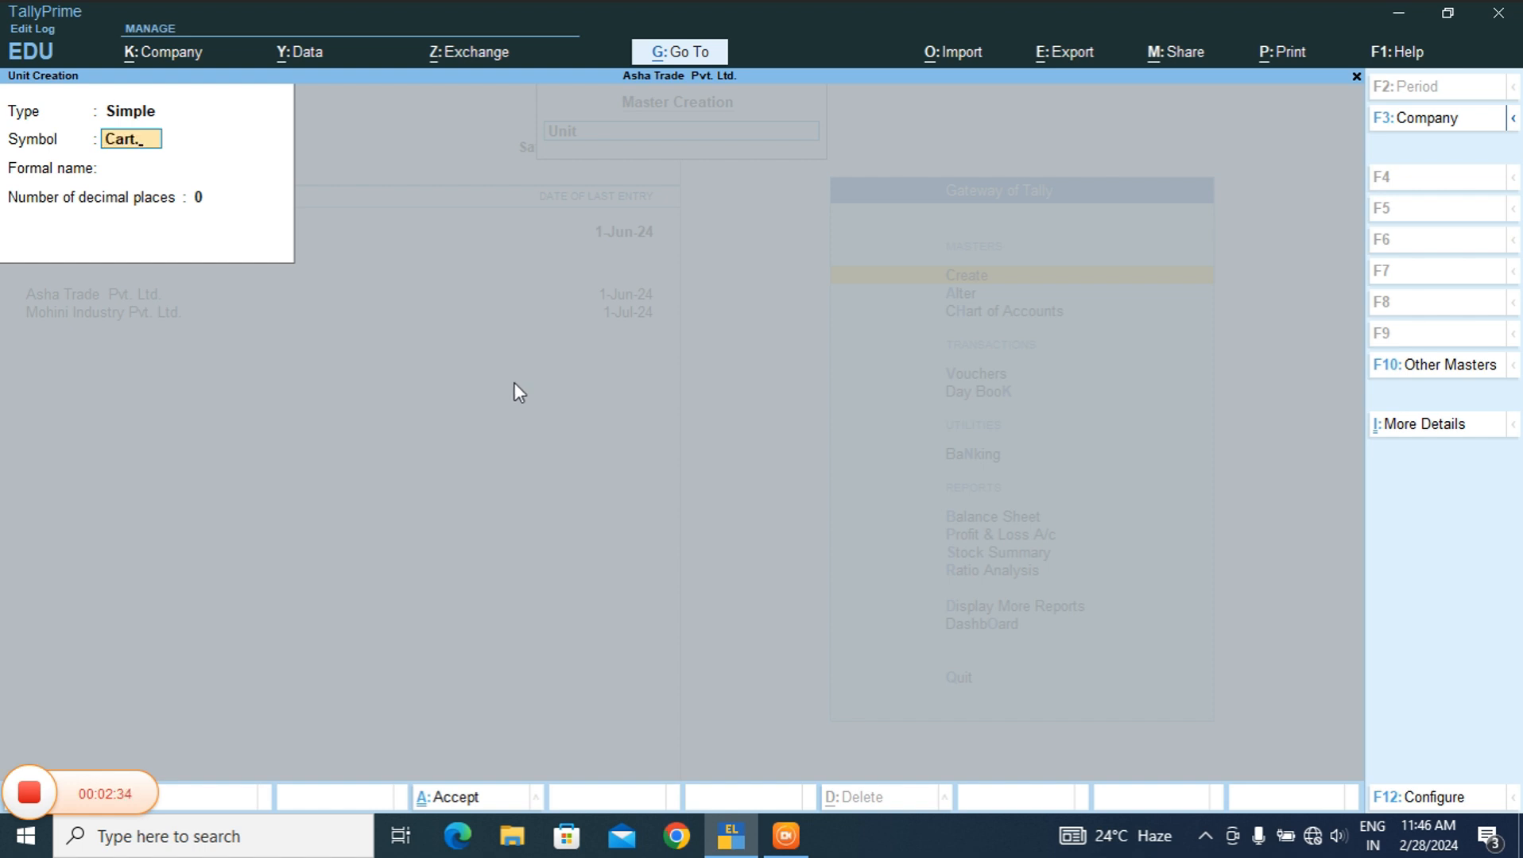
pyautogui.press('Return')
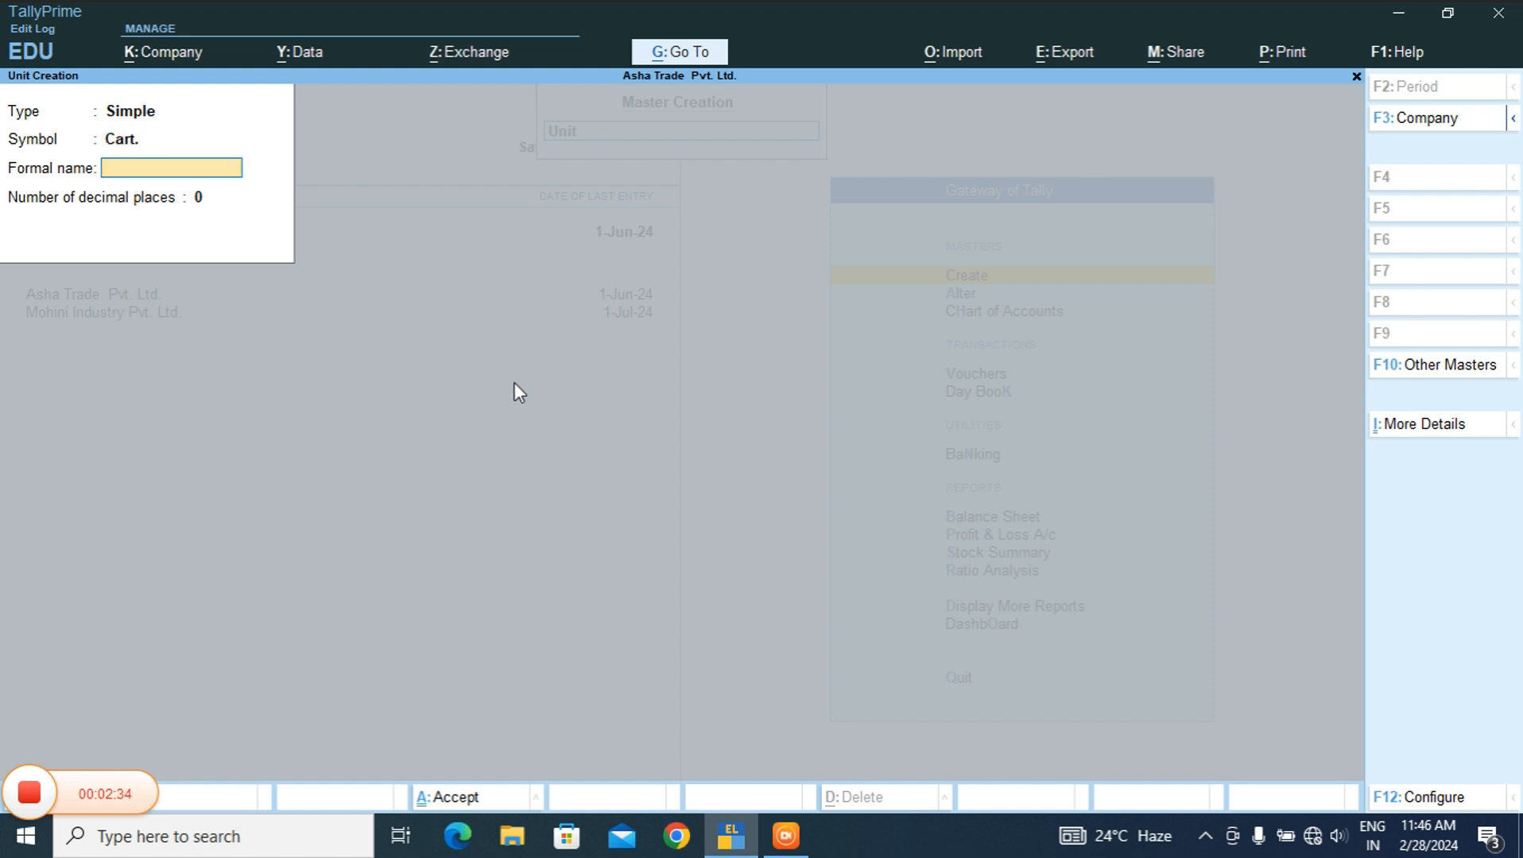
pyautogui.write('Cartoon')
pyautogui.press('Return')
pyautogui.press('Return')
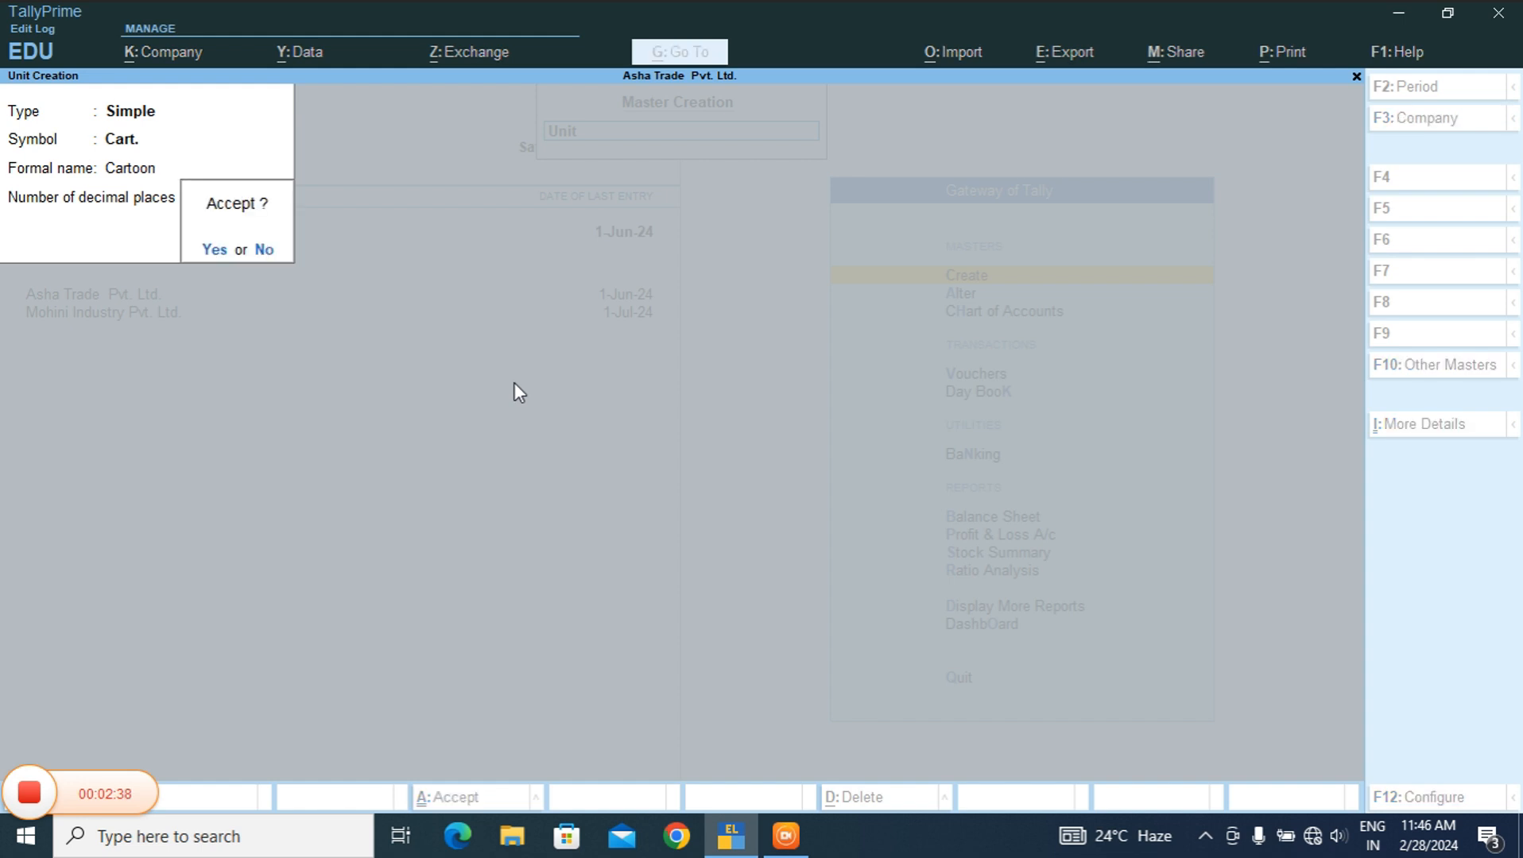
pyautogui.press('Return')
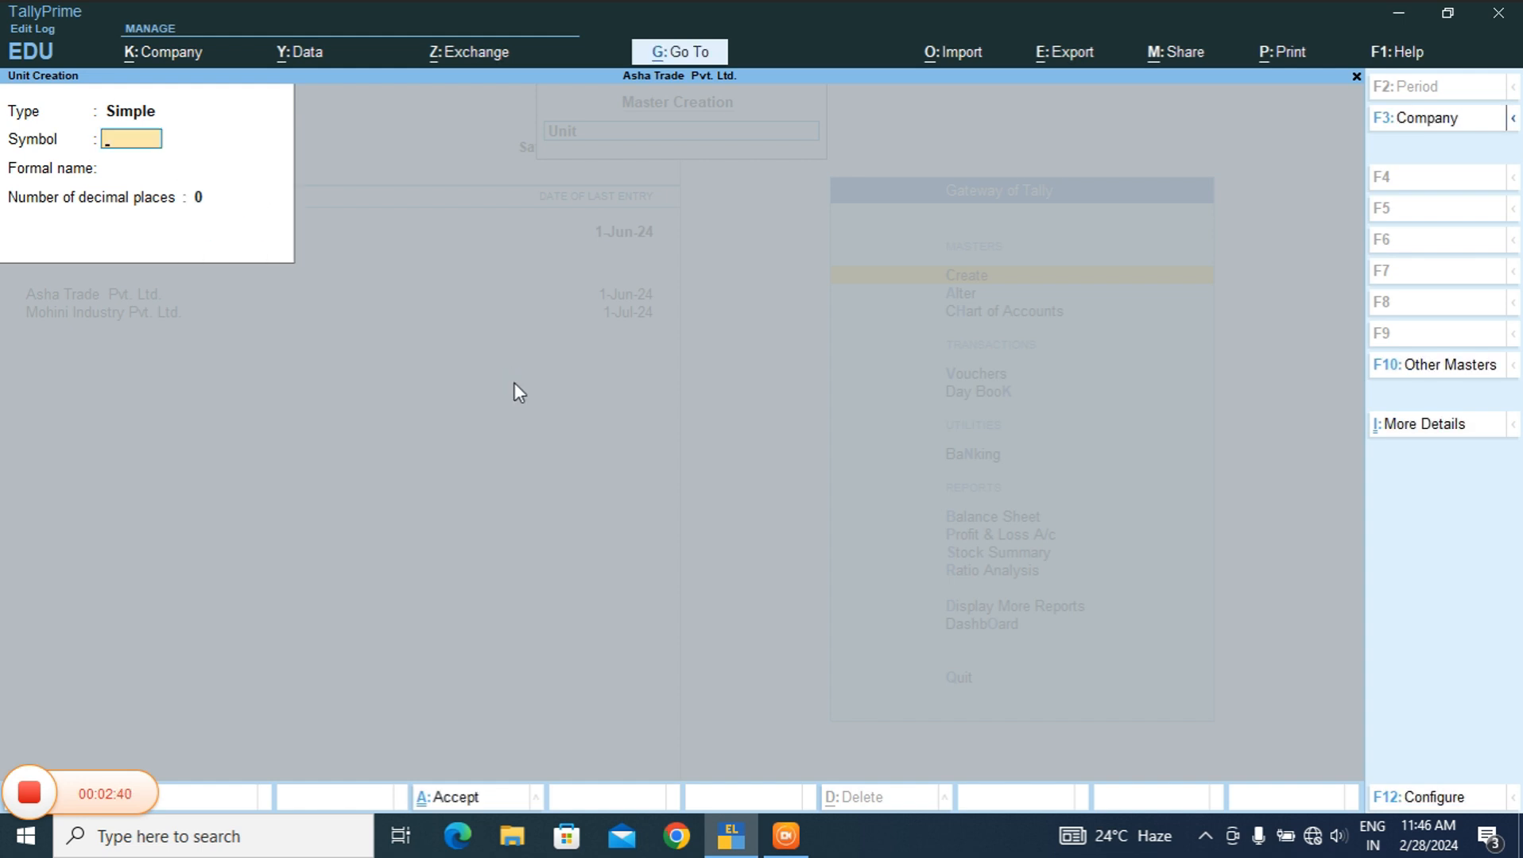
pyautogui.press('Escape')
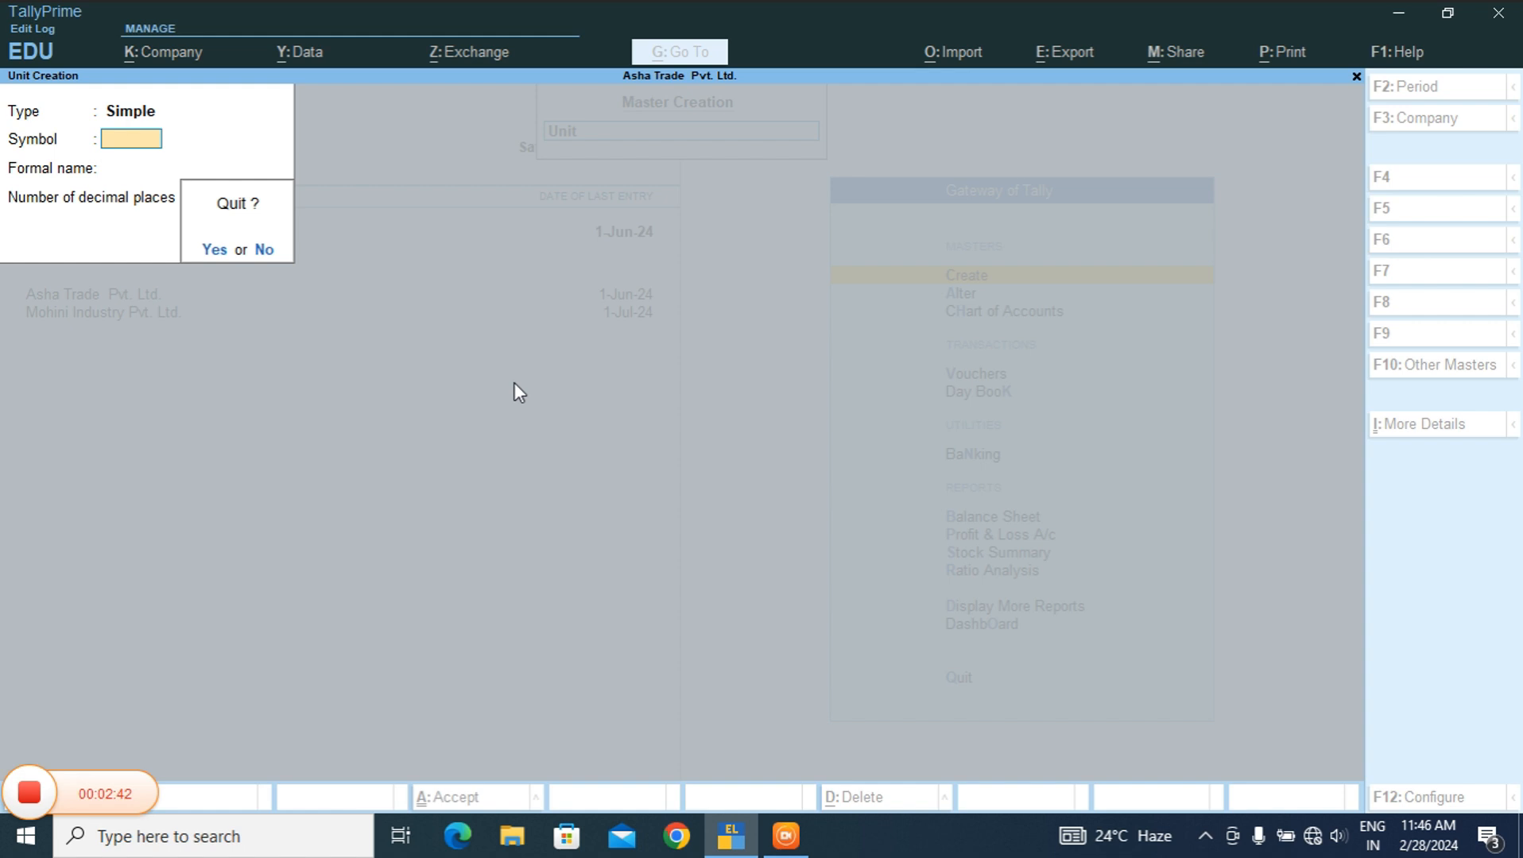
pyautogui.press('Return')
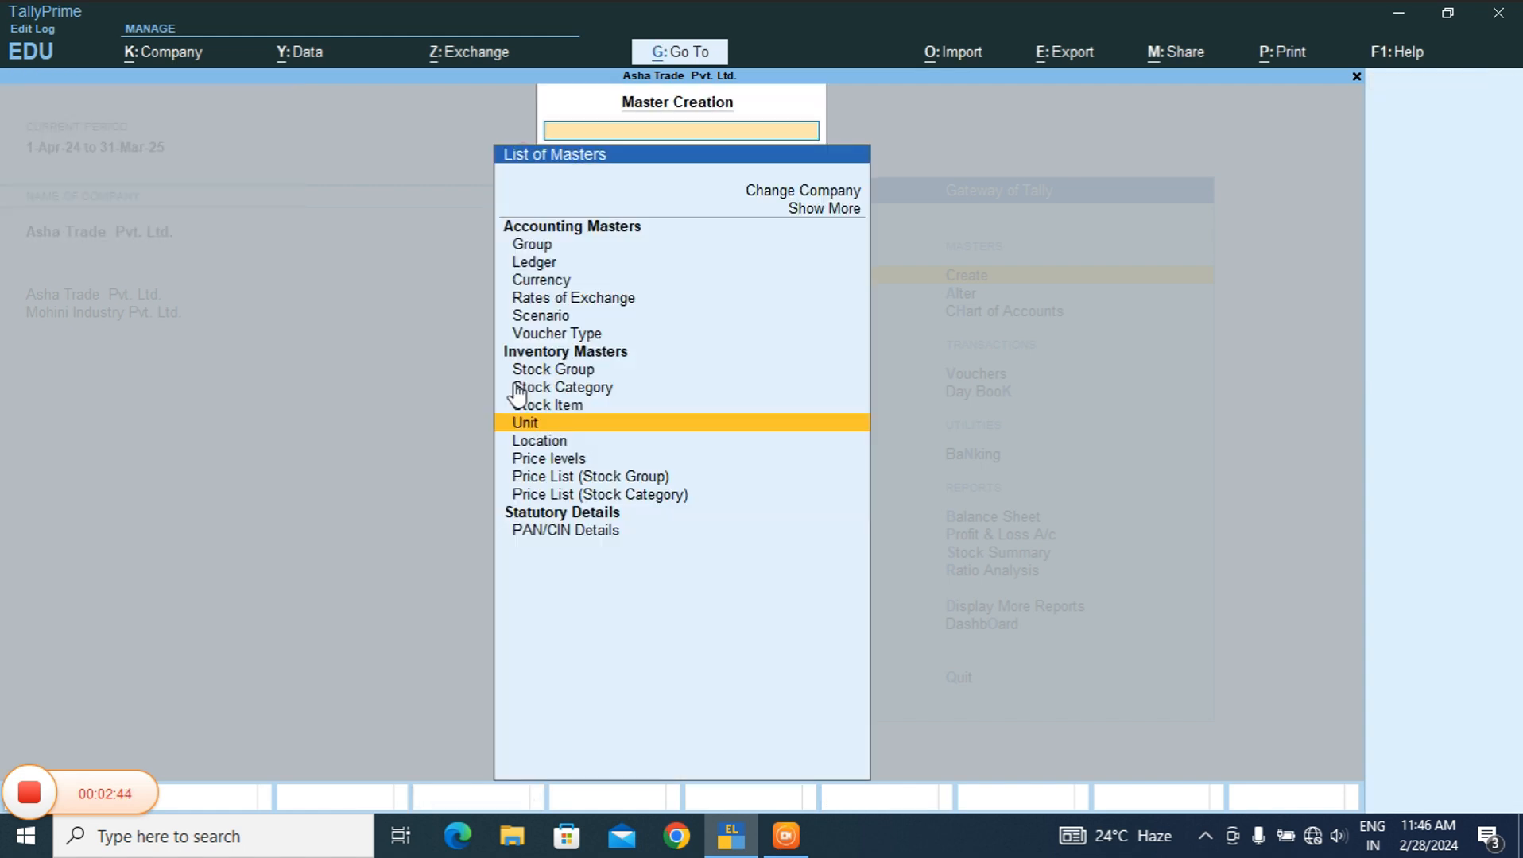
pyautogui.press('Escape')
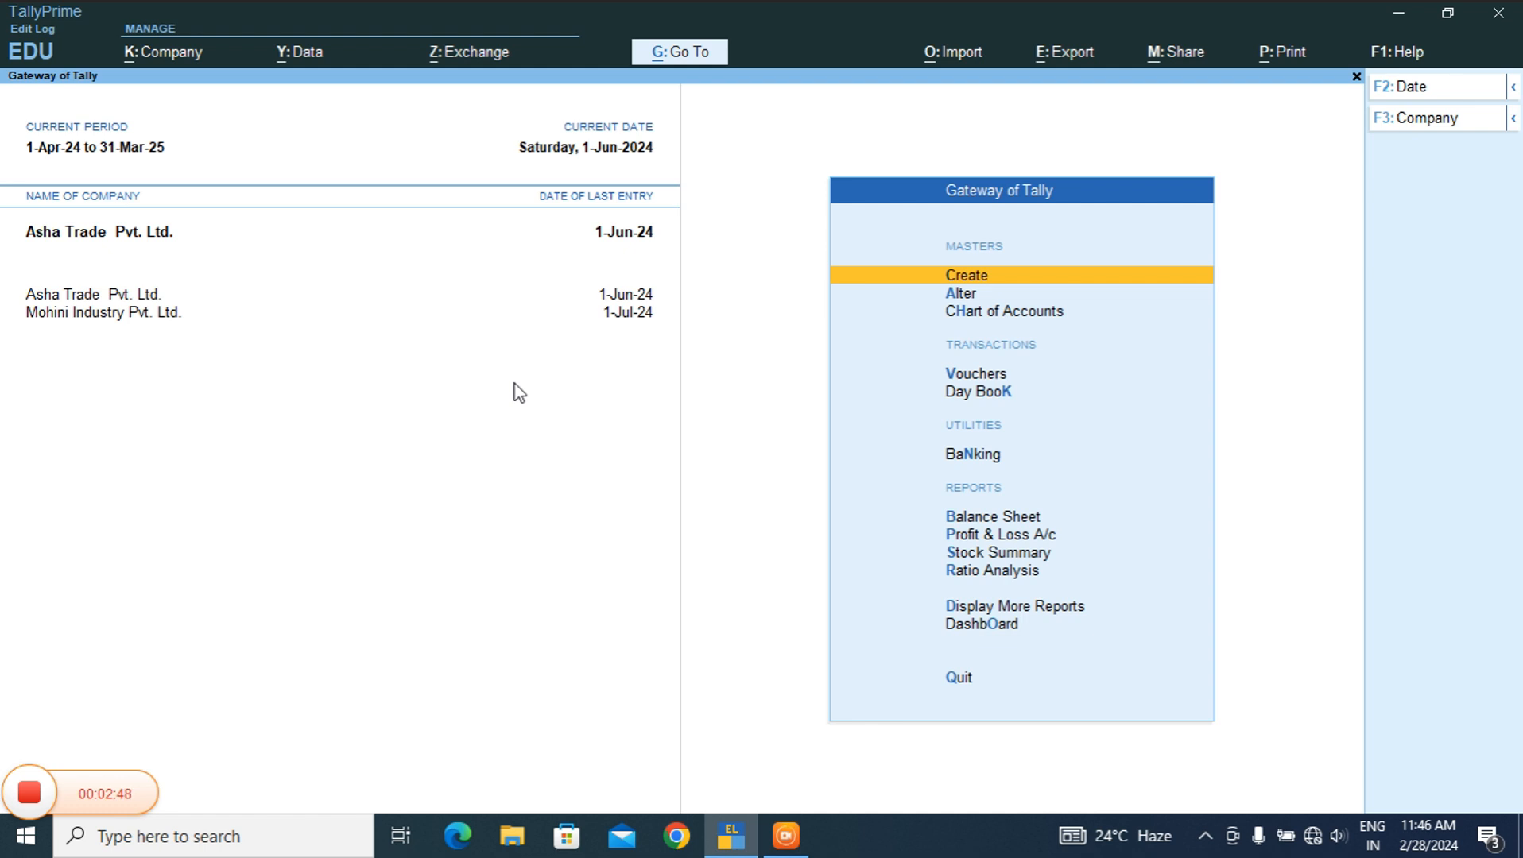
# - Start a new purchase voucher and leave its supplier invoice number and date blank
pyautogui.press('Down')
pyautogui.press('Down')
pyautogui.press('Down')
pyautogui.press('Down')
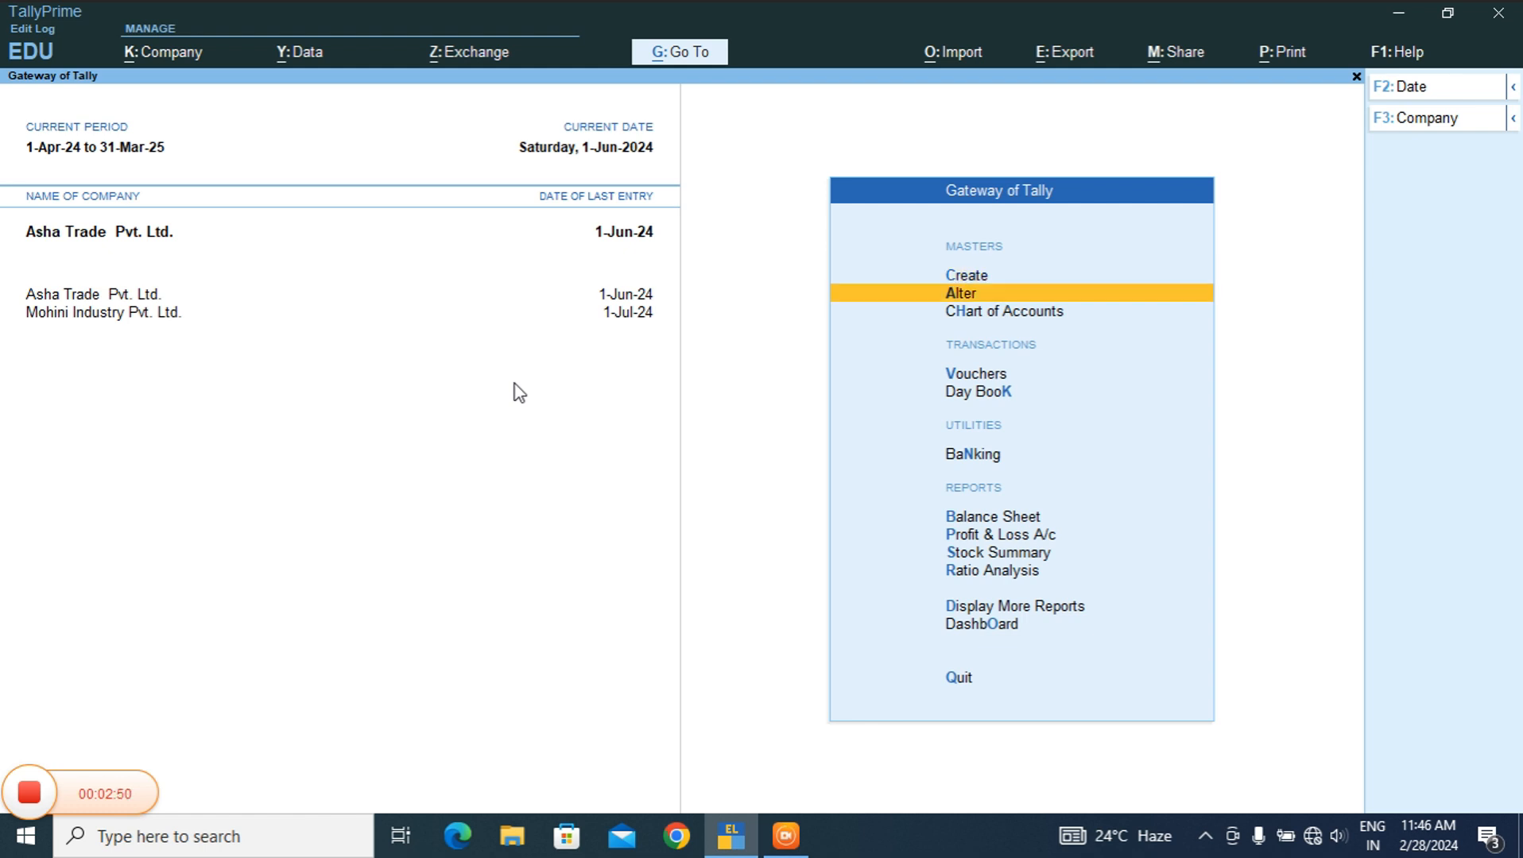
pyautogui.press('Down')
pyautogui.press('Down')
pyautogui.press('Up')
pyautogui.press('Up')
pyautogui.press('Up')
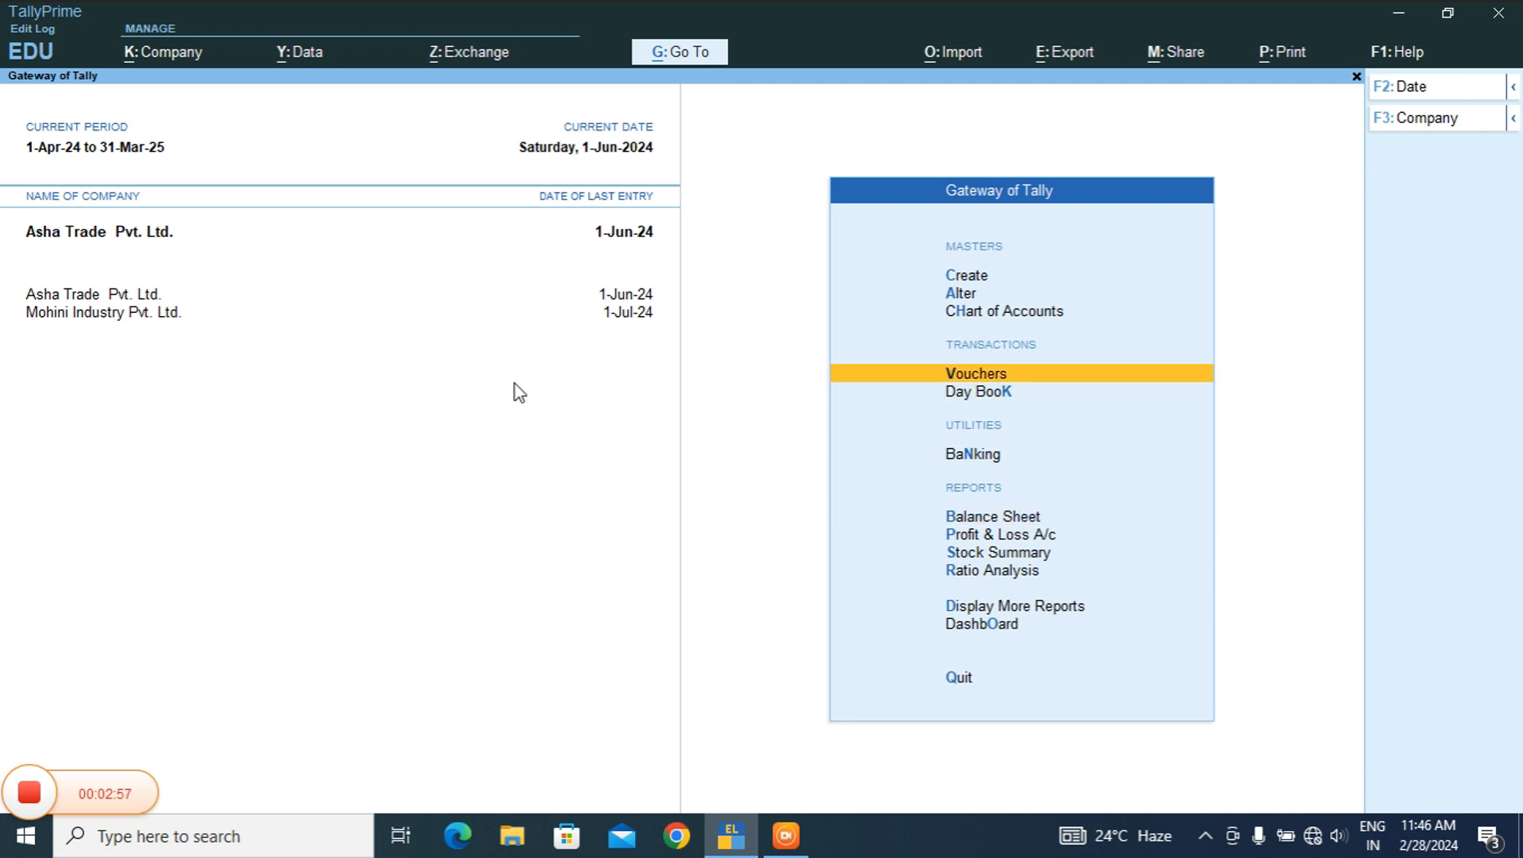
pyautogui.press('Return')
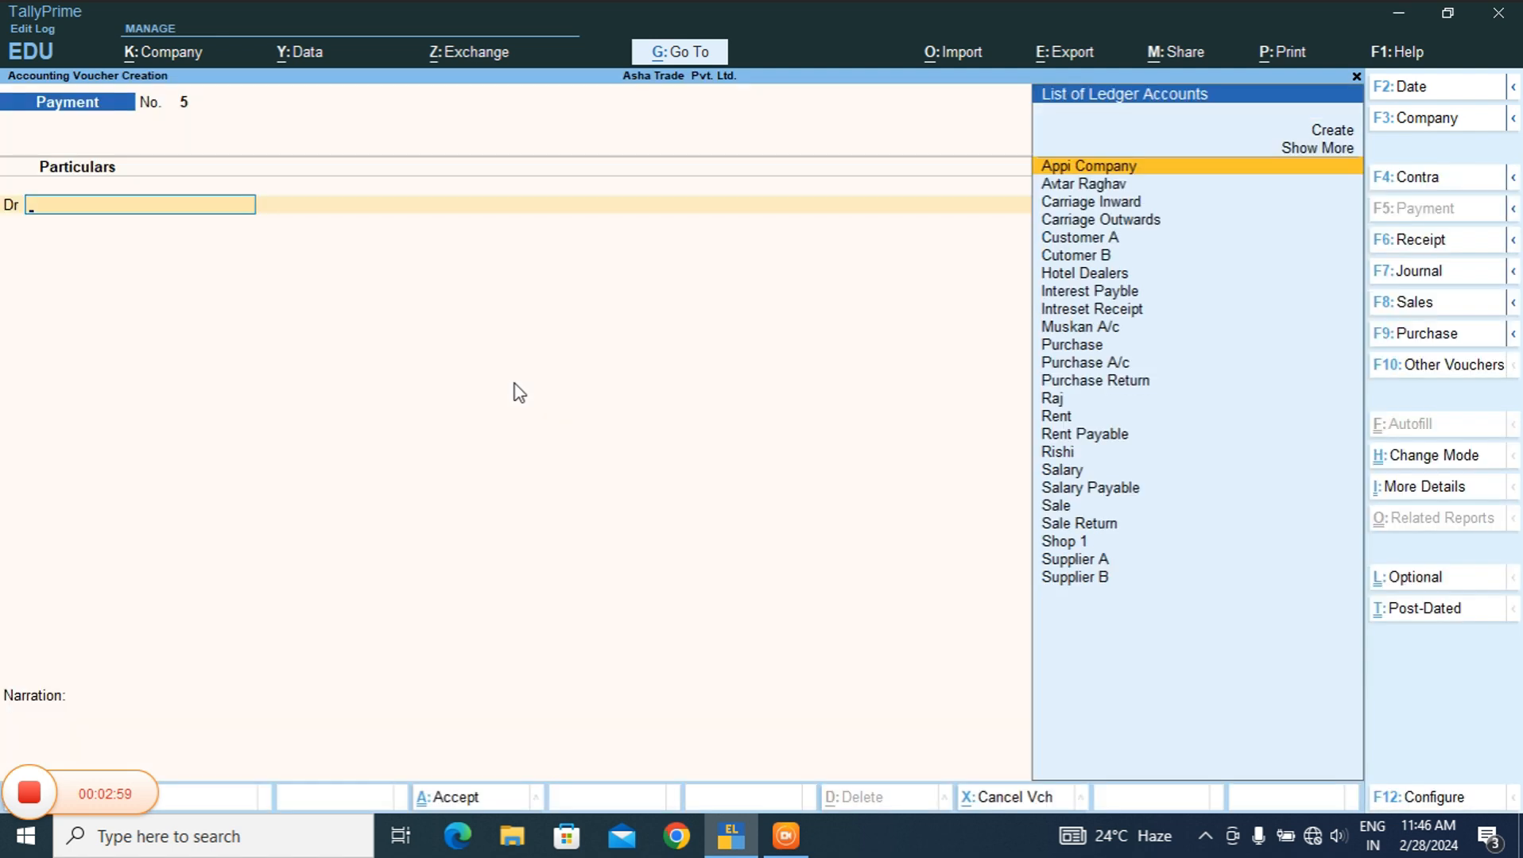
pyautogui.press('F9')
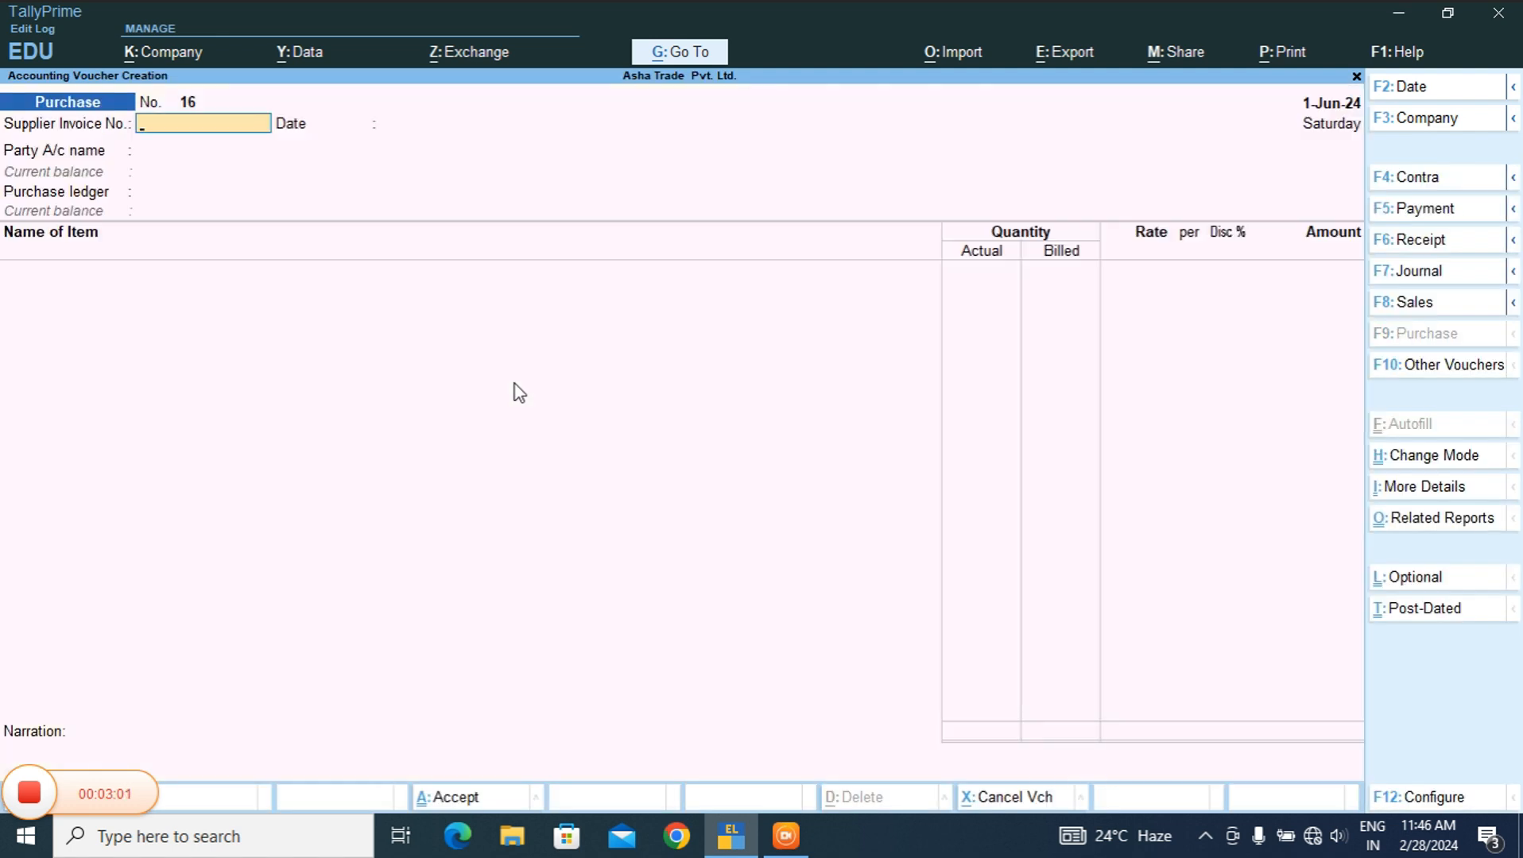
pyautogui.press('Return')
pyautogui.press('Return')
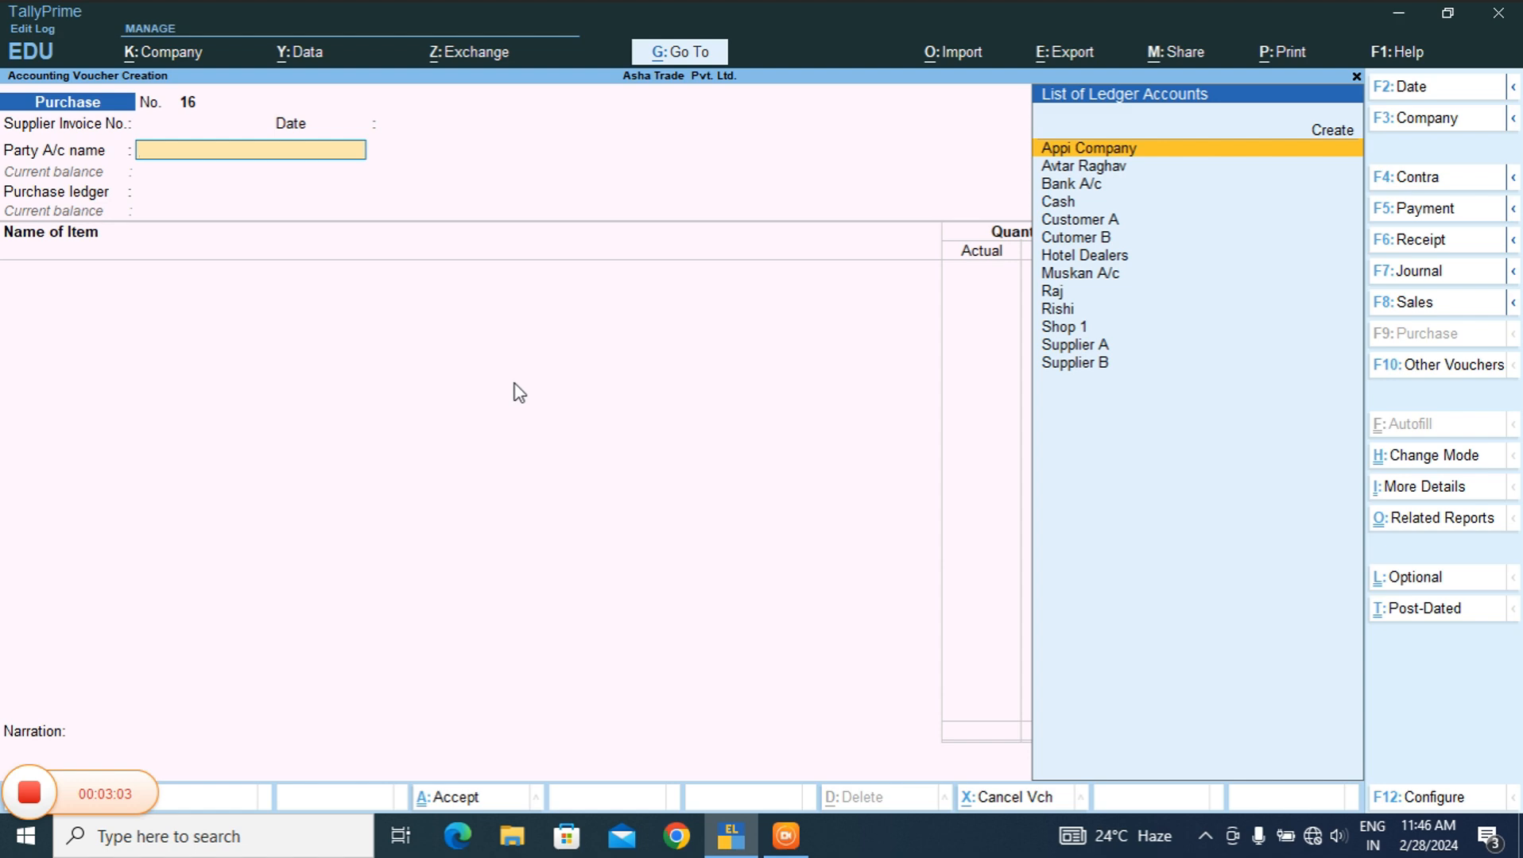
# - Choose Shop 1 as the voucher's party account and leave all receipt details blank
pyautogui.press('Down')
pyautogui.press('Down')
pyautogui.press('Down')
pyautogui.press('Down')
pyautogui.press('Down')
pyautogui.press('Down')
pyautogui.press('Down')
pyautogui.press('Down')
pyautogui.press('Down')
pyautogui.press('Down')
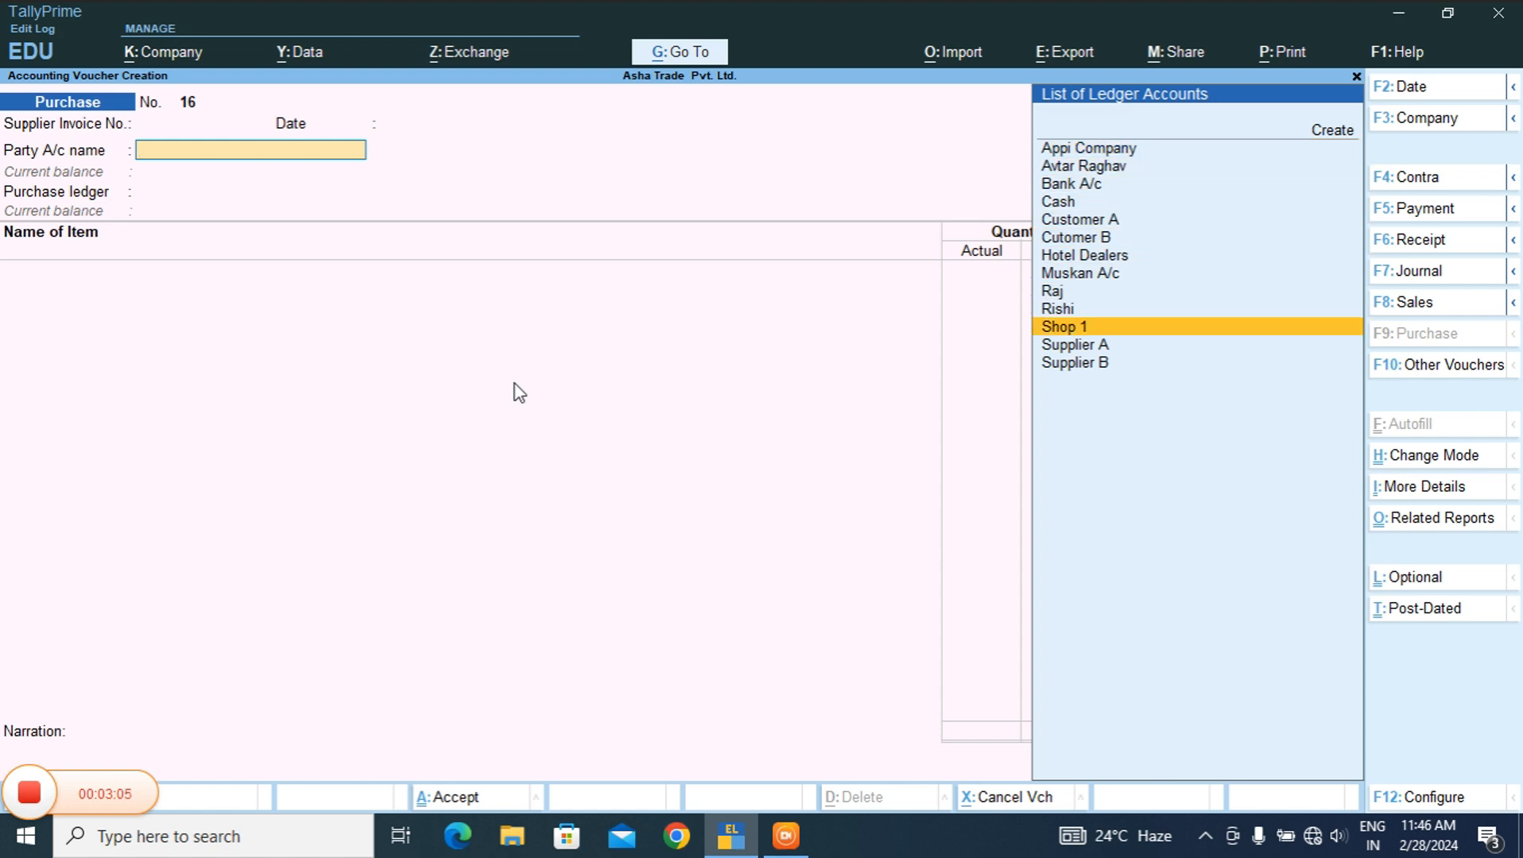
pyautogui.press('Return')
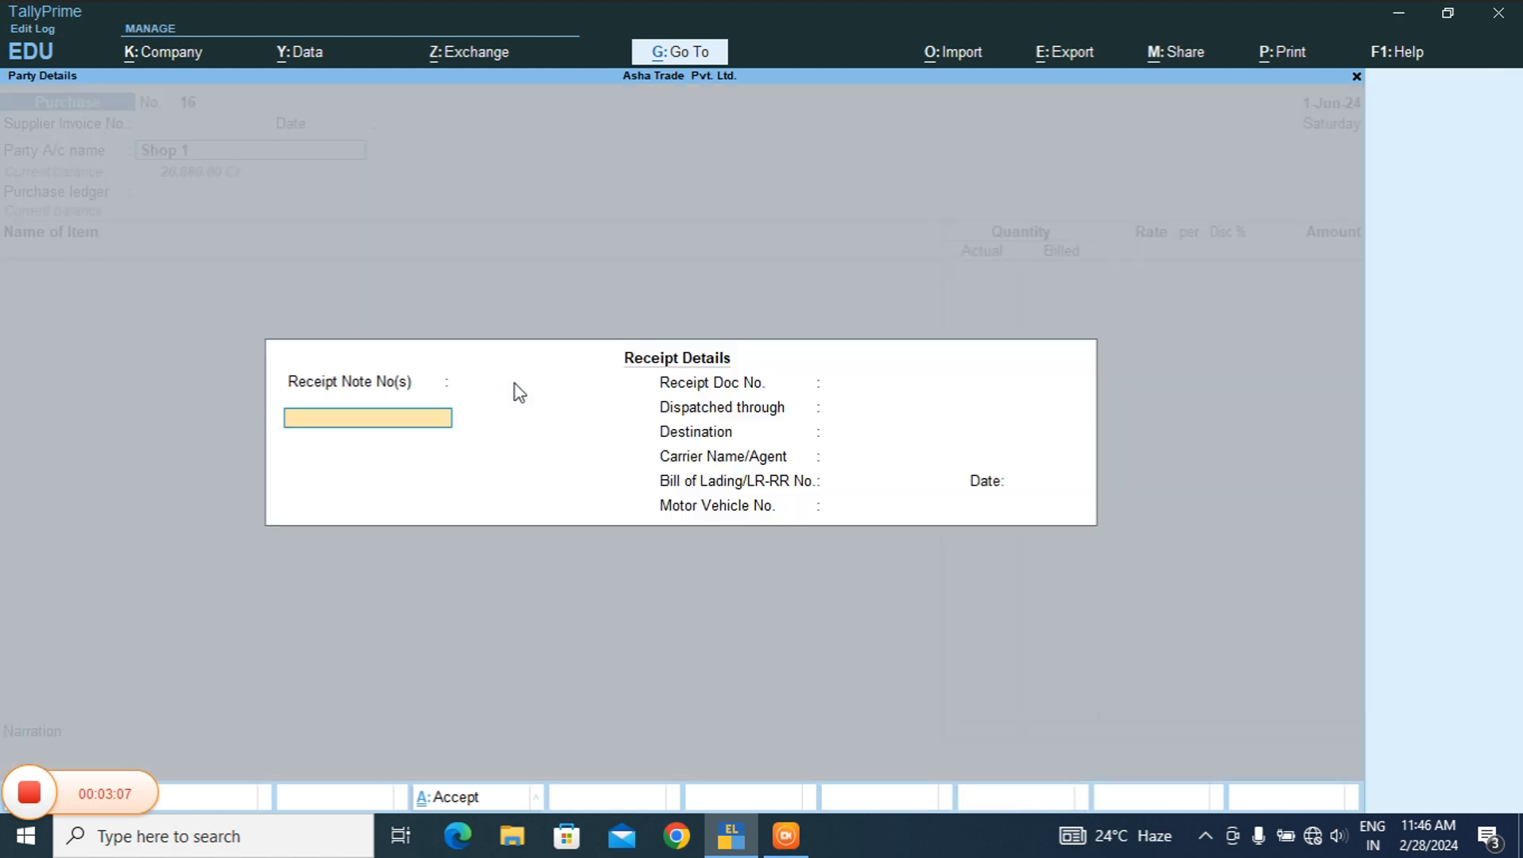
pyautogui.press('Return')
pyautogui.press('Return')
pyautogui.press('Return')
pyautogui.press('Return')
pyautogui.press('Return')
pyautogui.press('Return')
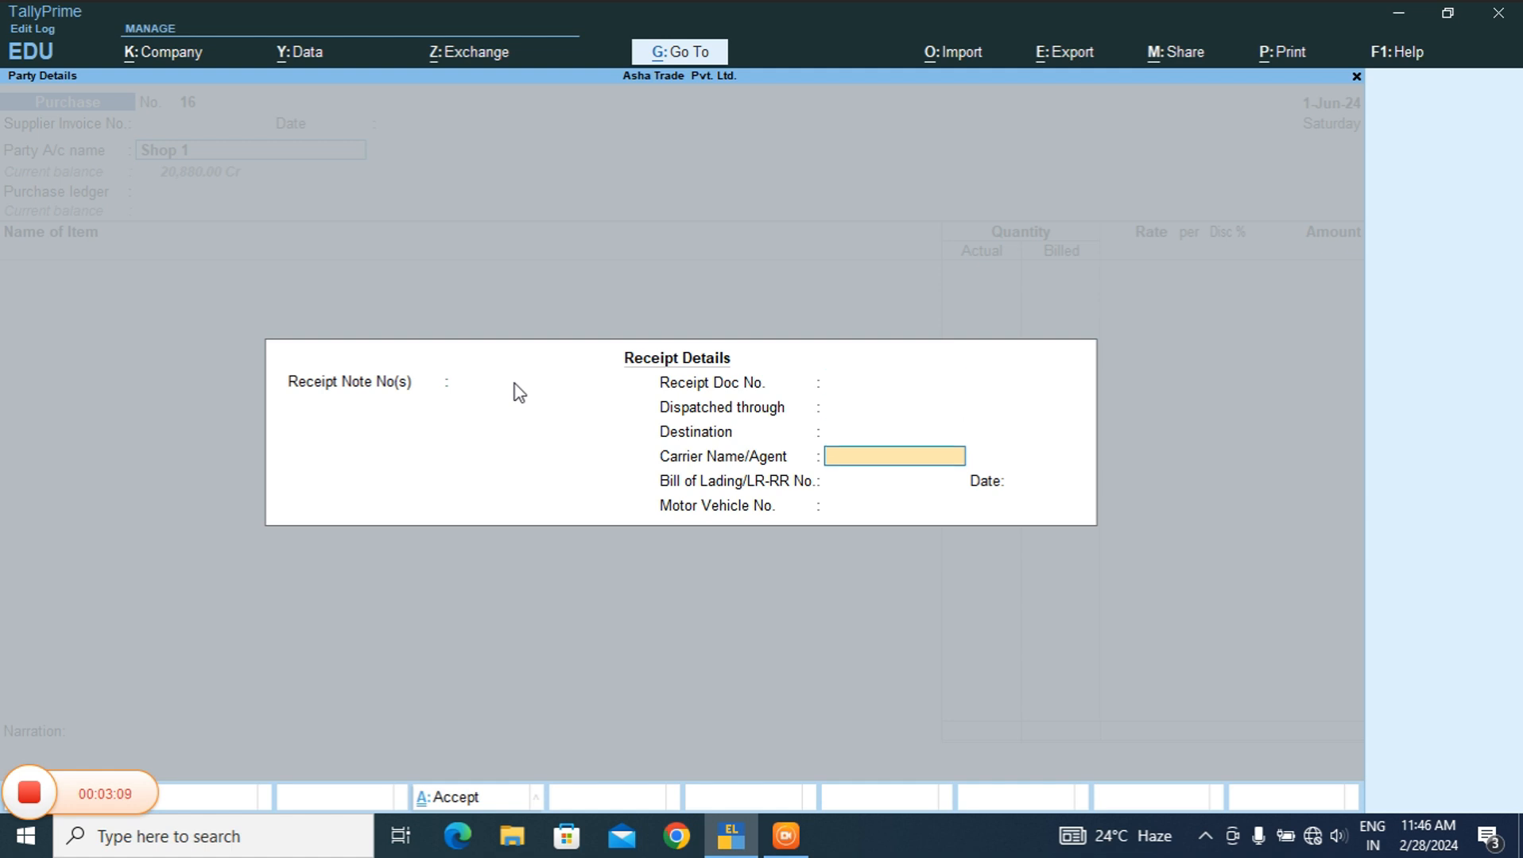
pyautogui.press('Return')
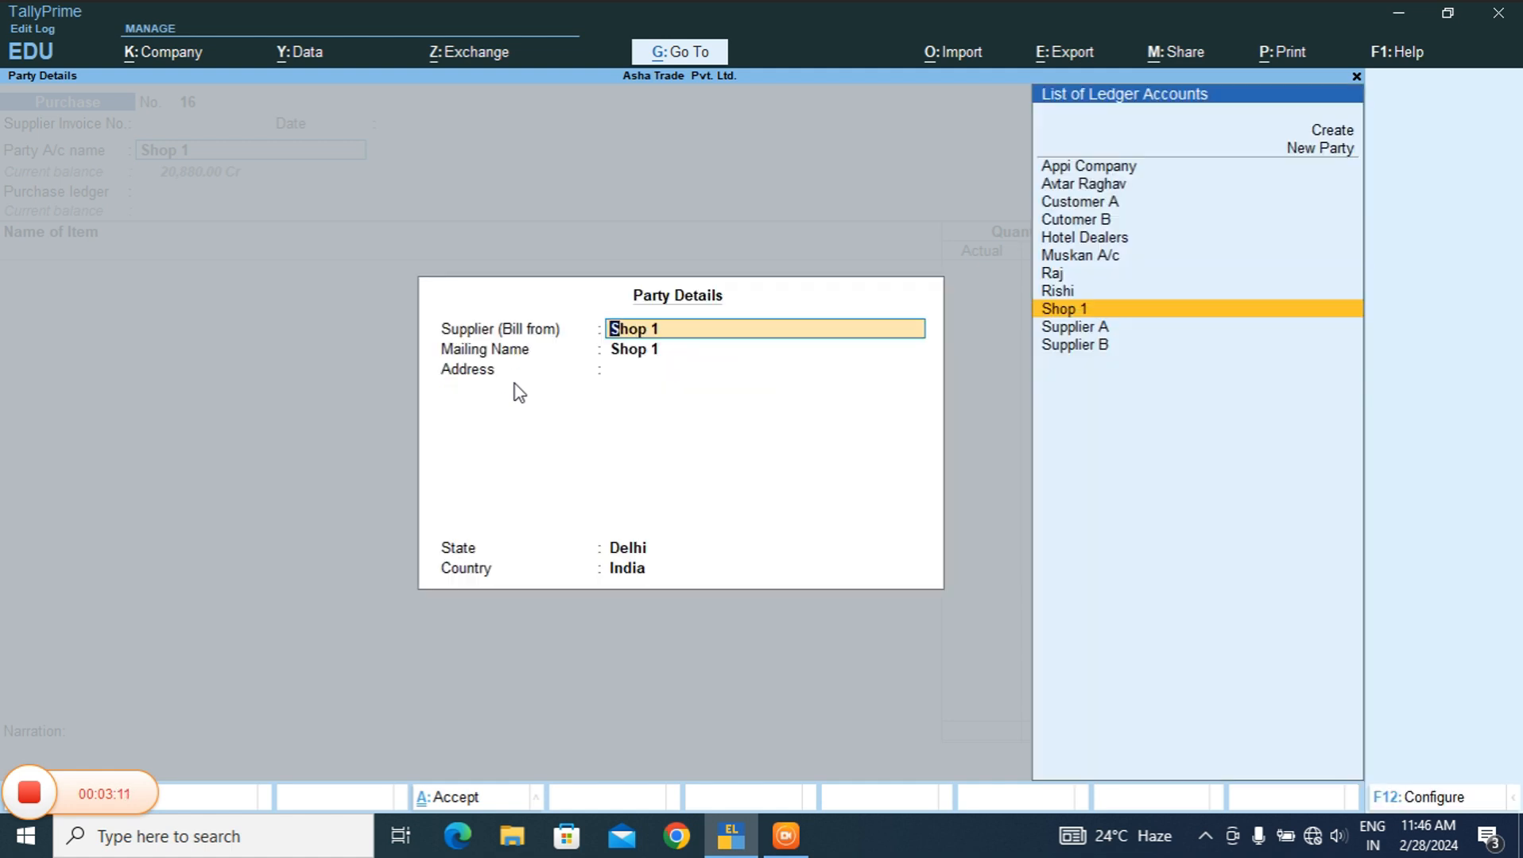
# - Accept Shop 1's party details and set the purchase ledger to Purchase
pyautogui.press('Return')
pyautogui.press('Return')
pyautogui.press('Return')
pyautogui.press('Return')
pyautogui.press('Return')
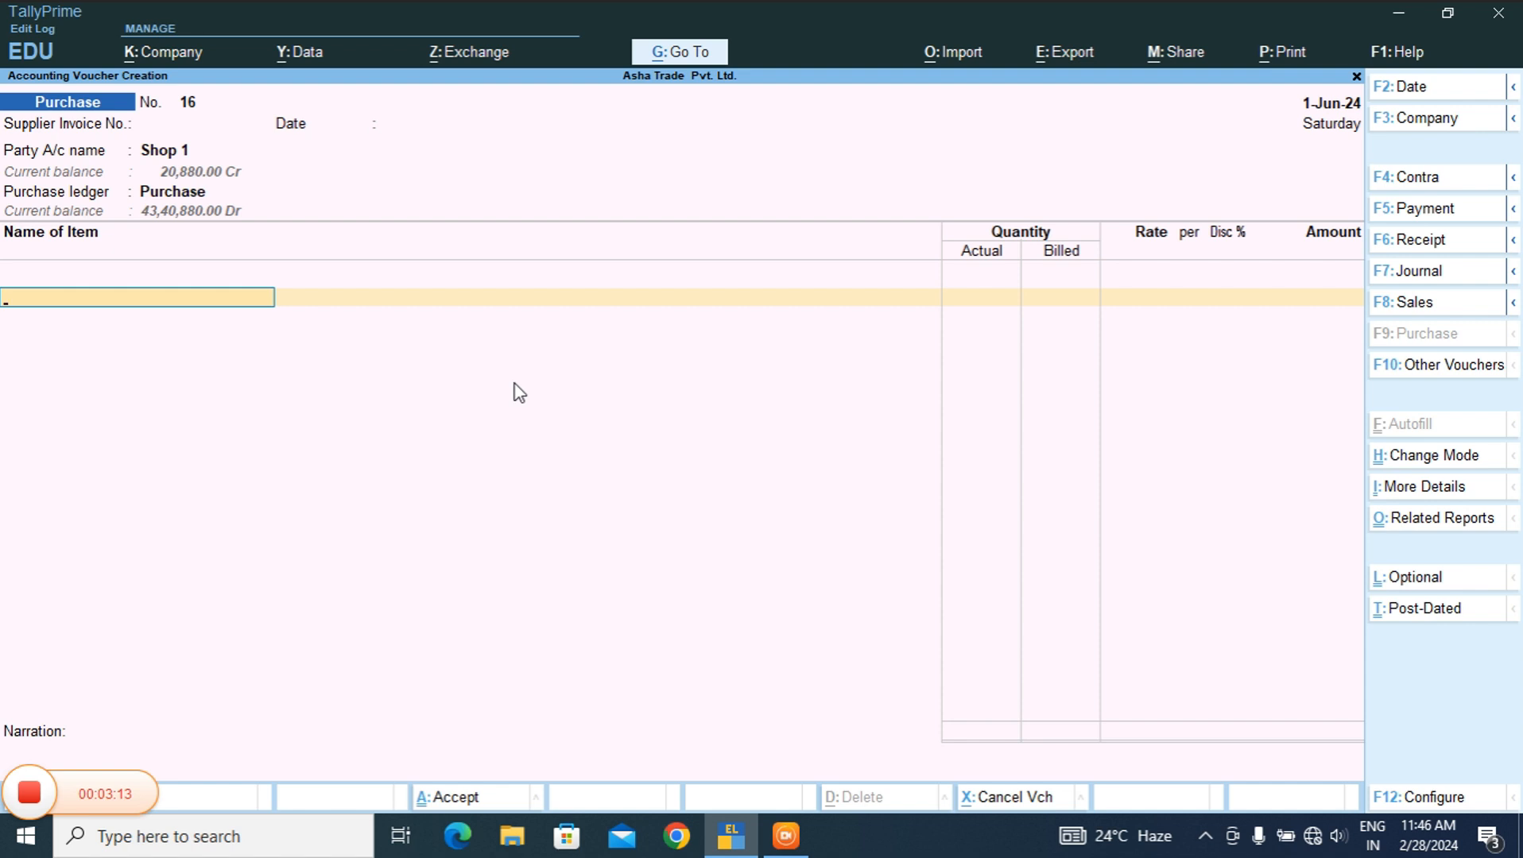
# - Look through the existing stock items available for the purchase voucher
pyautogui.press('Down')
pyautogui.press('Down')
pyautogui.press('Down')
pyautogui.press('Down')
pyautogui.press('Down')
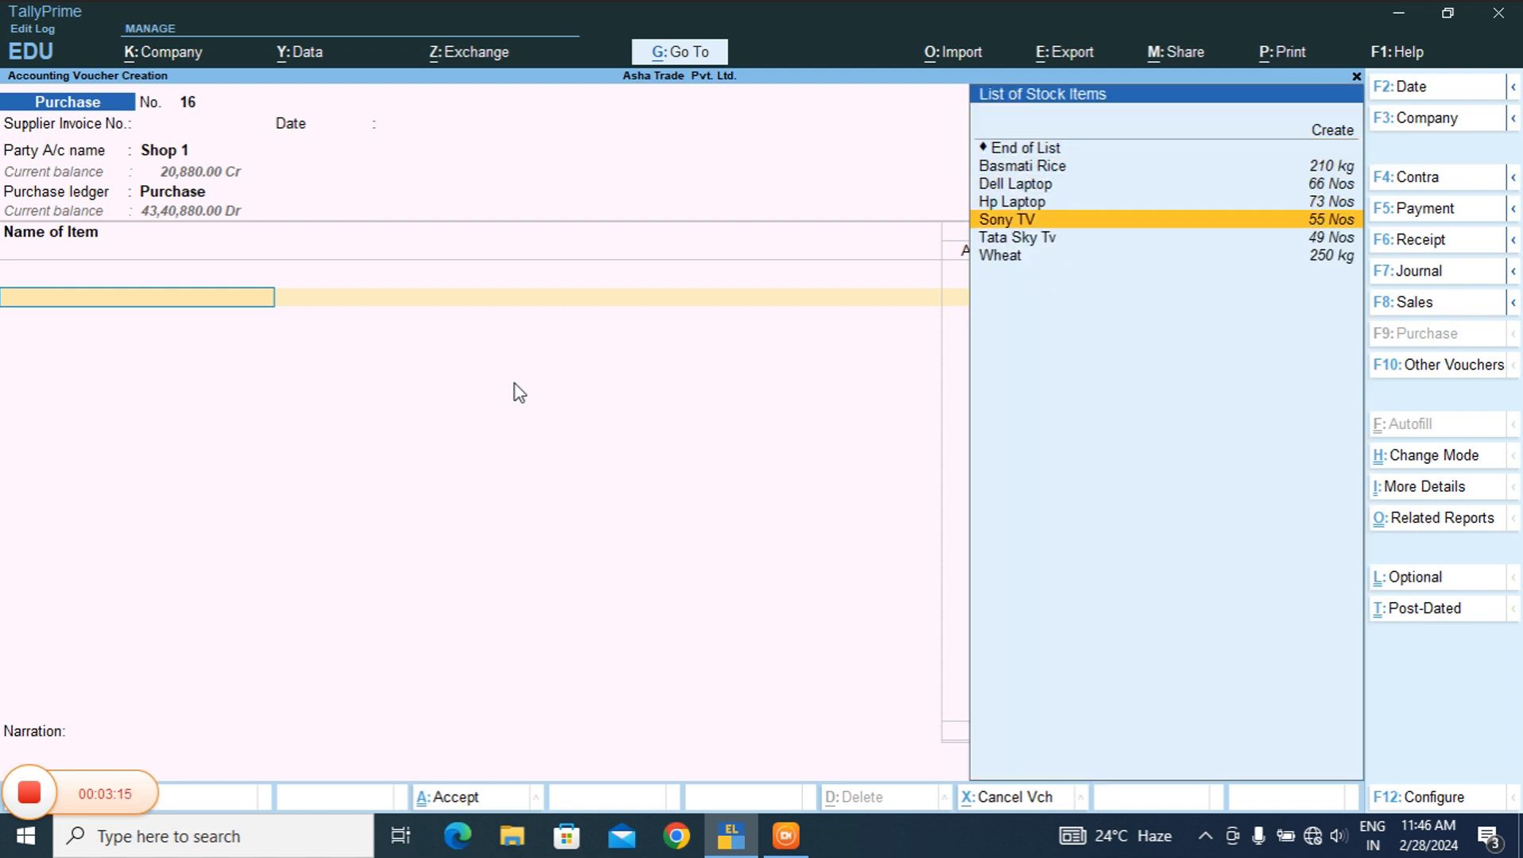
pyautogui.press('Down')
pyautogui.press('Down')
pyautogui.press('Up')
pyautogui.press('Up')
pyautogui.press('Up')
pyautogui.press('Up')
pyautogui.press('Up')
pyautogui.press('Down')
pyautogui.press('Down')
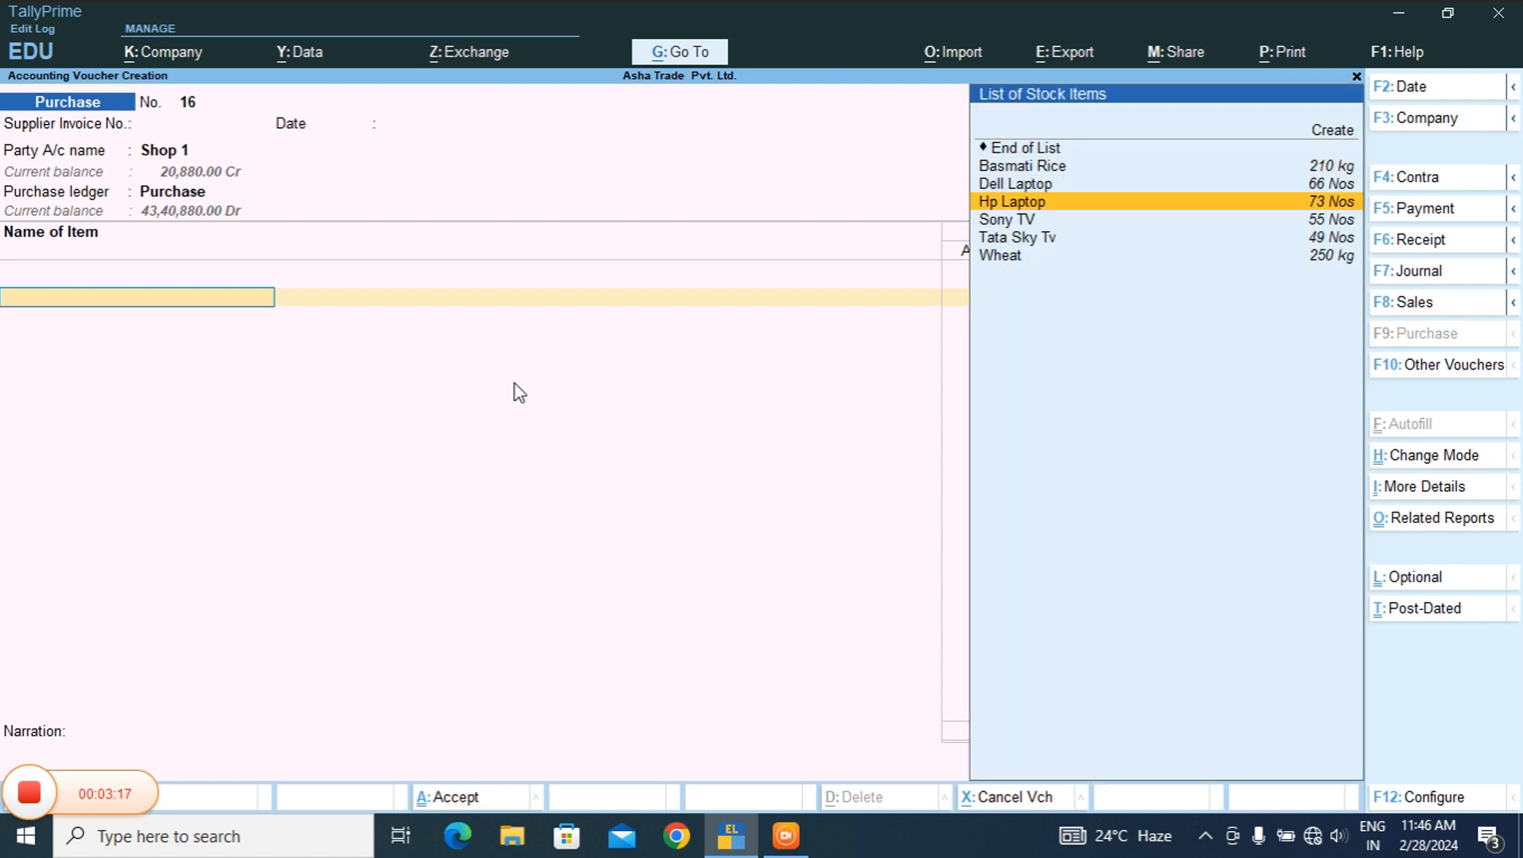
pyautogui.press('Down')
pyautogui.press('Down')
pyautogui.press('Down')
pyautogui.press('Up')
pyautogui.press('Up')
pyautogui.press('Up')
pyautogui.press('Up')
pyautogui.press('Up')
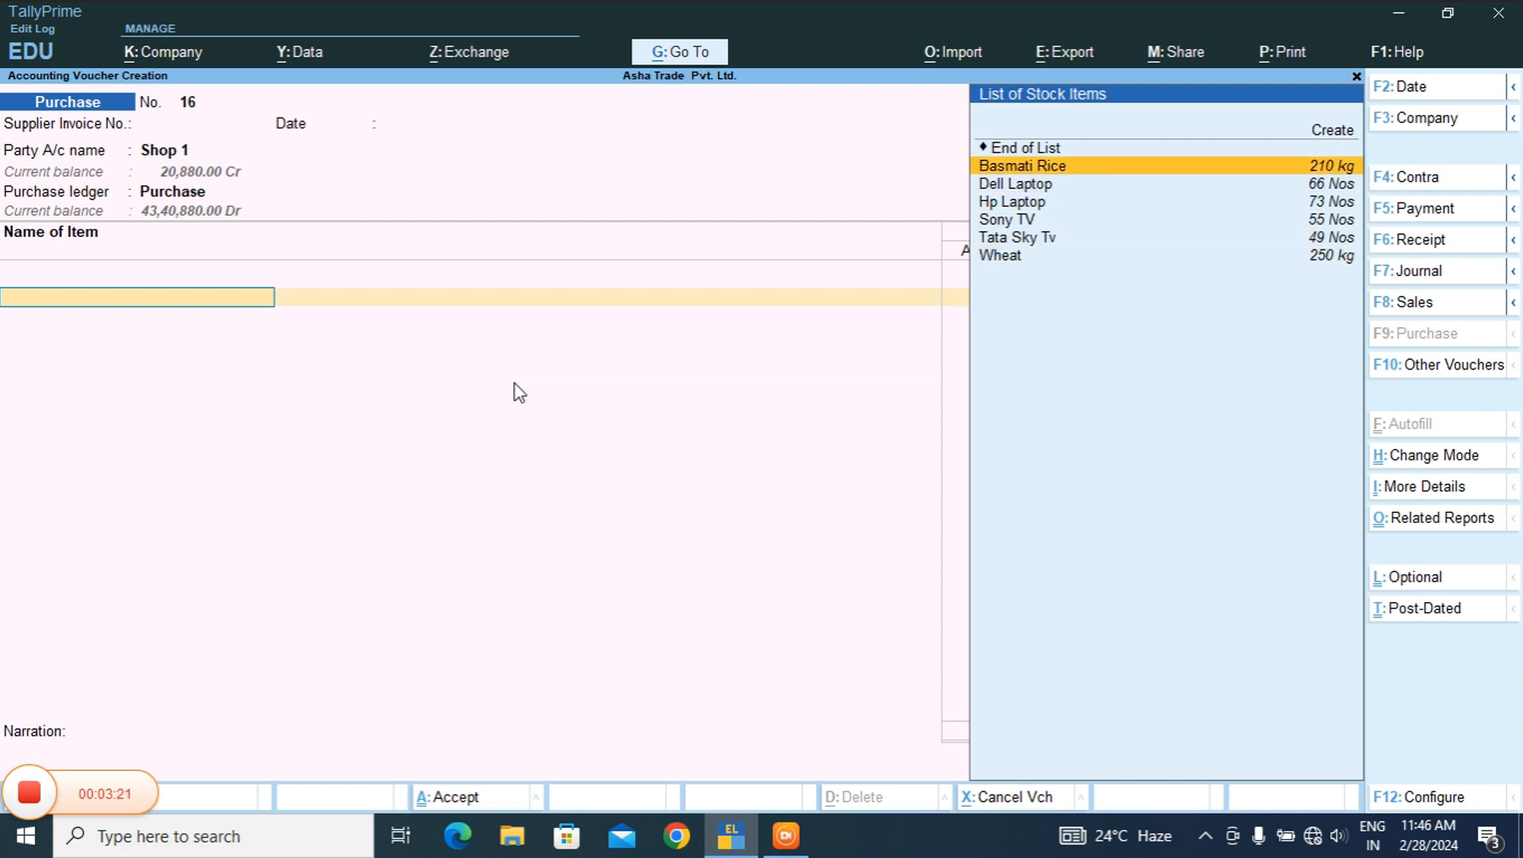
# - Start a new stock item named Servo Engine Oil from within the voucher, without an alias or default ledgers
pyautogui.hotkey('alt', 'c')
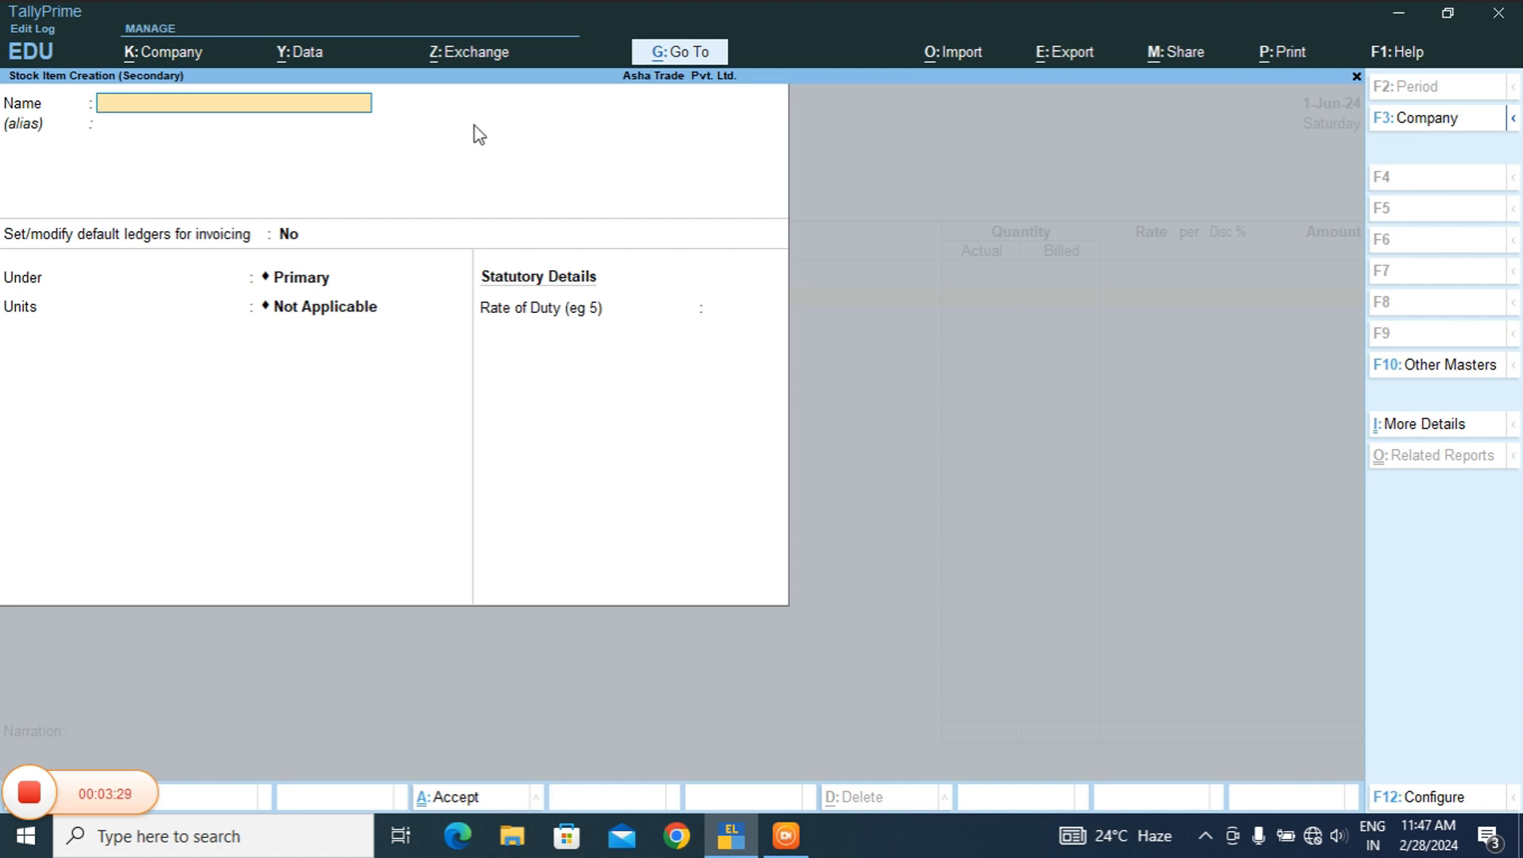
pyautogui.write('Servo Engine Oil')
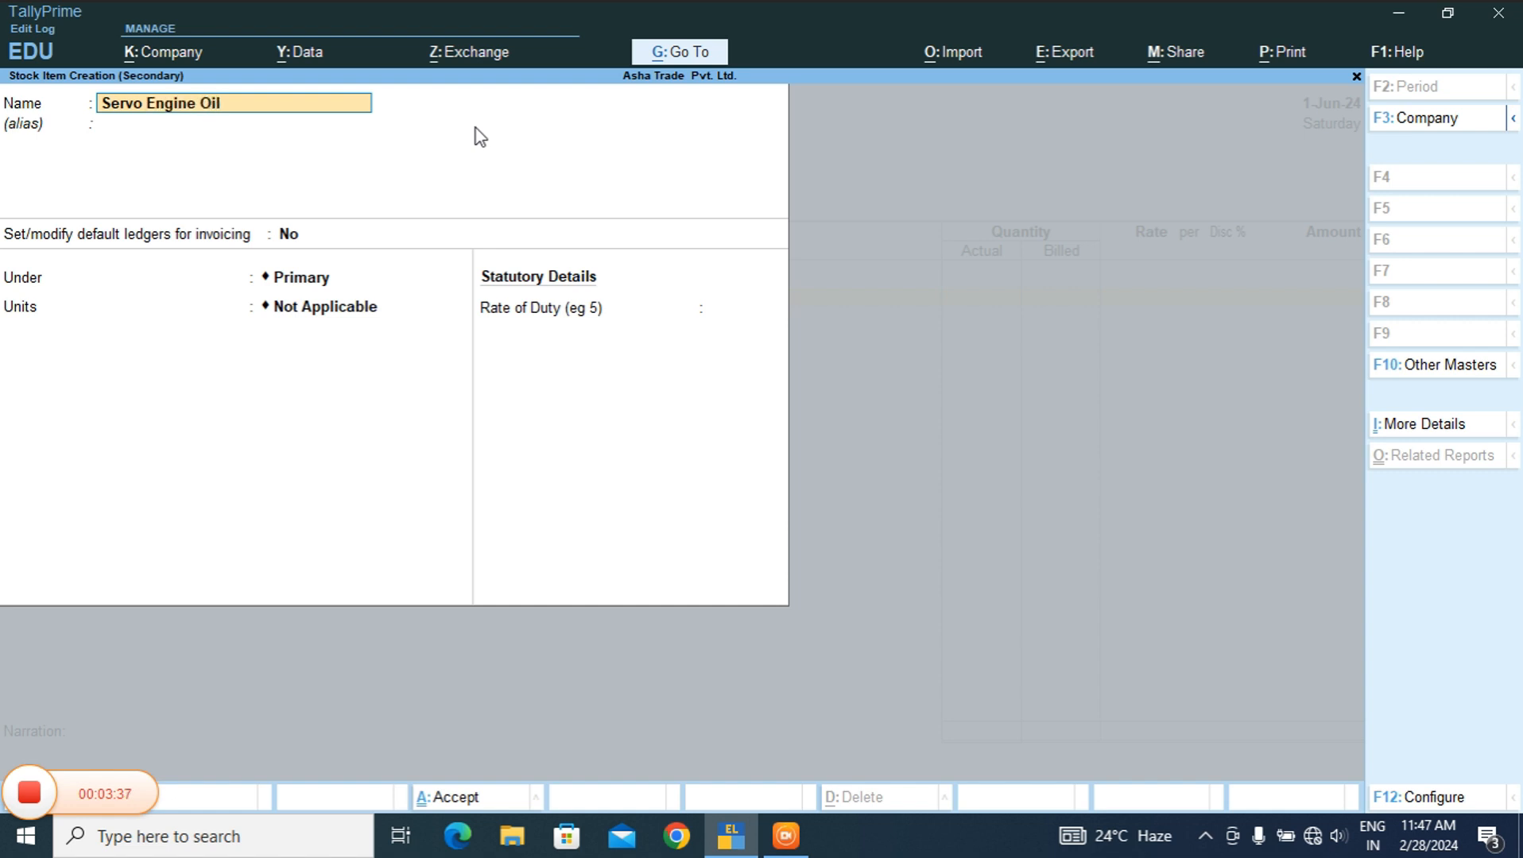
pyautogui.press('Return')
pyautogui.press('Return')
pyautogui.press('Return')
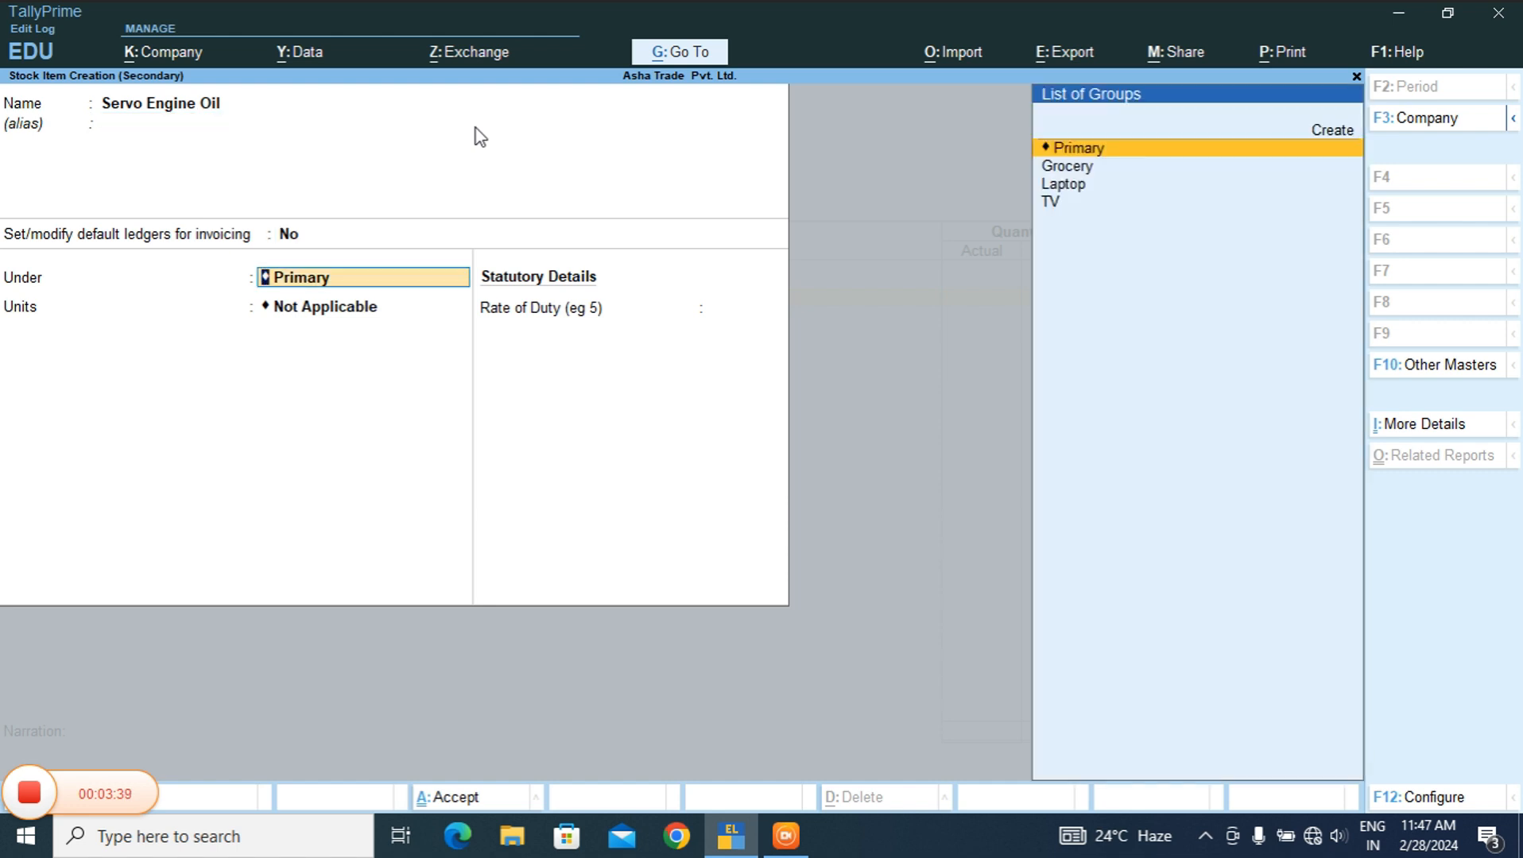
pyautogui.press('BackSpace')
pyautogui.press('BackSpace')
pyautogui.press('BackSpace')
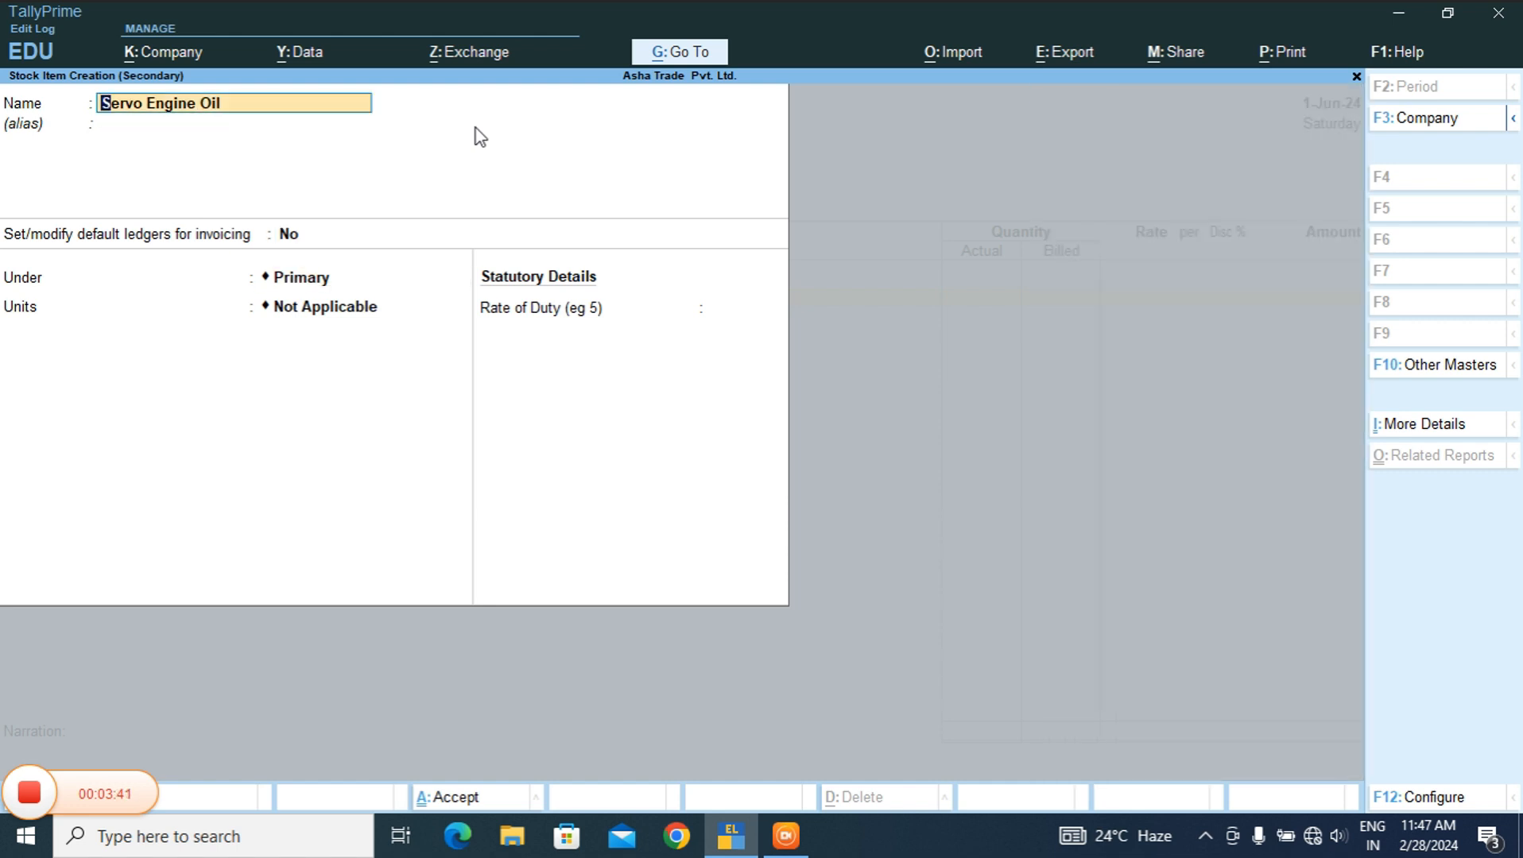
pyautogui.press('Return')
pyautogui.press('Return')
pyautogui.press('Return')
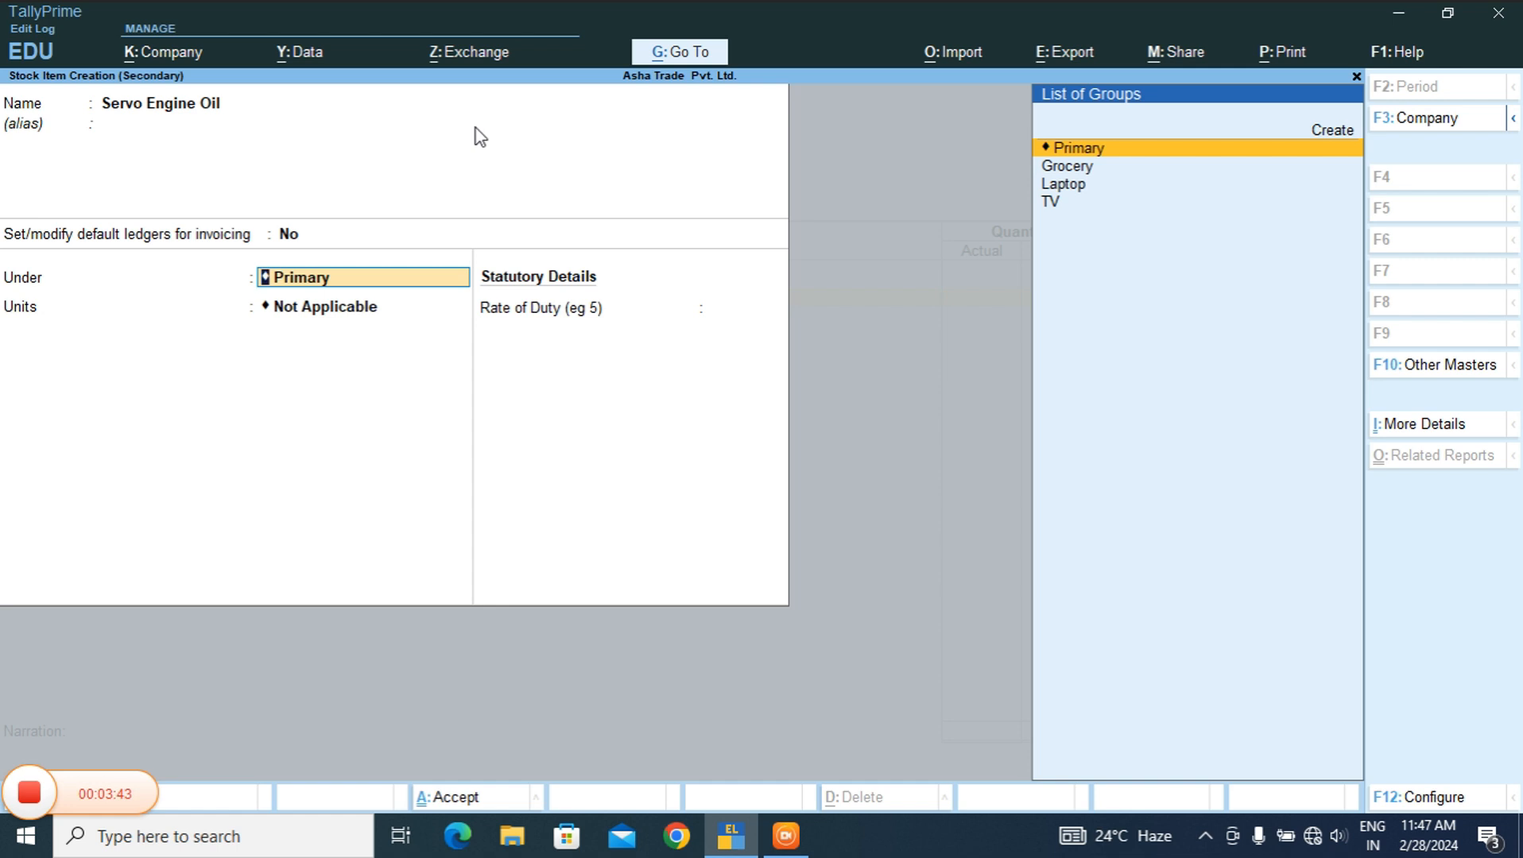
# - Create a stock group named Oil under Grocery, with item quantities added, and assign it to the new stock item
pyautogui.hotkey('alt', 'c')
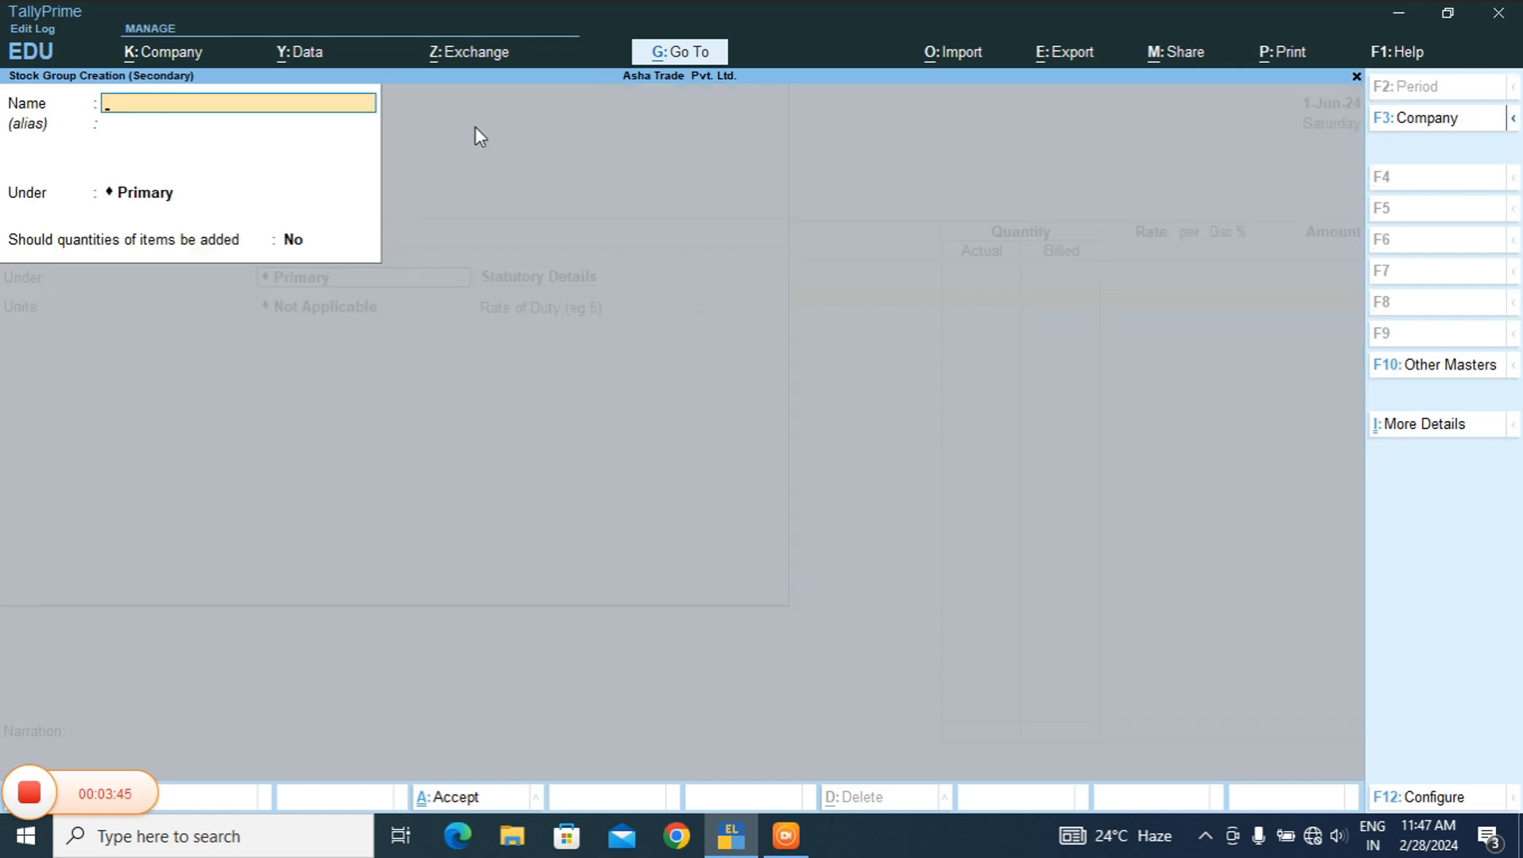
pyautogui.write('Oil')
pyautogui.press('Return')
pyautogui.write('gr')
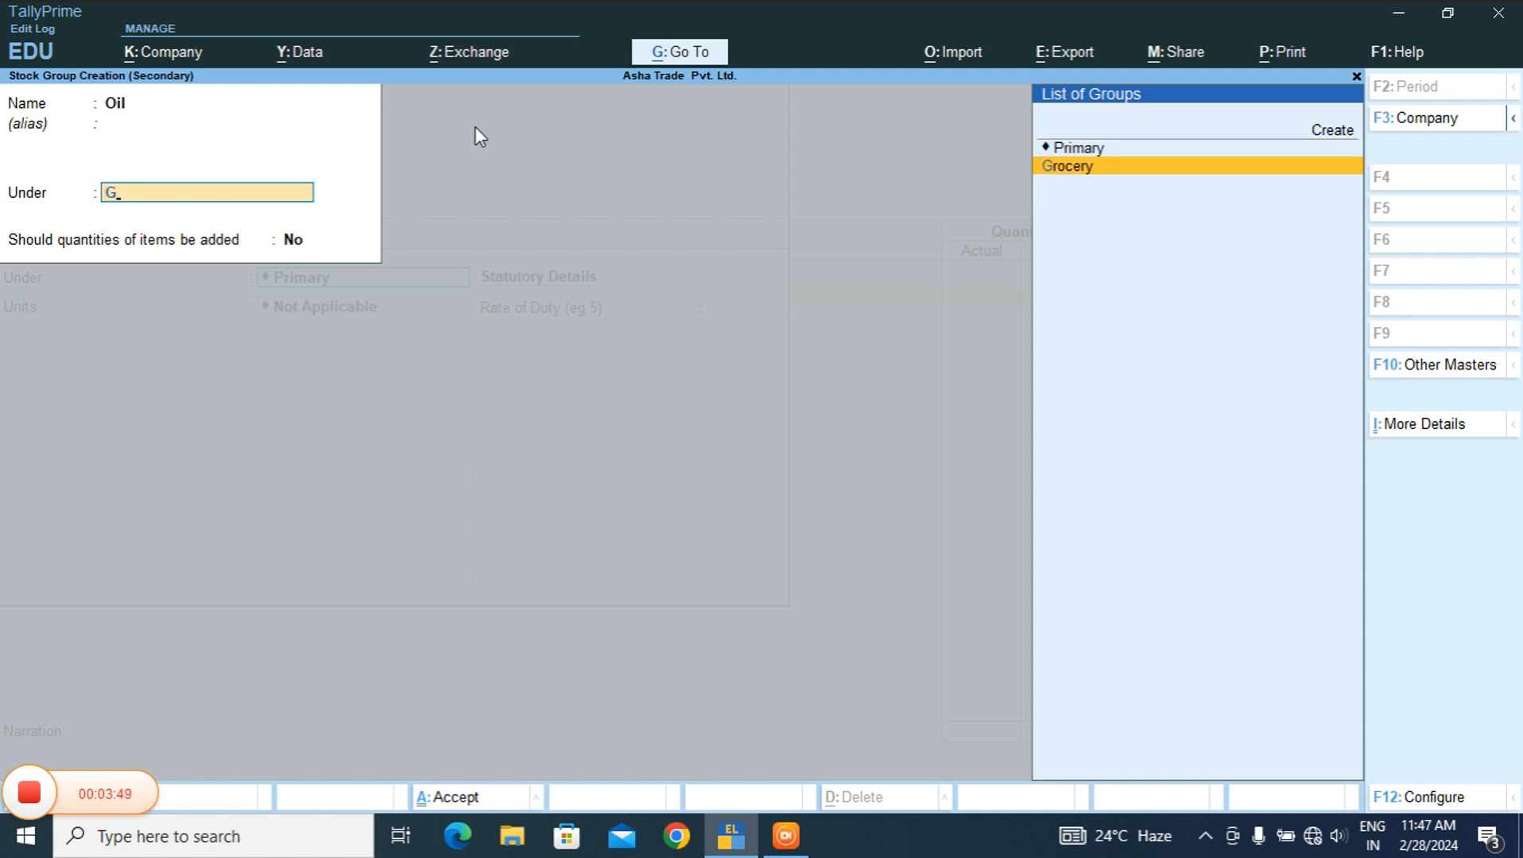
pyautogui.press('Return')
pyautogui.write('y')
pyautogui.press('Return')
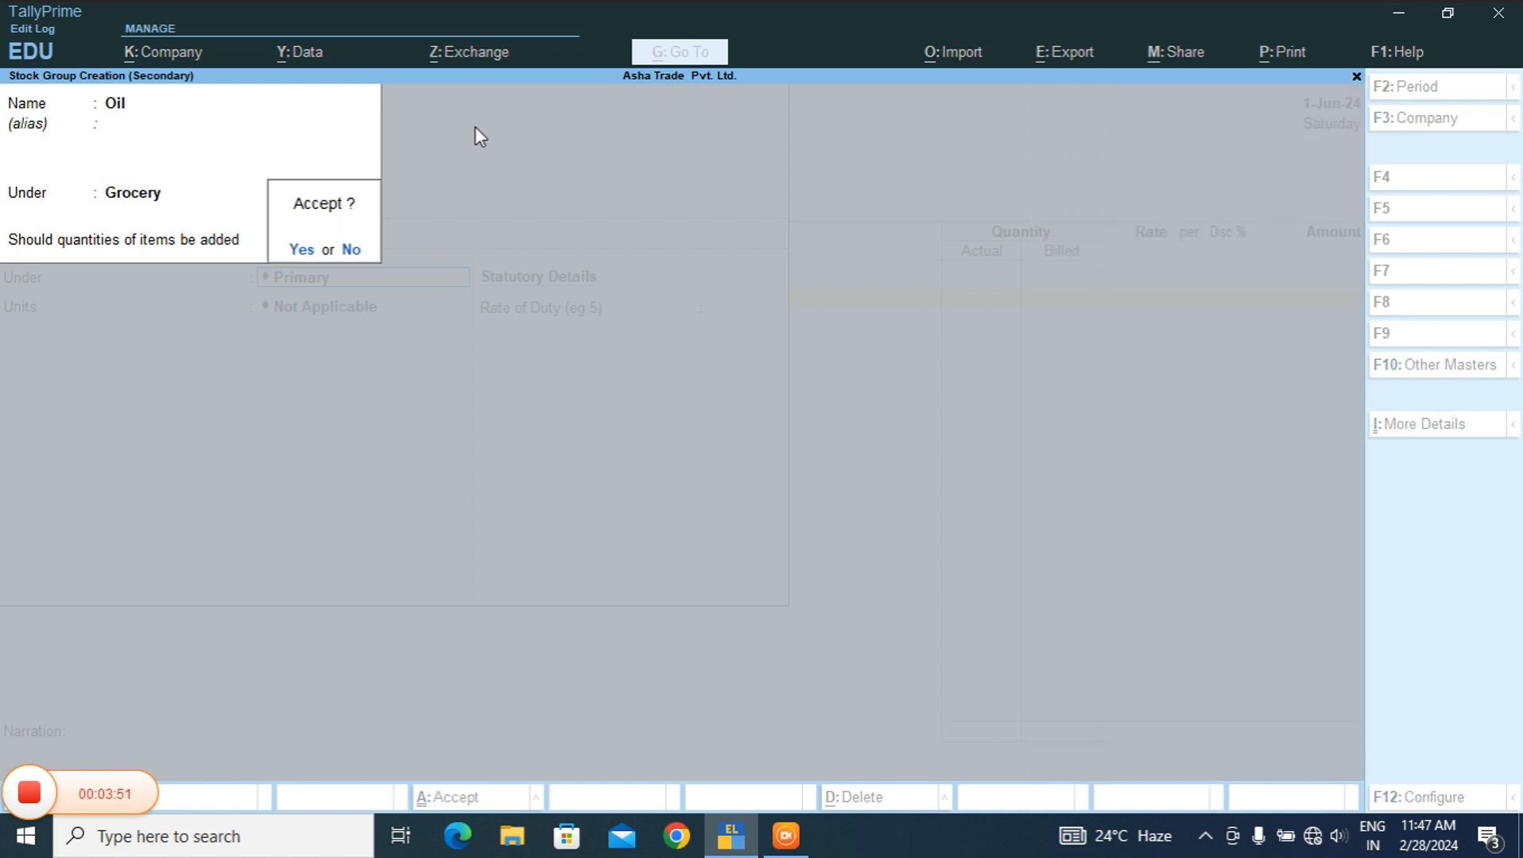
pyautogui.press('Return')
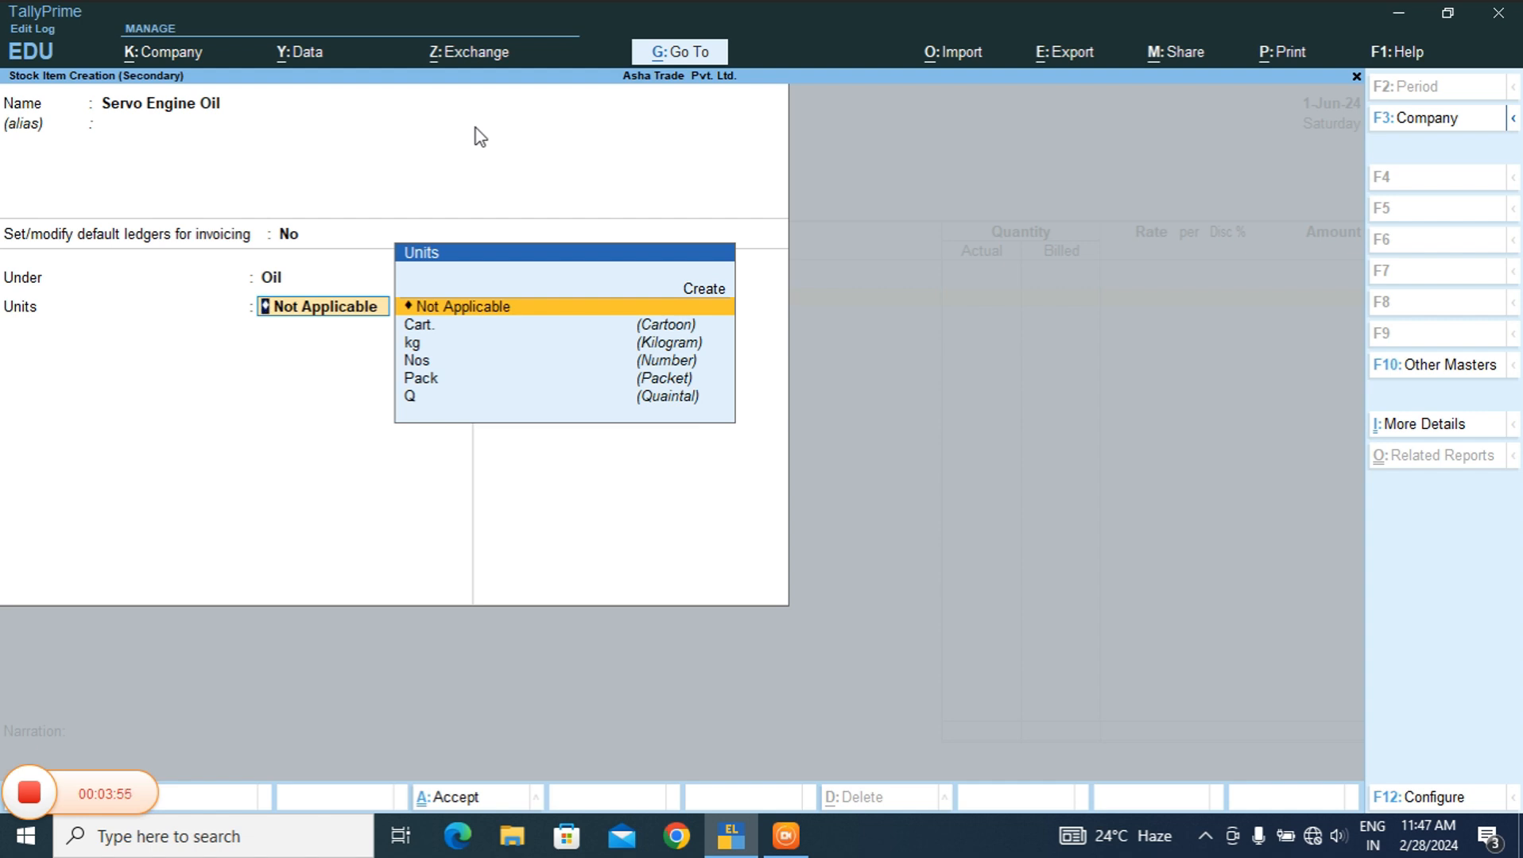
# - Set the stock item's main unit to Pack
pyautogui.press('Down')
pyautogui.press('Down')
pyautogui.press('Down')
pyautogui.press('Down')
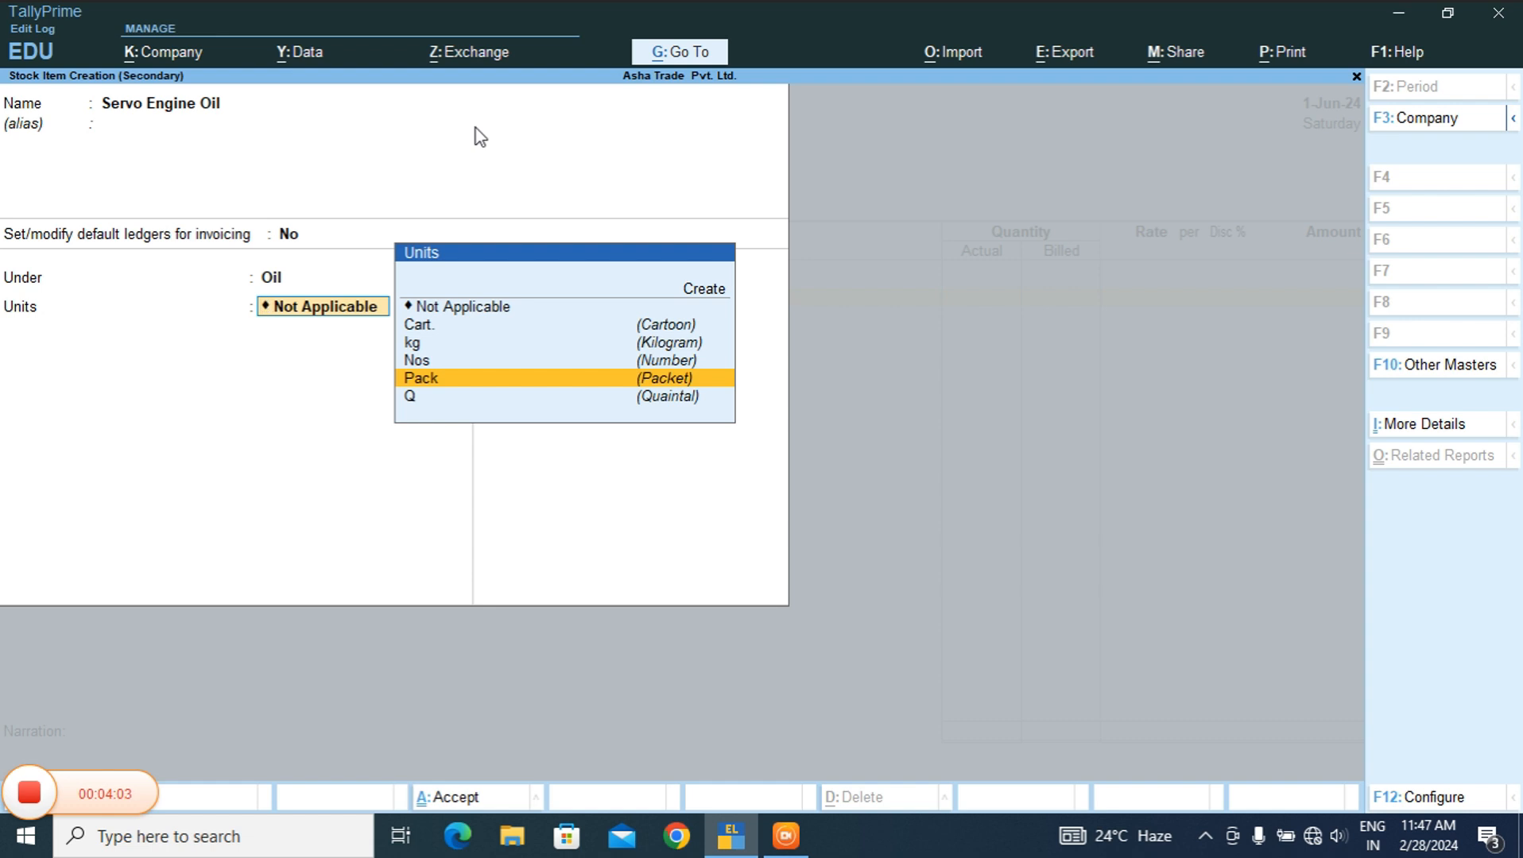
pyautogui.press('Return')
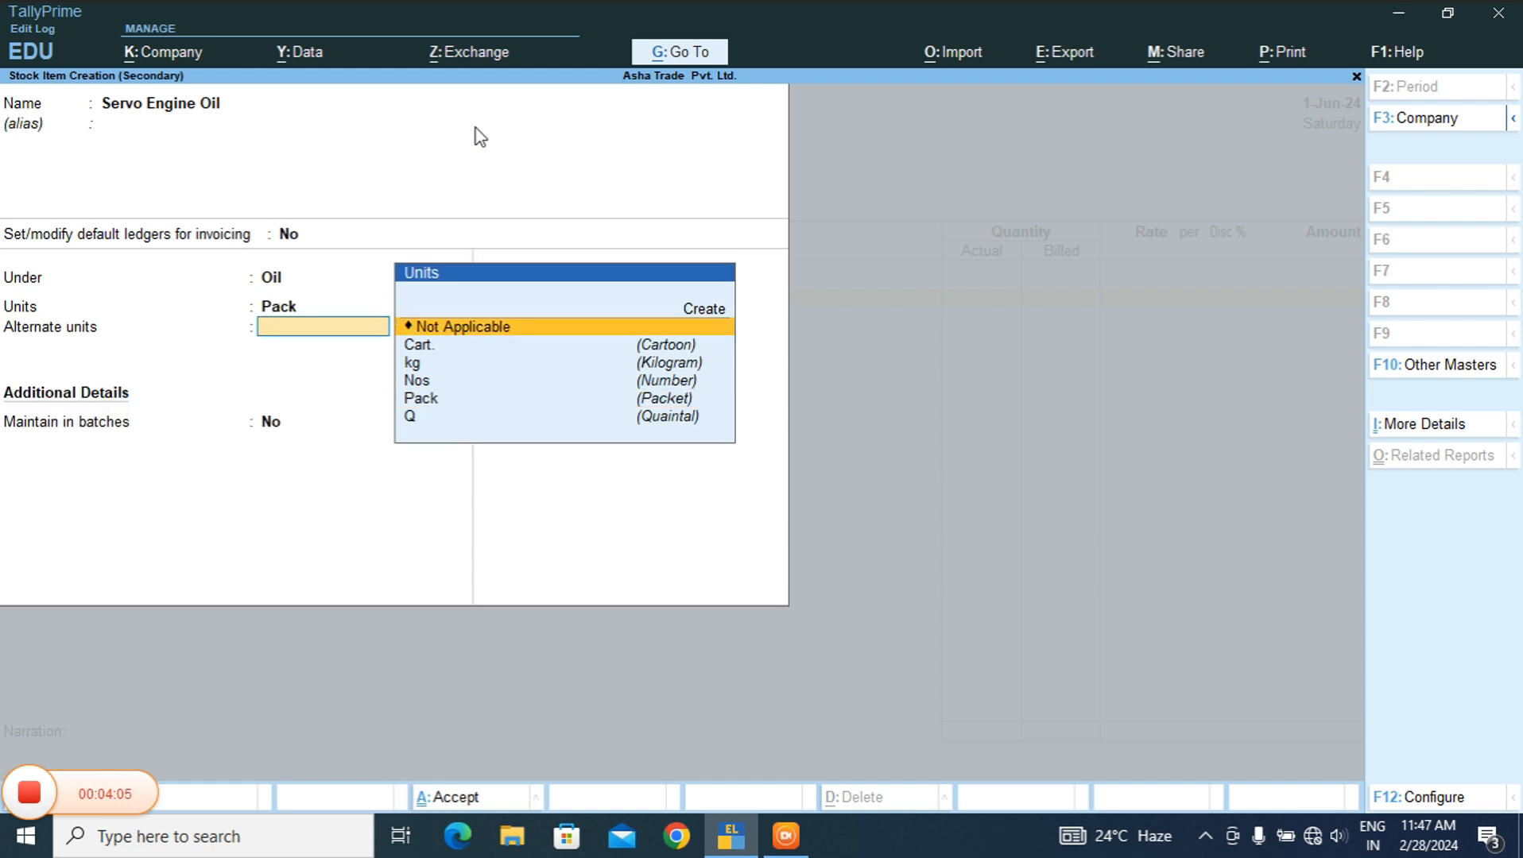
# - Set the stock item's alternate unit to Cart., with 1 Cart. equal to 20 Pack
pyautogui.press('Down')
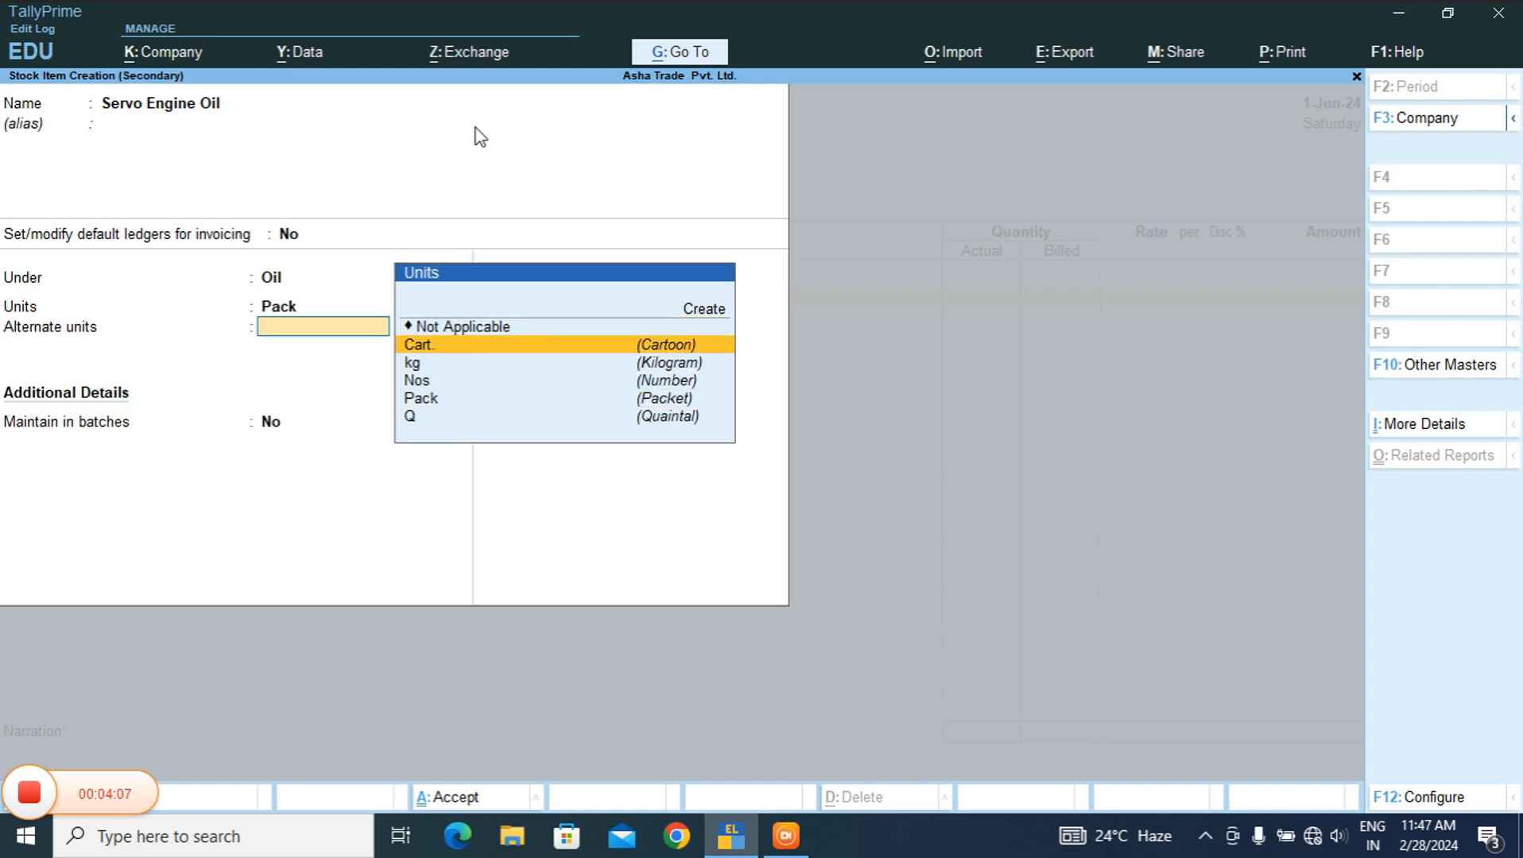
pyautogui.press('Return')
pyautogui.write('1')
pyautogui.press('Return')
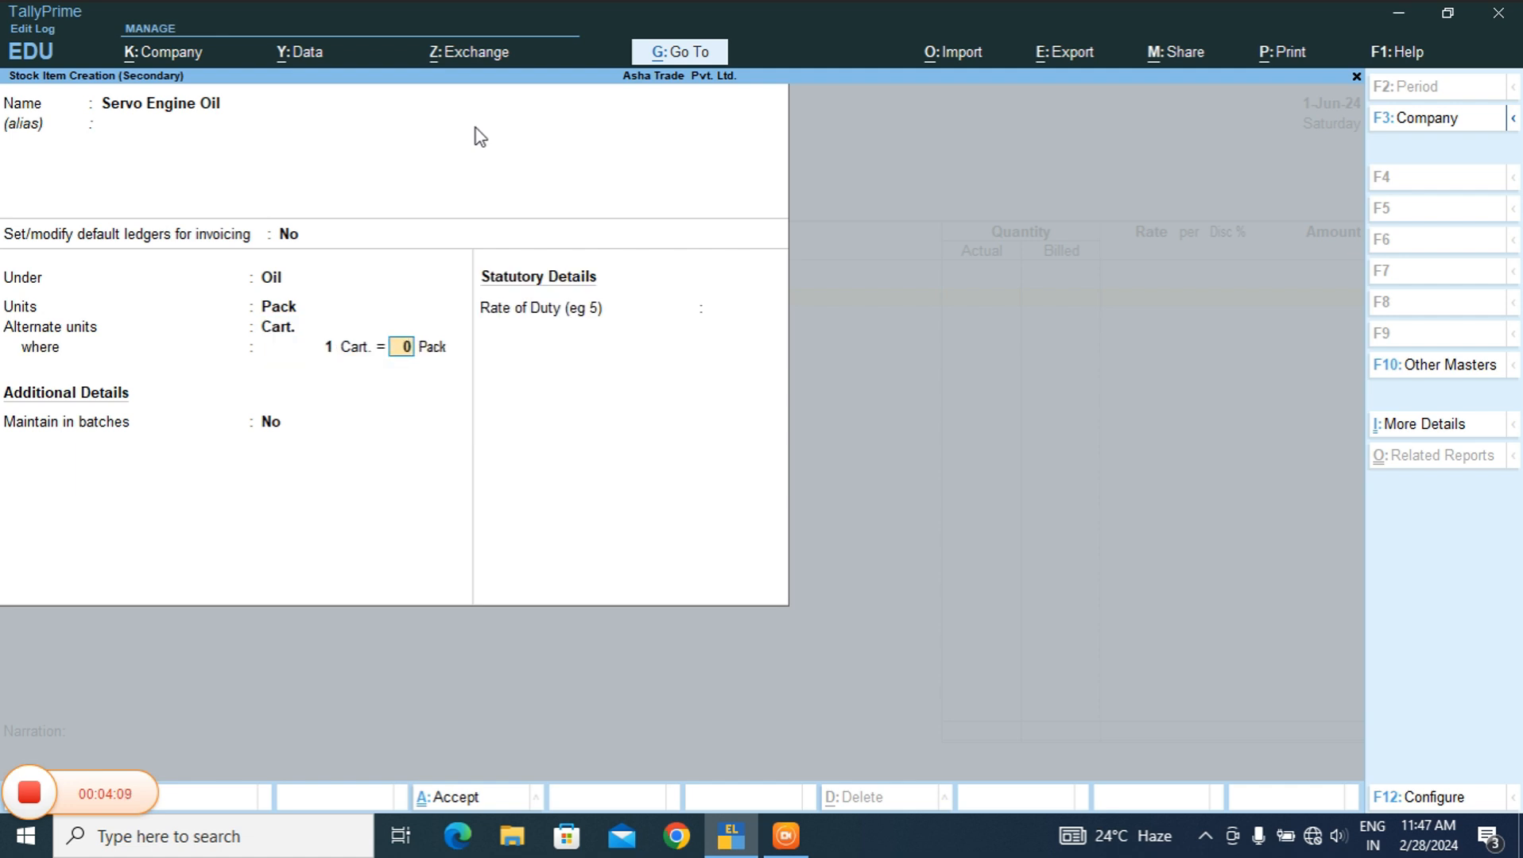
pyautogui.write('20')
pyautogui.press('Return')
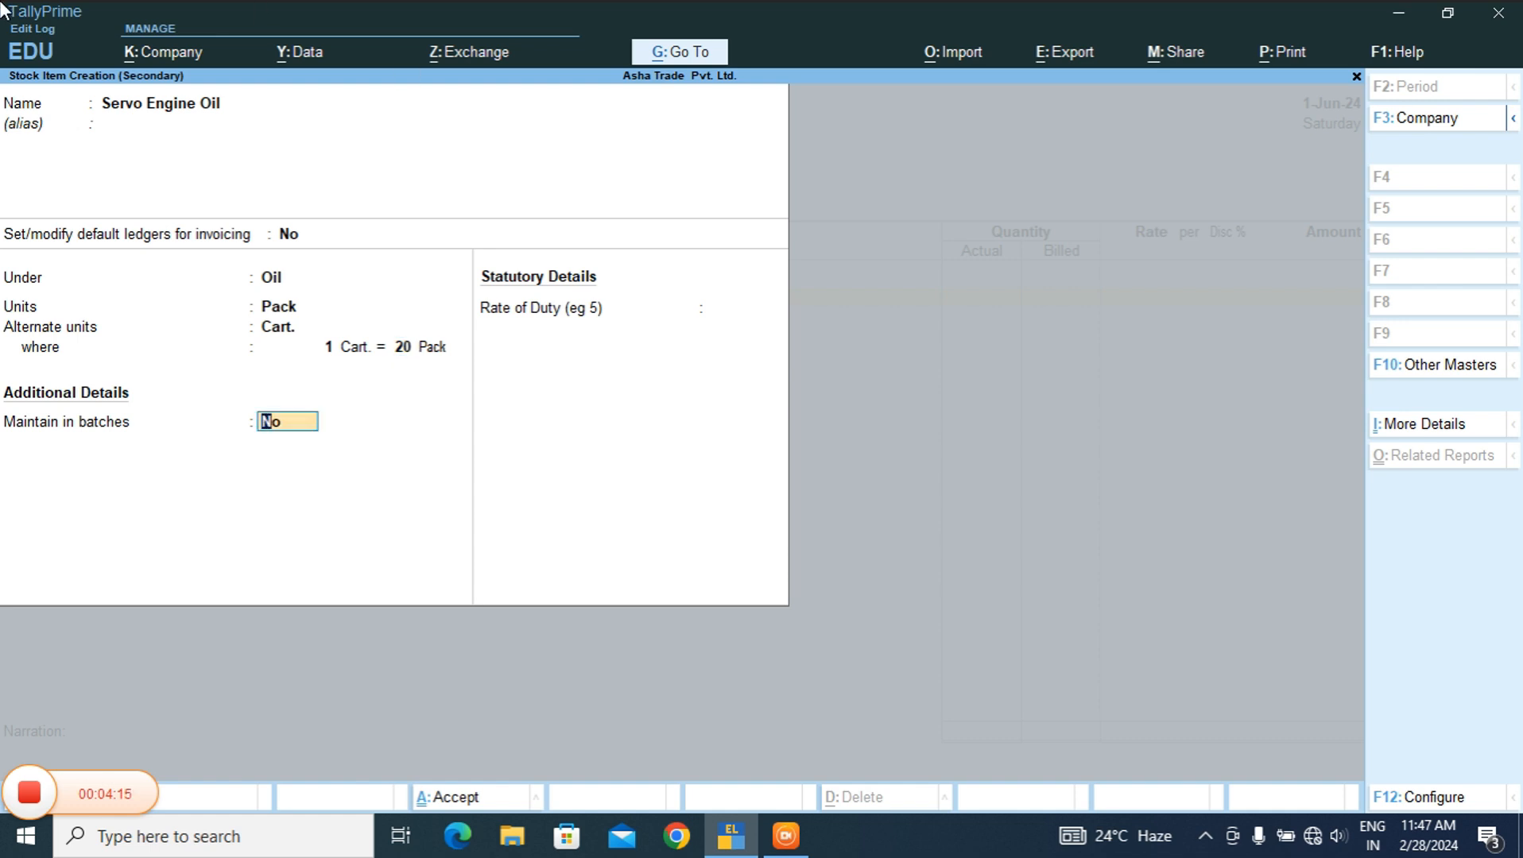
# - Rename the stock item to Servo Engine Oil 1 Liter, leaving the alias blank and default ledgers off
pyautogui.click(216, 109)
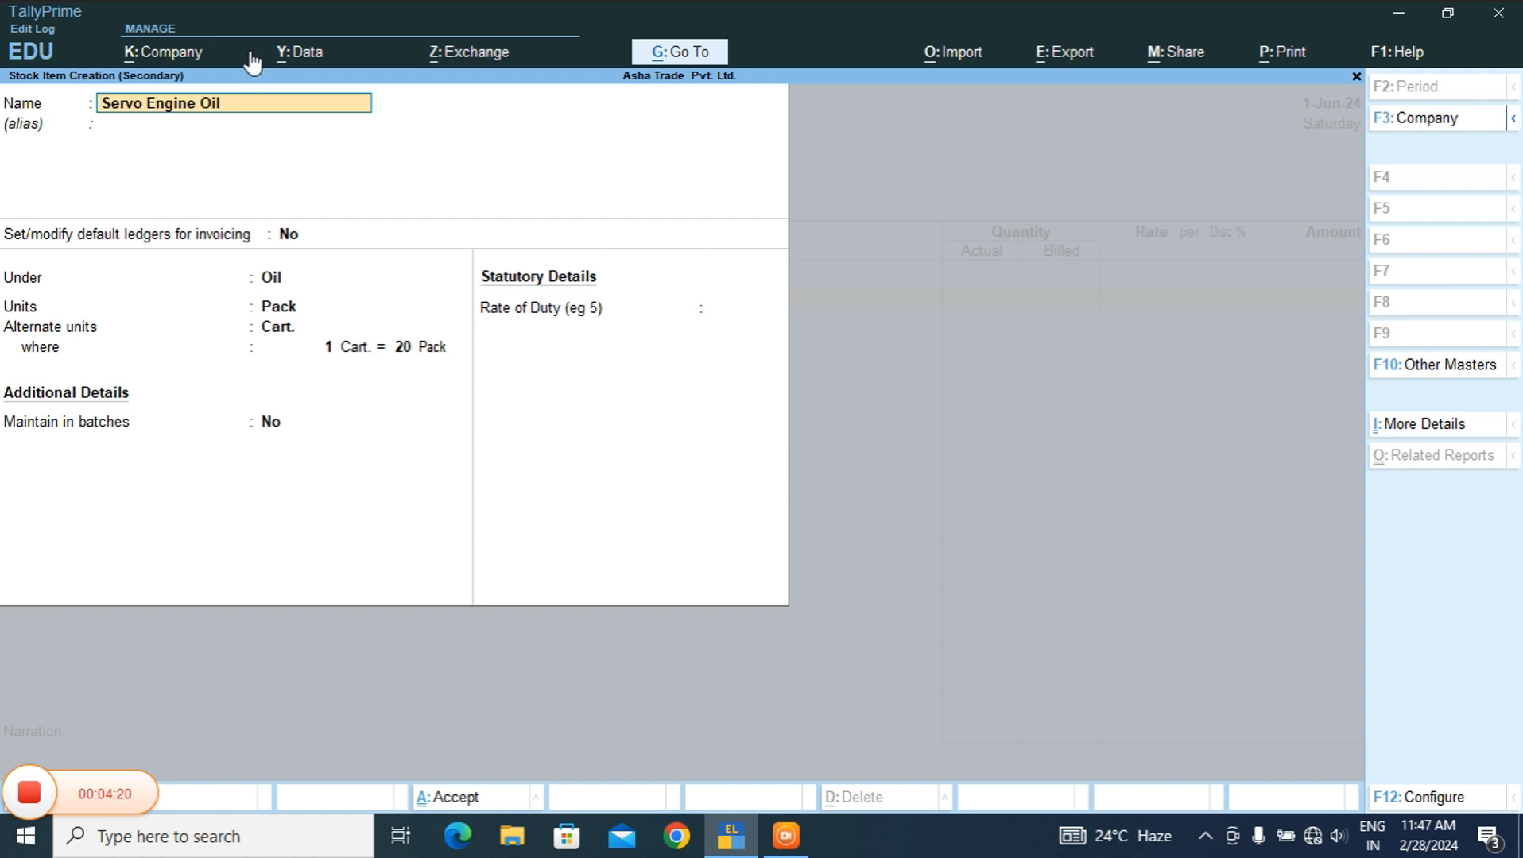
pyautogui.write('1 K')
pyautogui.press('BackSpace')
pyautogui.write('Liter')
pyautogui.press('Return')
pyautogui.press('Return')
pyautogui.press('Return')
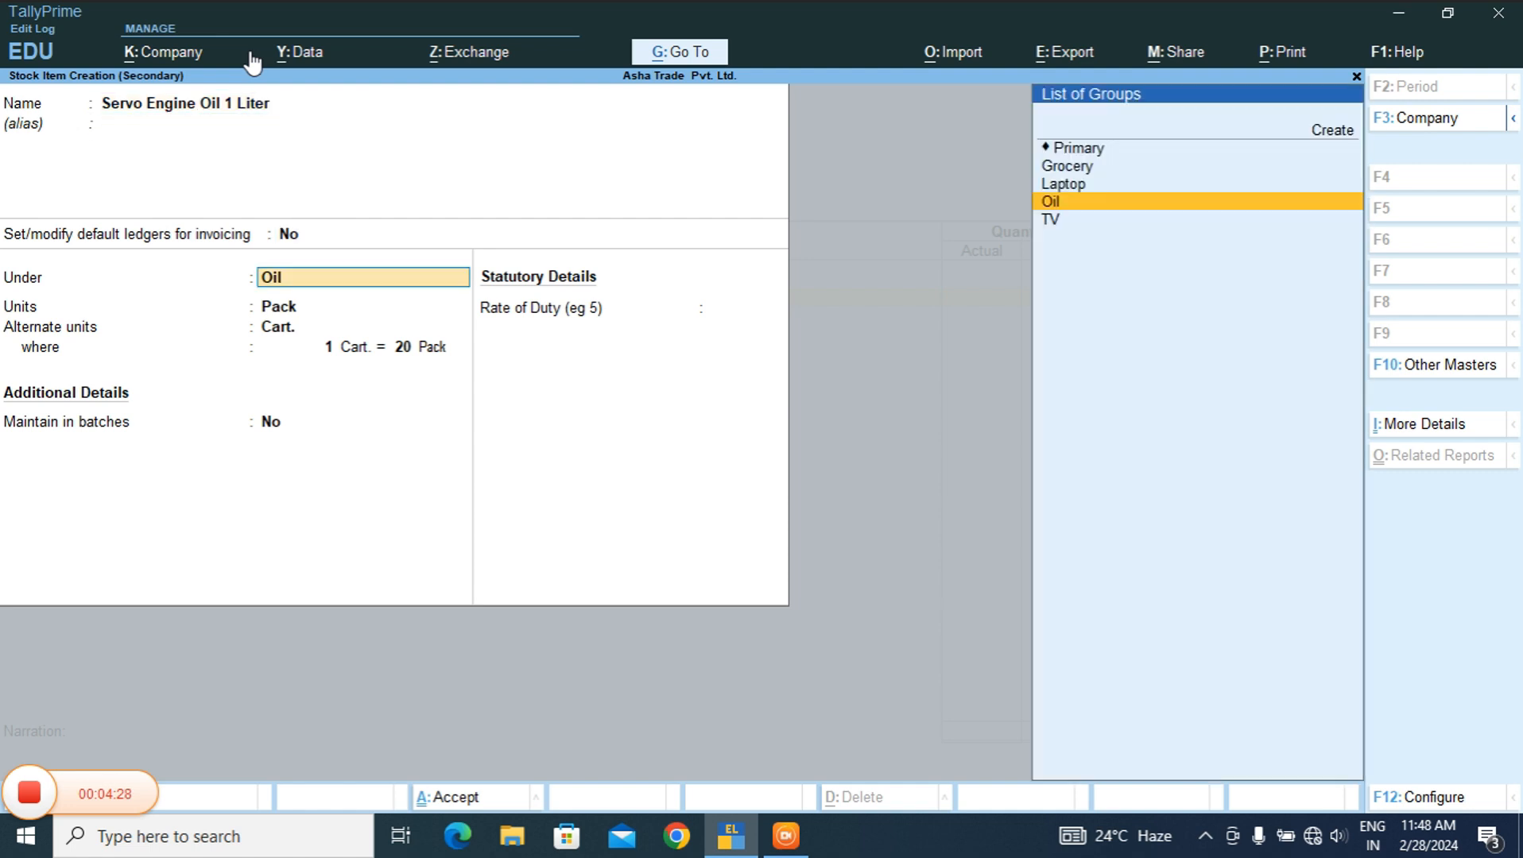
# - Keep the item's group, units and batch setting, set the rate of duty to 0 and save the stock item
pyautogui.press('Return')
pyautogui.press('Return')
pyautogui.press('Return')
pyautogui.press('Return')
pyautogui.press('Return')
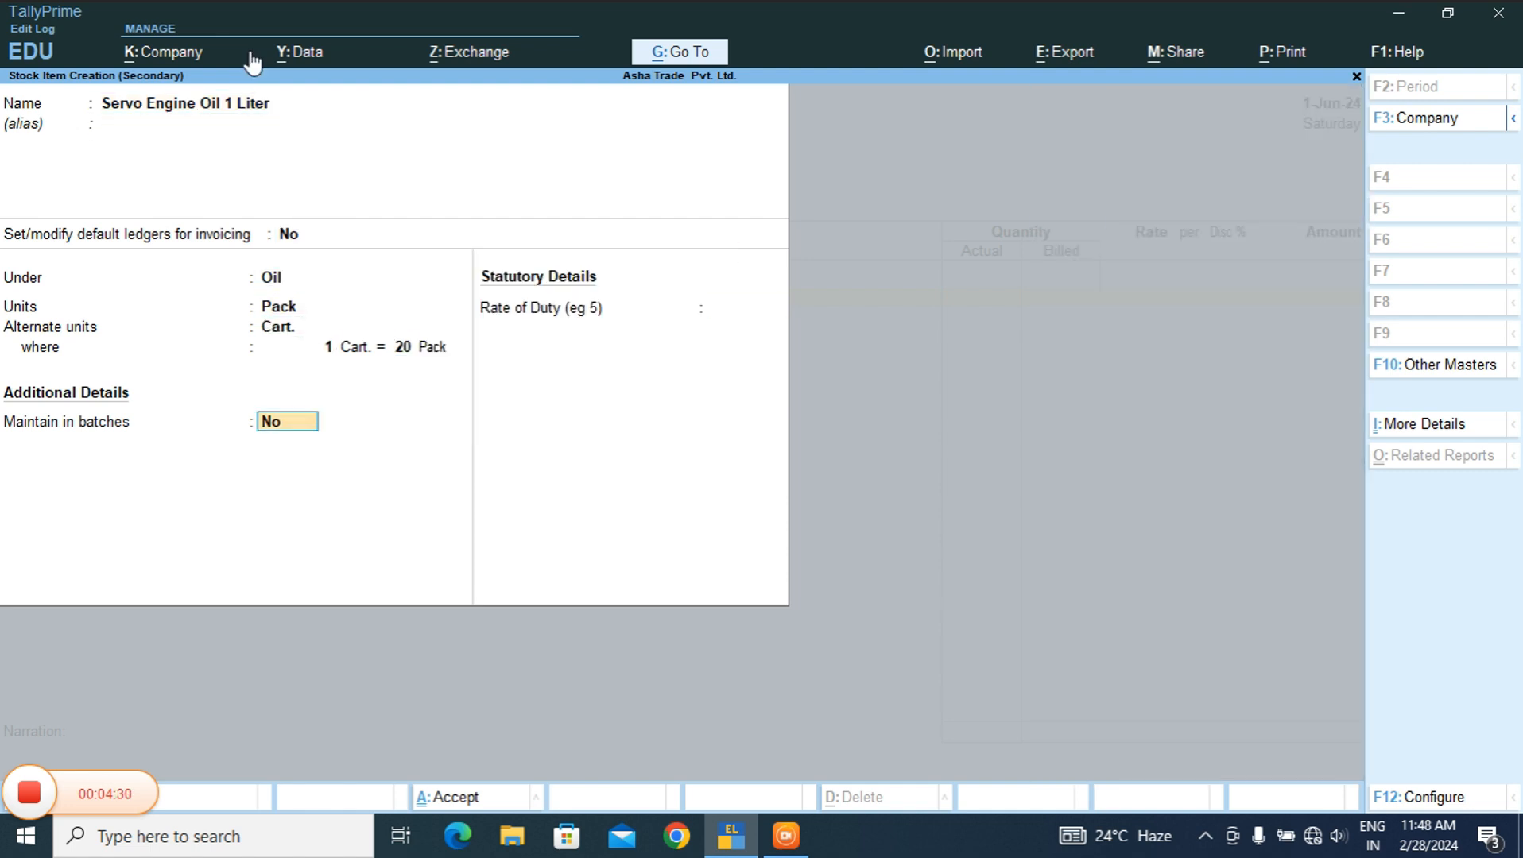
pyautogui.press('Return')
pyautogui.press('Return')
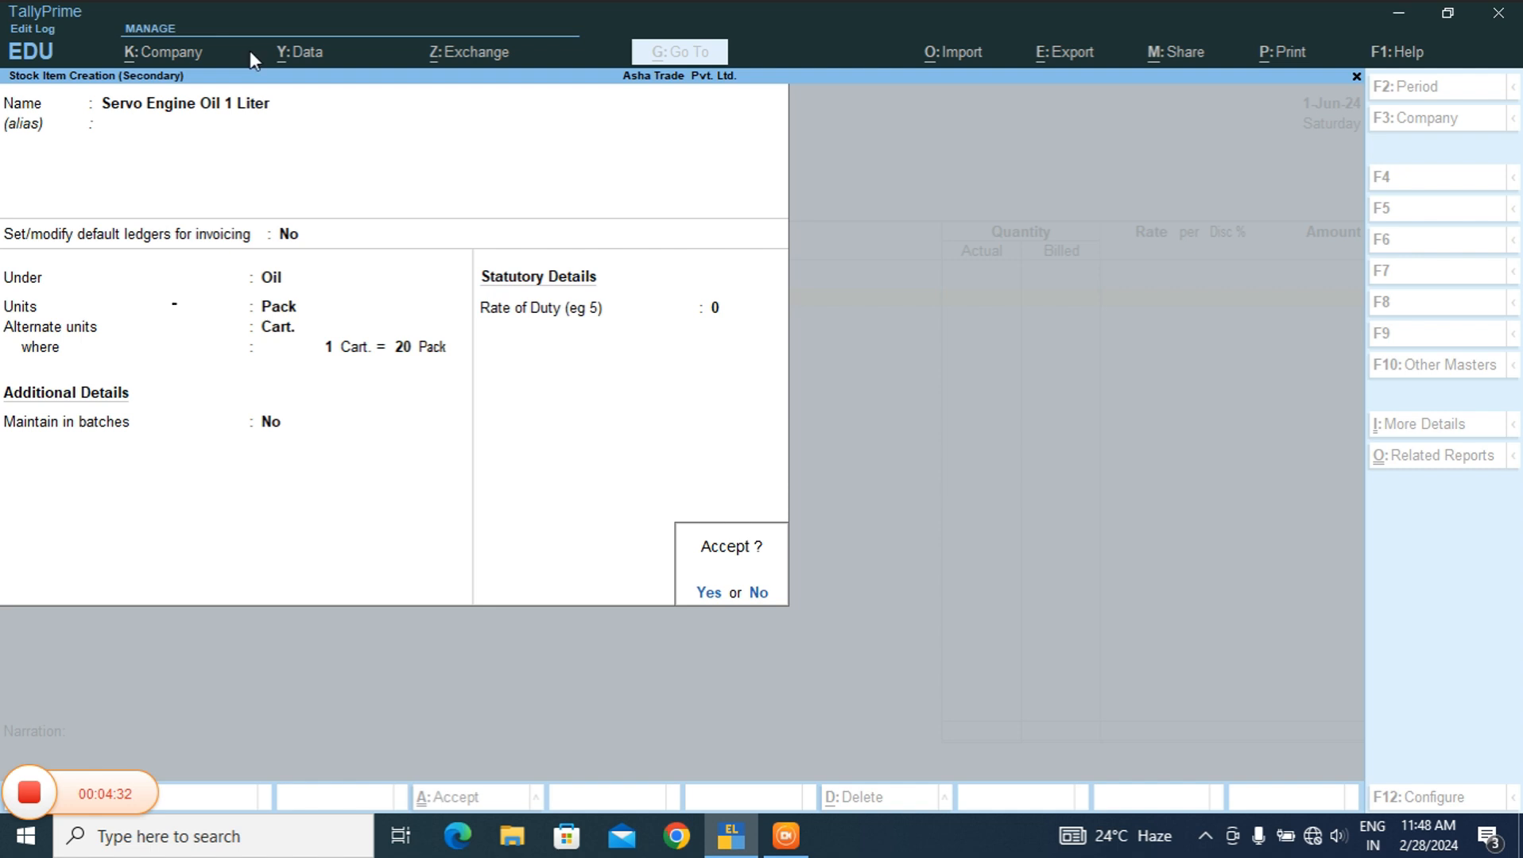
pyautogui.press('Return')
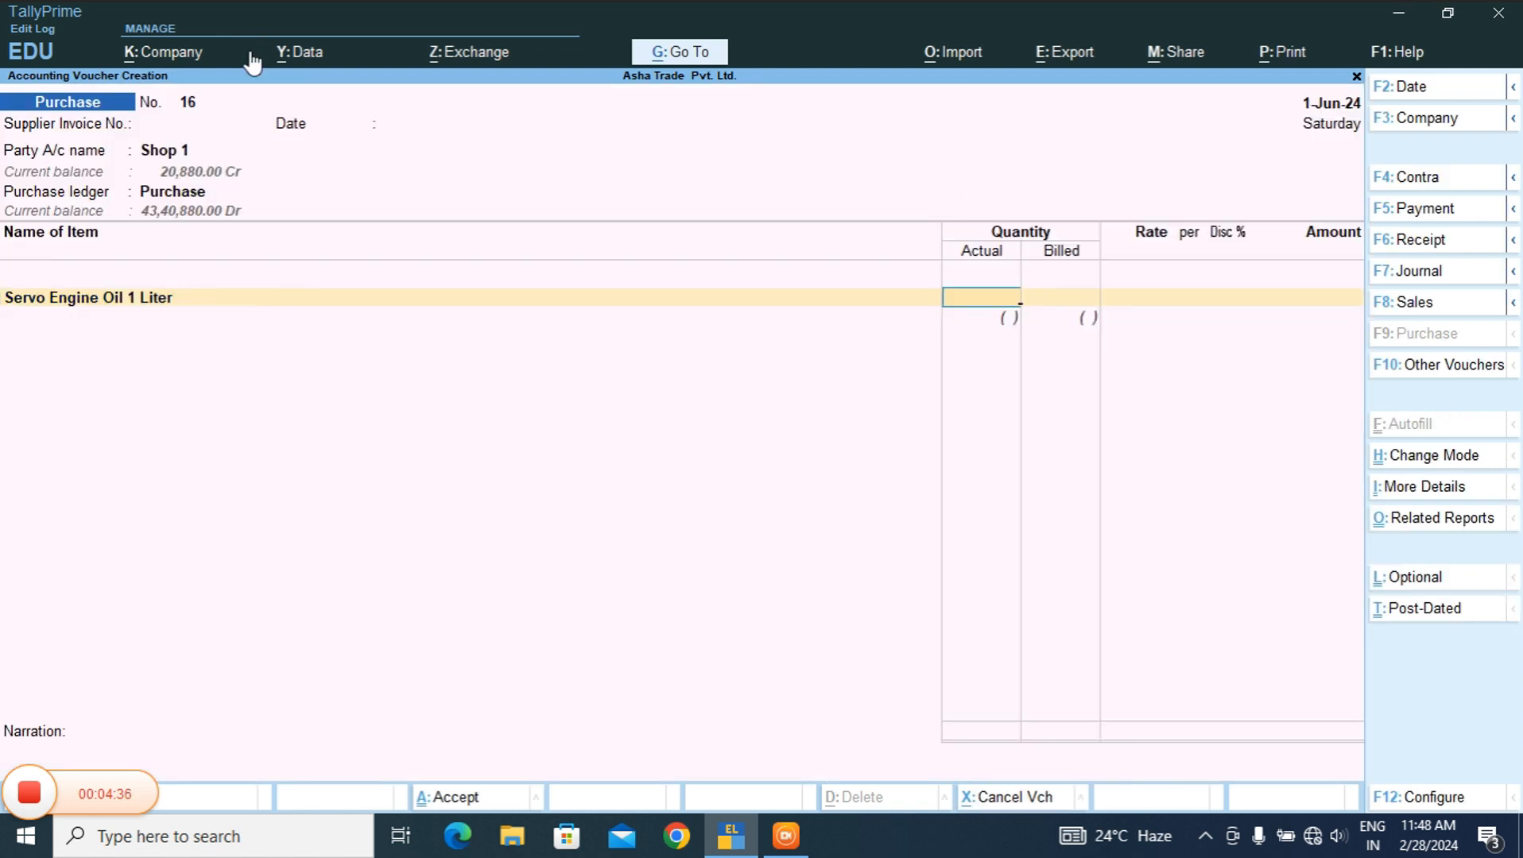
# - Try an actual quantity of 50 Pack for Servo Engine Oil 1 Liter
pyautogui.write('50')
pyautogui.press('Return')
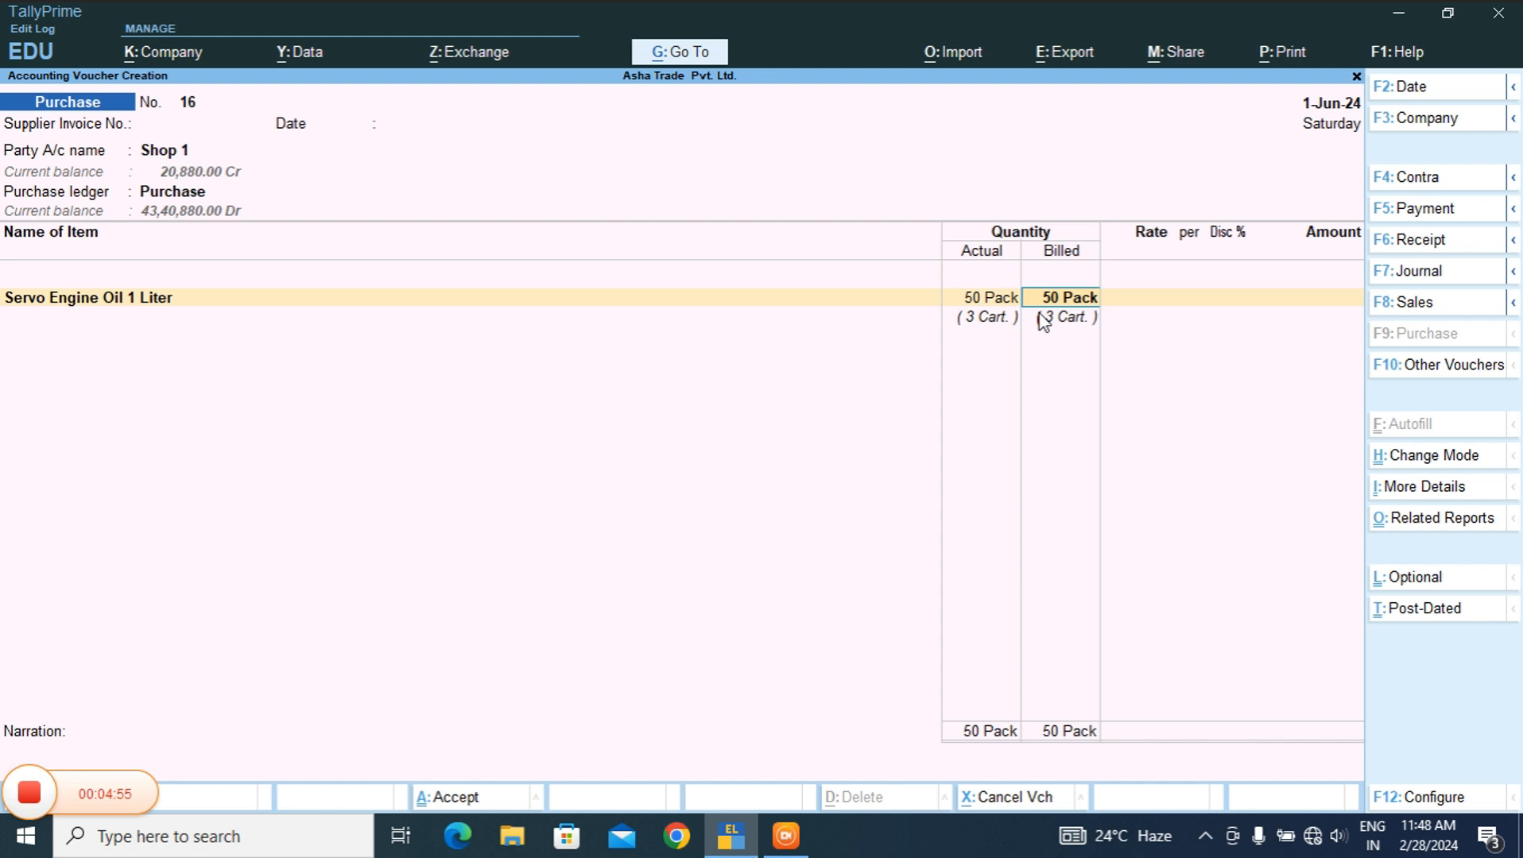
pyautogui.write('6')
pyautogui.press('Return')
# - Set both the actual and billed quantities of Servo Engine Oil 1 Liter to 60 Pack
pyautogui.press('BackSpace')
pyautogui.press('BackSpace')
pyautogui.write('60')
pyautogui.press('Return')
pyautogui.write('60')
pyautogui.press('Return')
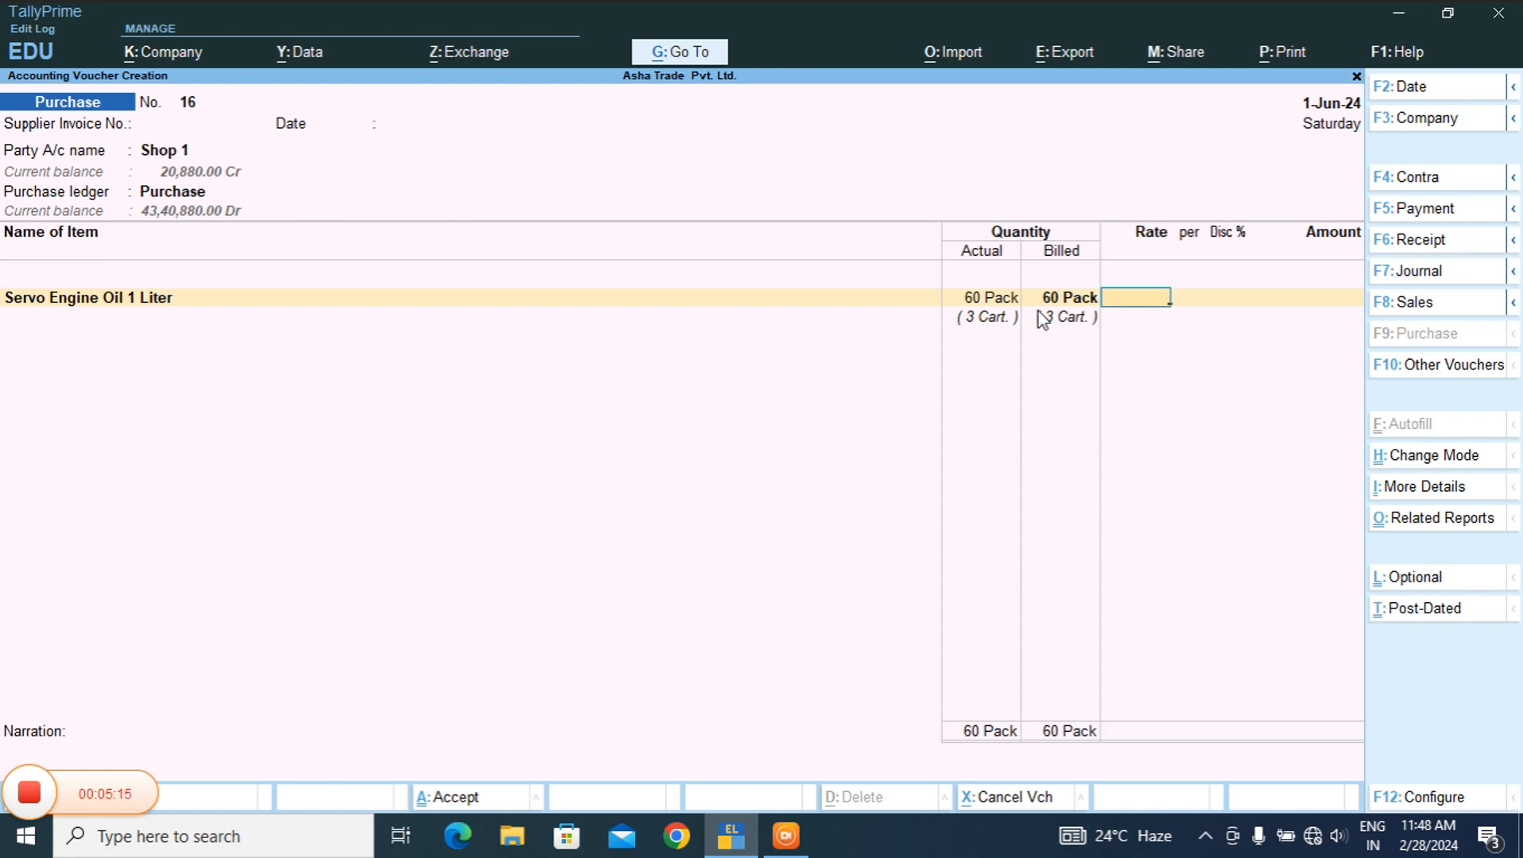
# - Set the item's rate to 200 per Pack without a discount and end the item list
pyautogui.write('100')
pyautogui.press('Return')
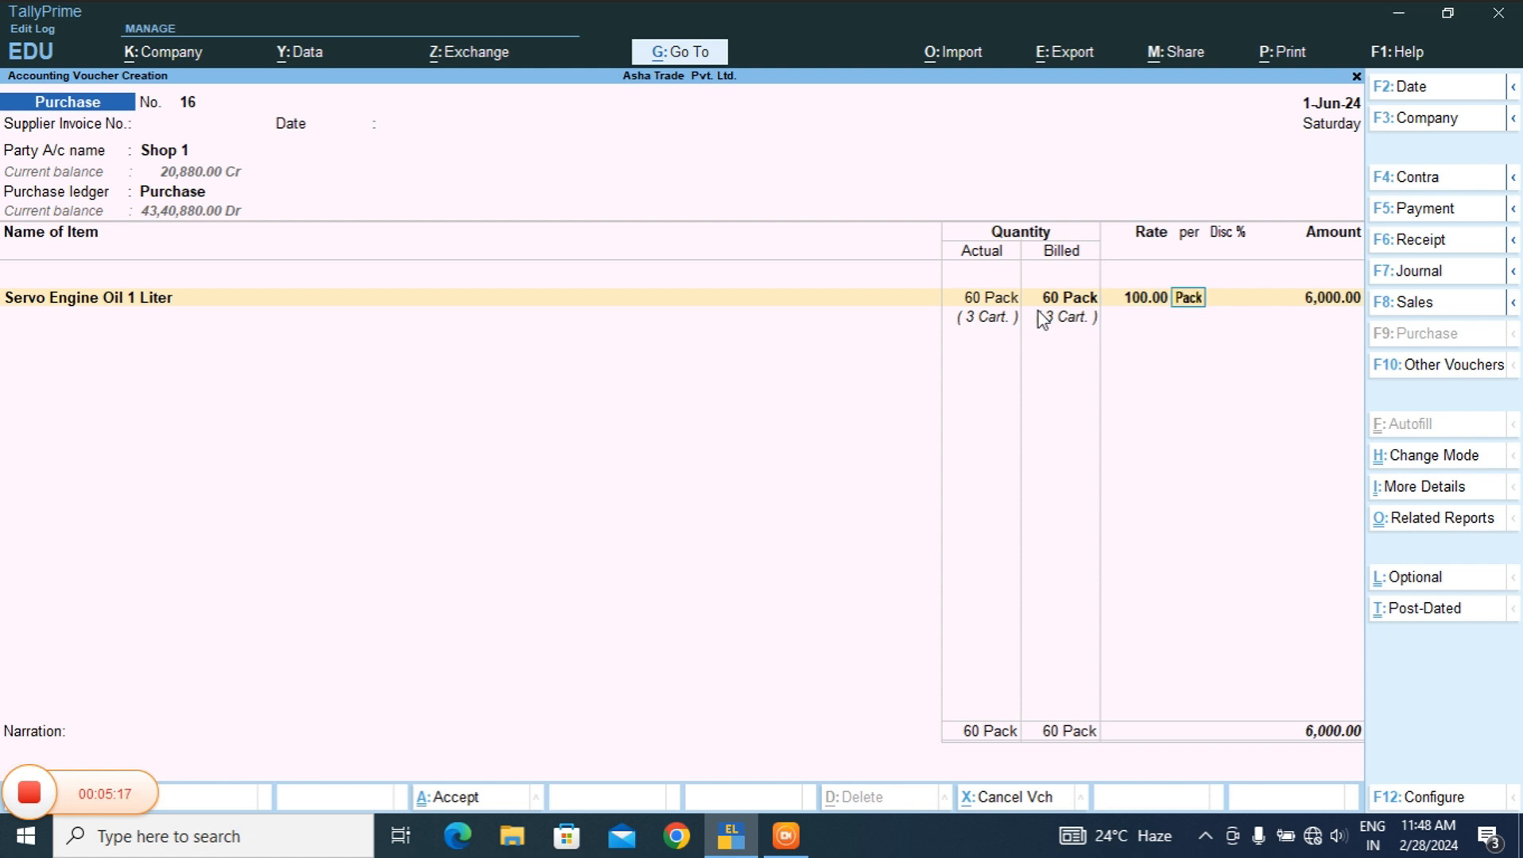
pyautogui.press('BackSpace')
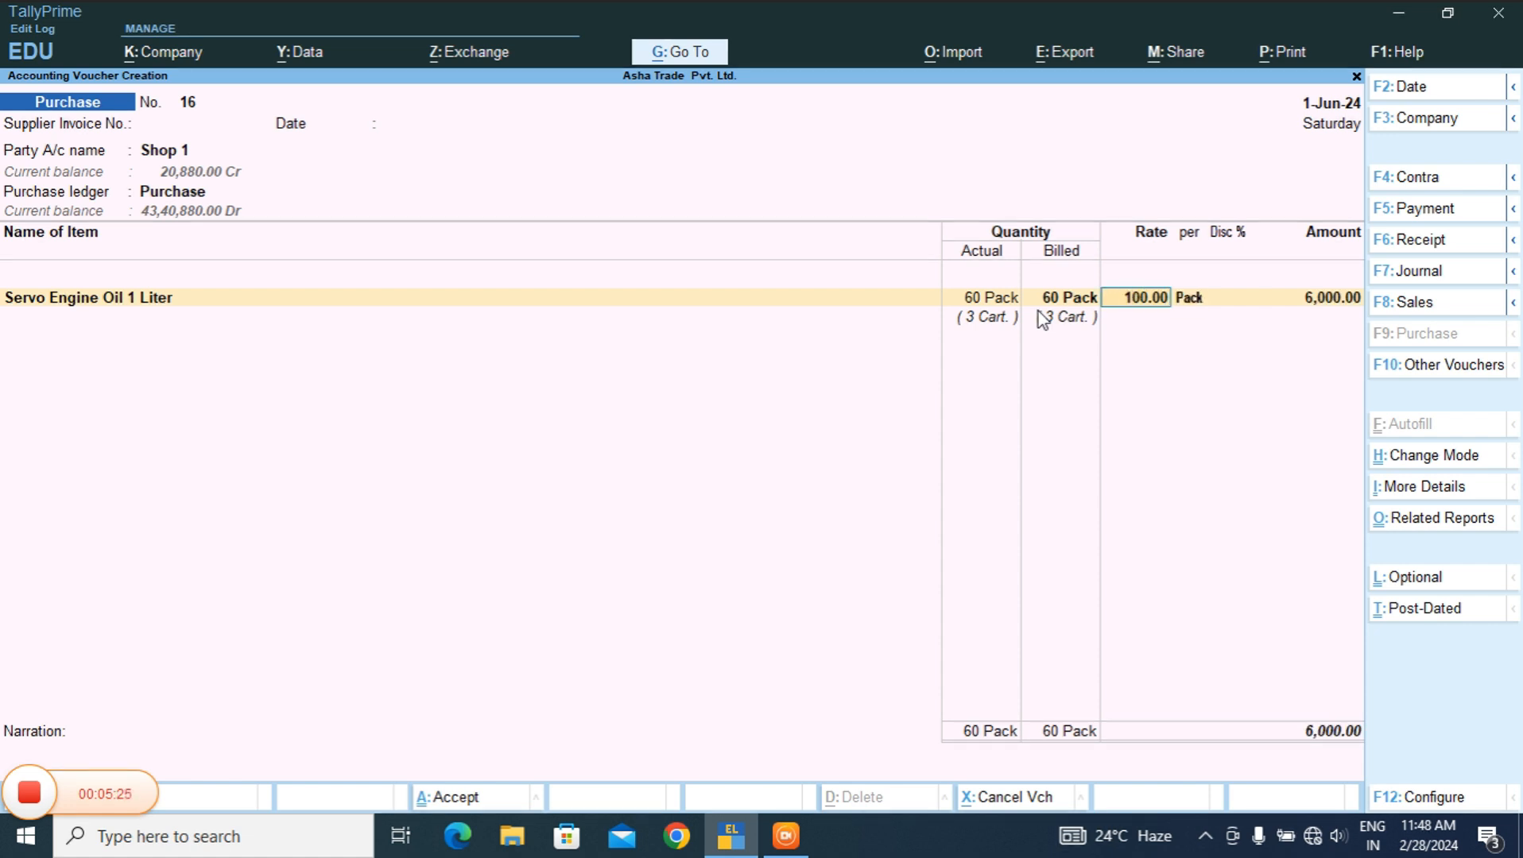
pyautogui.write('200')
pyautogui.press('Return')
pyautogui.press('Return')
pyautogui.press('Return')
pyautogui.press('Return')
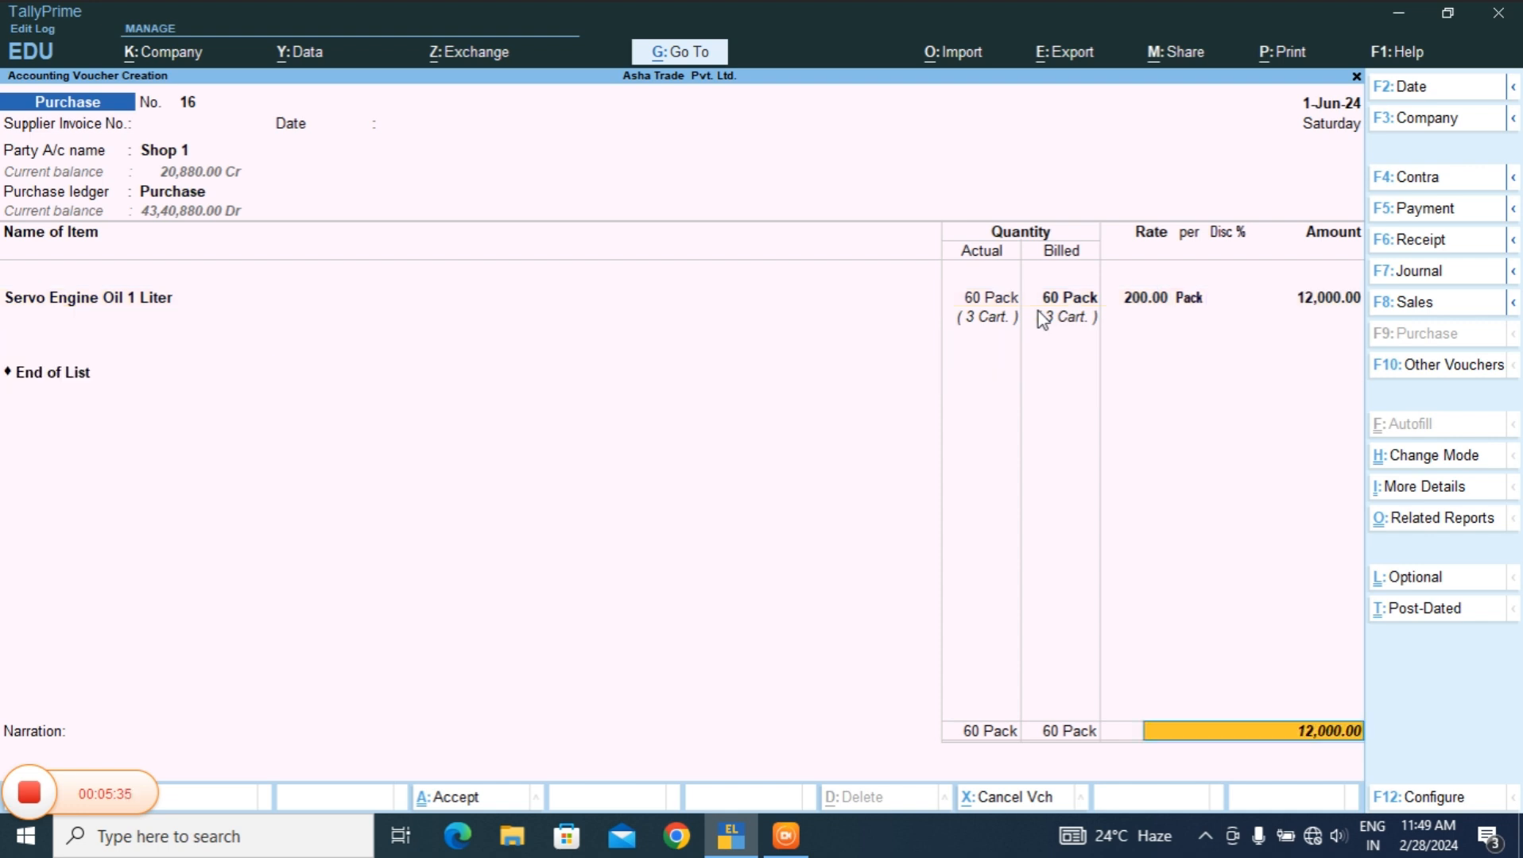
# - Record the bill-wise details for Shop 1 as a new reference named Shop2, keeping the 20-day credit period and full amount
pyautogui.press('Return')
pyautogui.press('Return')
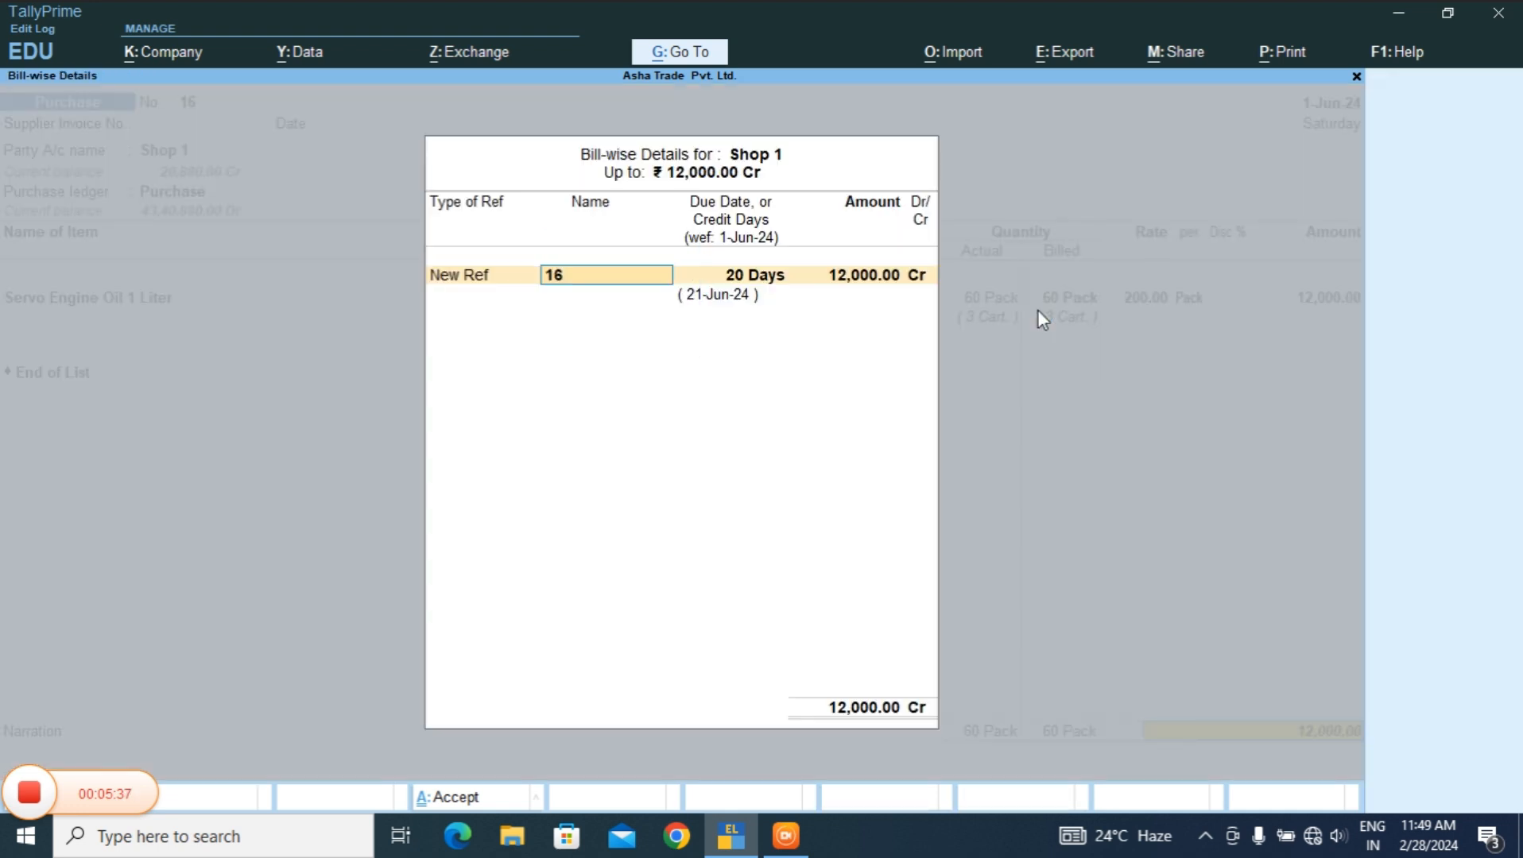
pyautogui.write('Shop2')
pyautogui.press('Return')
pyautogui.press('Return')
pyautogui.press('Return')
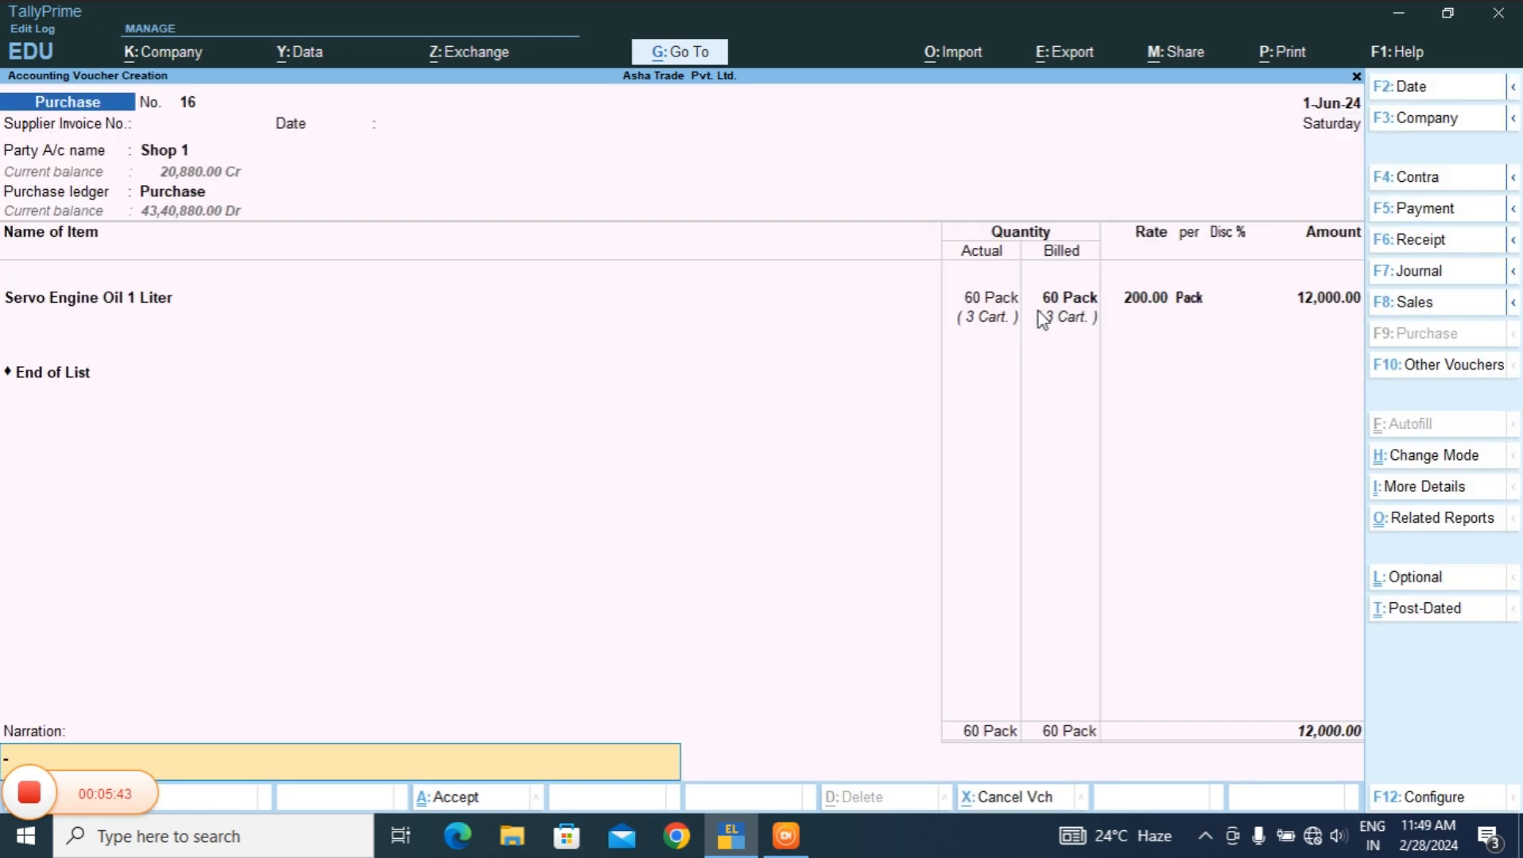
# - Enter the narration "being: purchase goods" and save the purchase voucher
pyautogui.write('being: purchase goos')
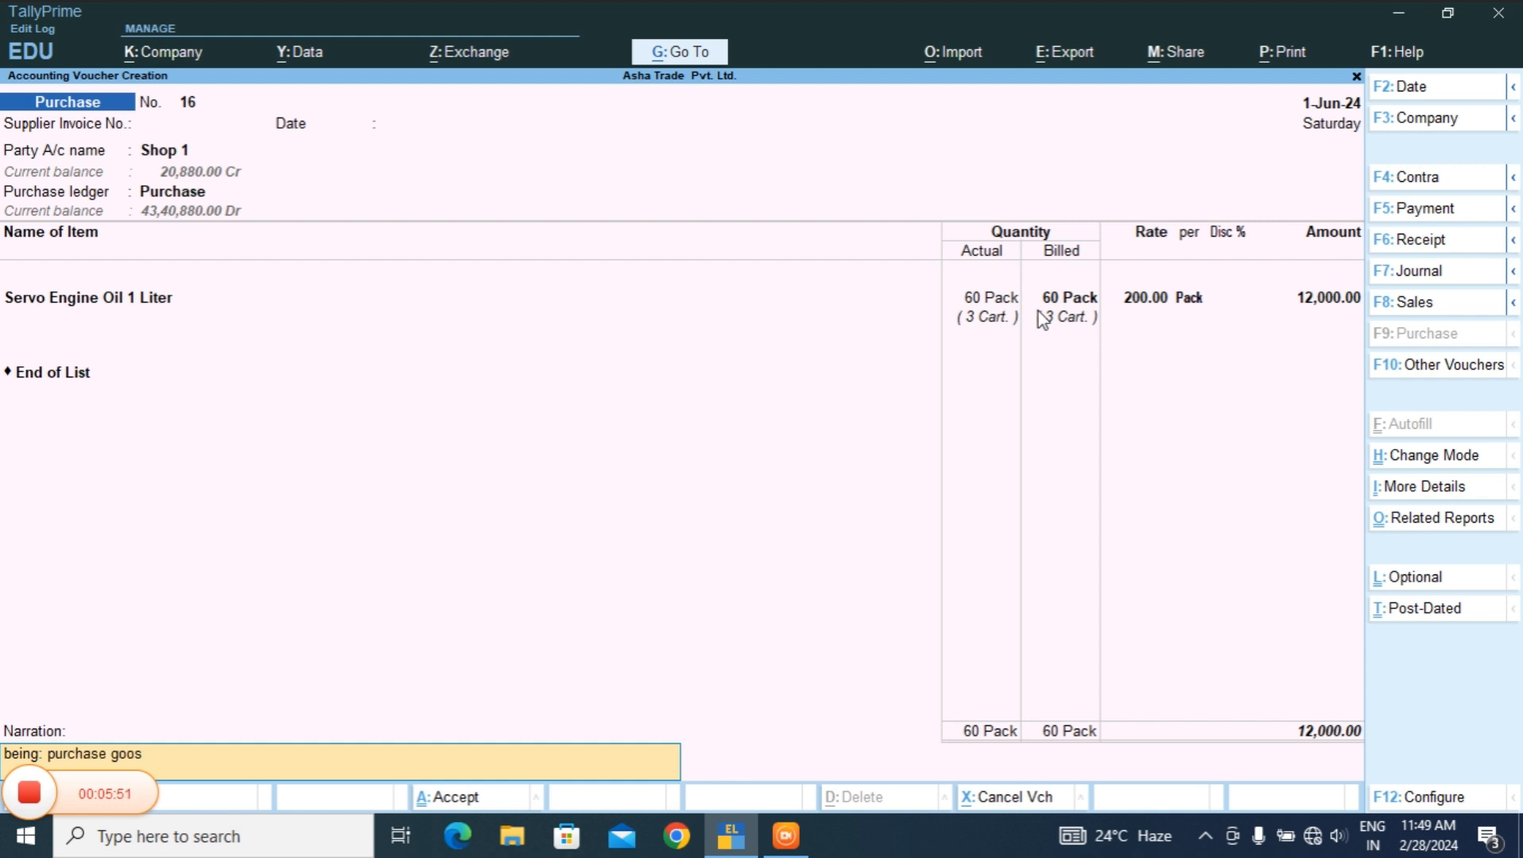
pyautogui.press('BackSpace')
pyautogui.write('ds')
pyautogui.press('Return')
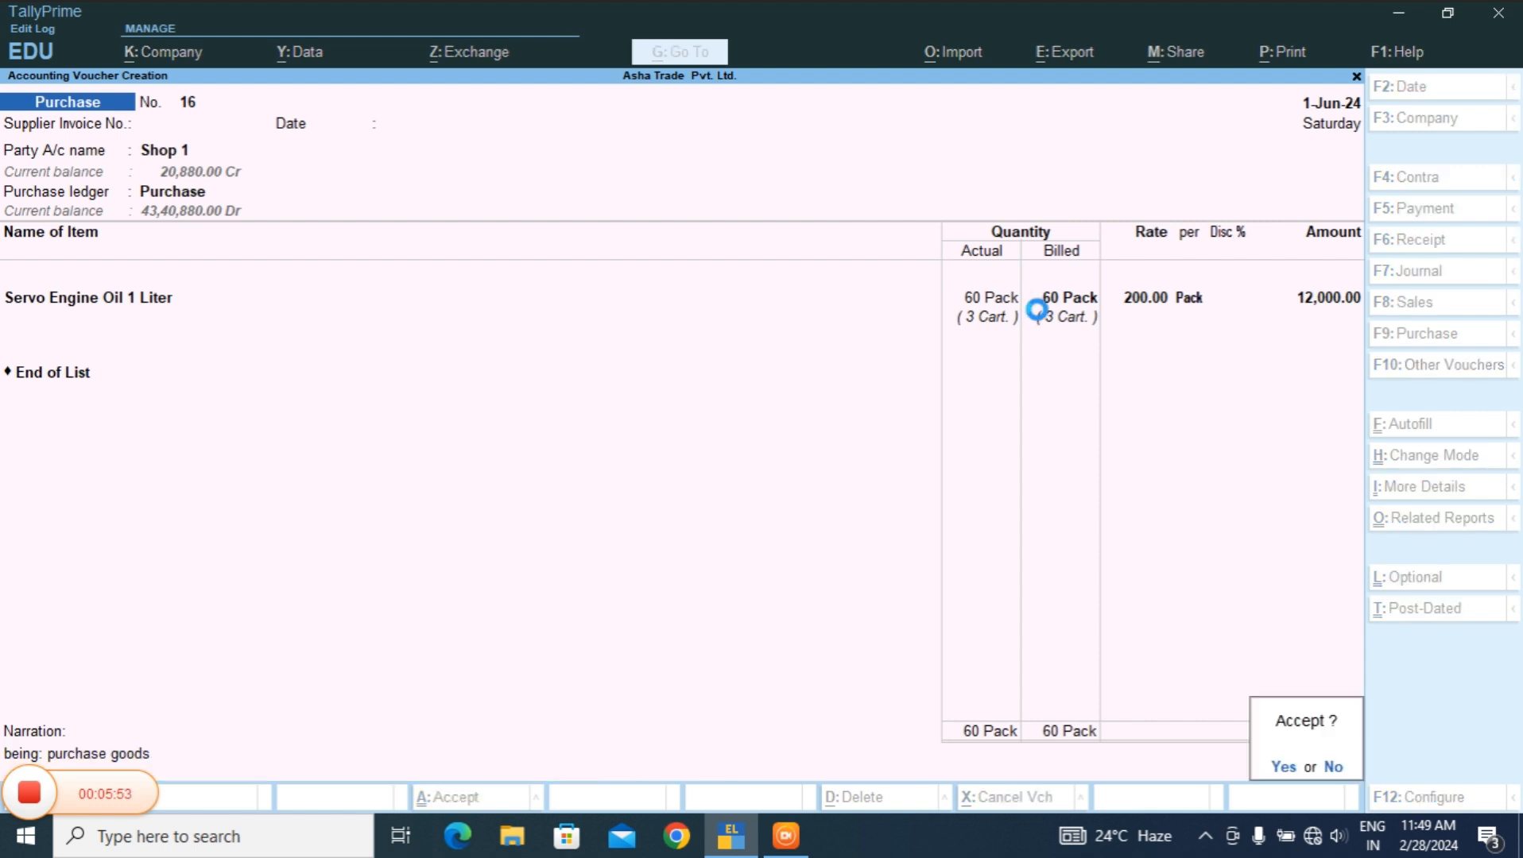
pyautogui.press('Return')
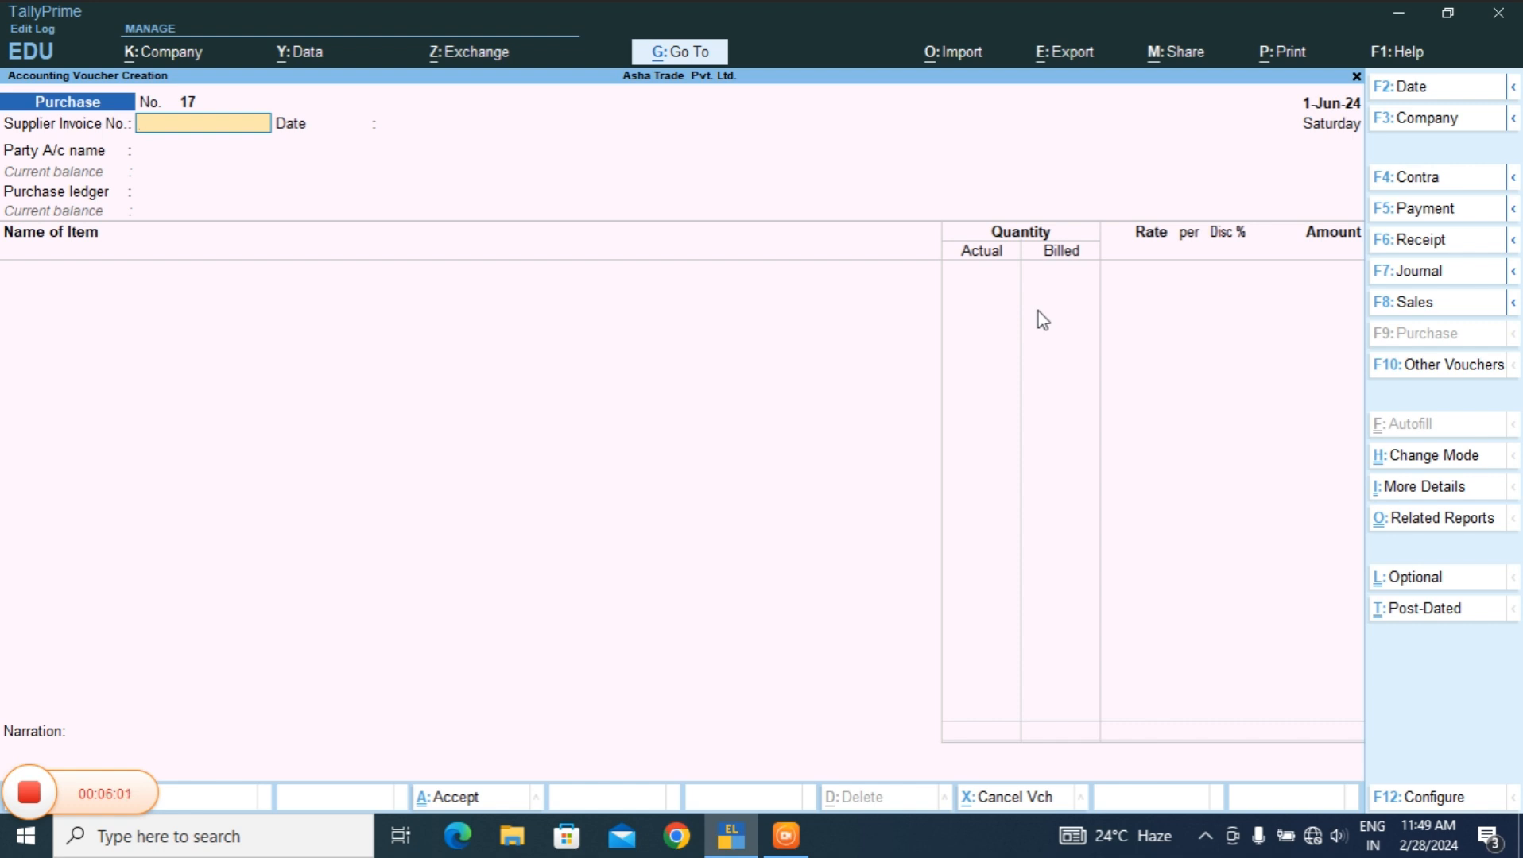
# - In a new purchase voucher without supplier invoice details, start a party ledger with the supplier's name under Sundry Creditors
pyautogui.press('Return')
pyautogui.press('Return')
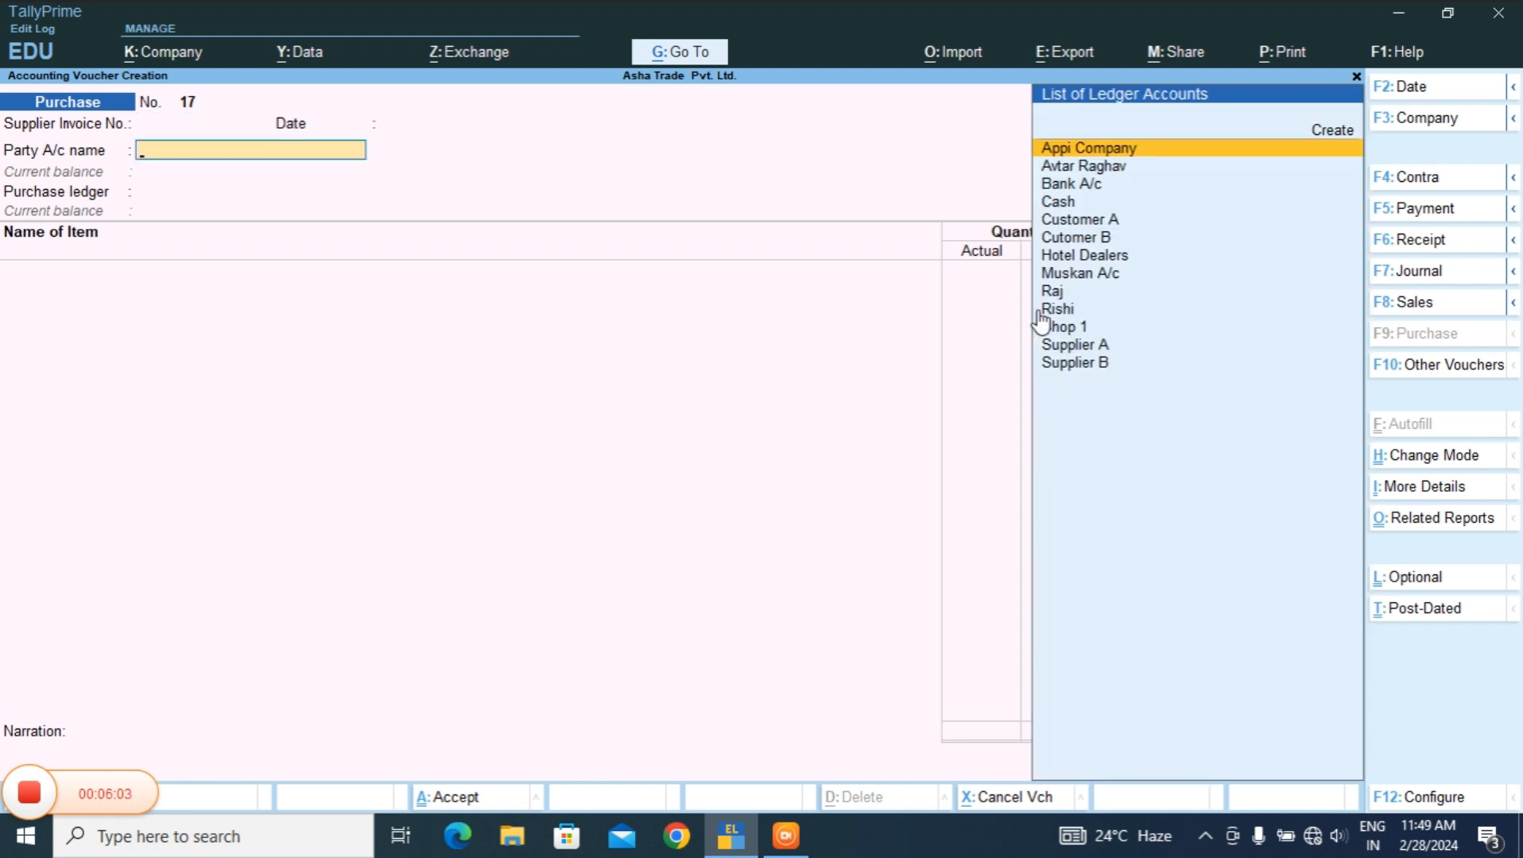
pyautogui.hotkey('alt', 'c')
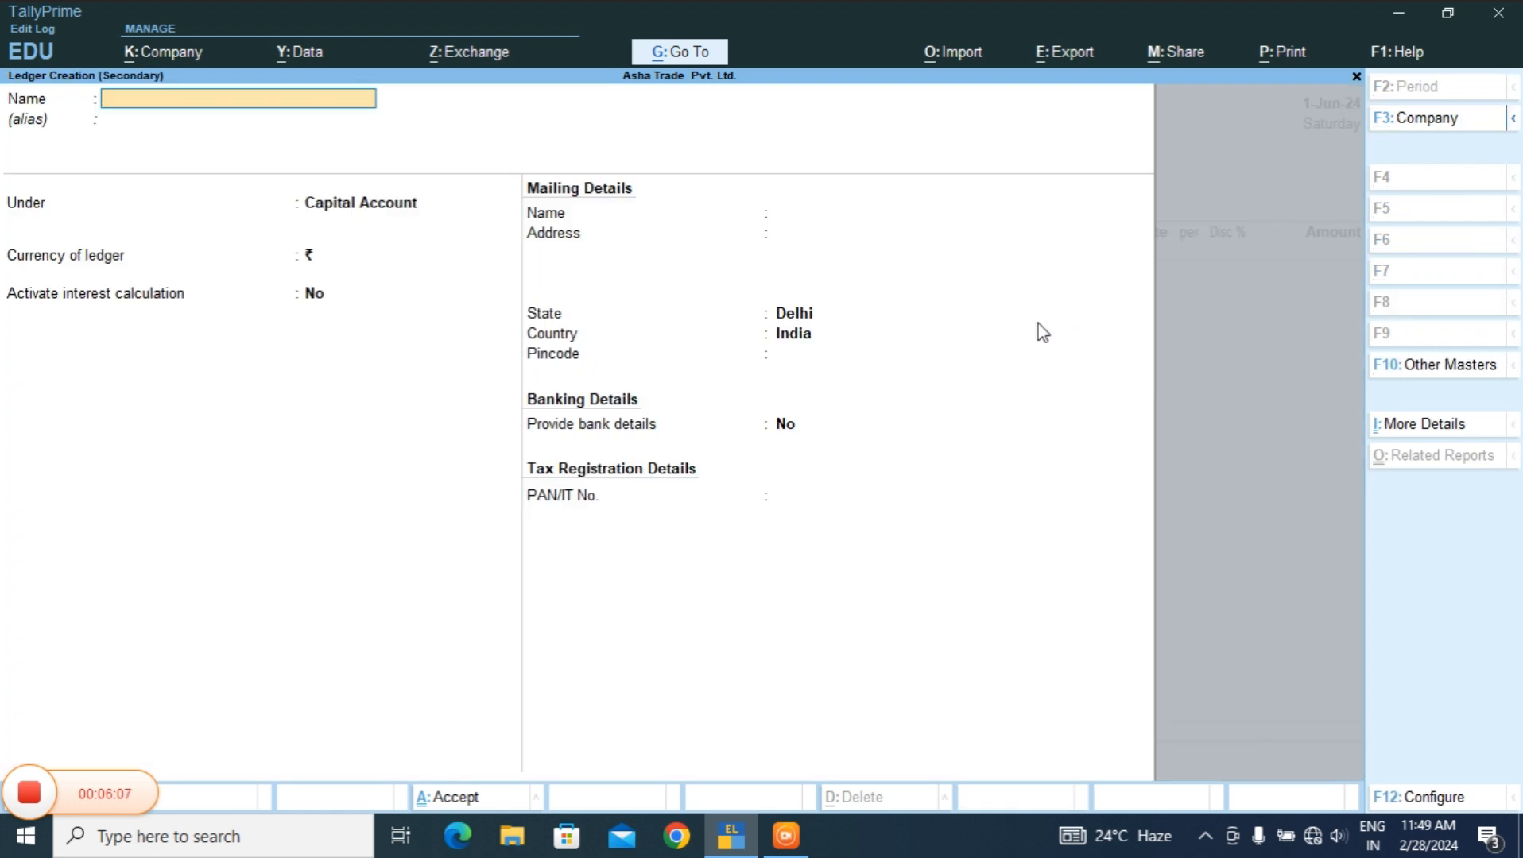
pyautogui.write('Rahul')
pyautogui.press('Return')
pyautogui.press('Return')
pyautogui.write('Sun')
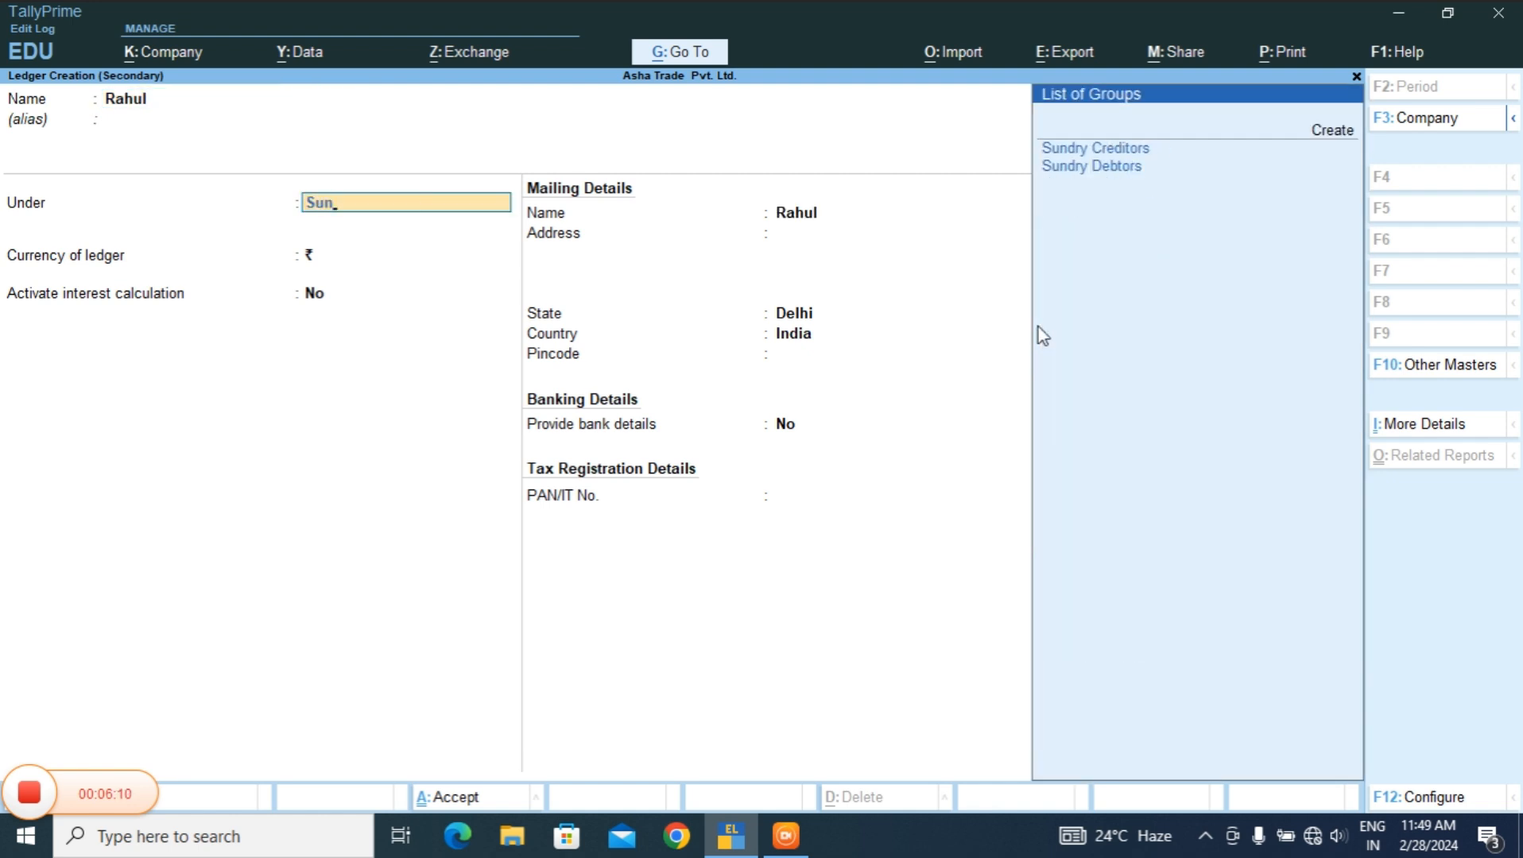
pyautogui.press('Return')
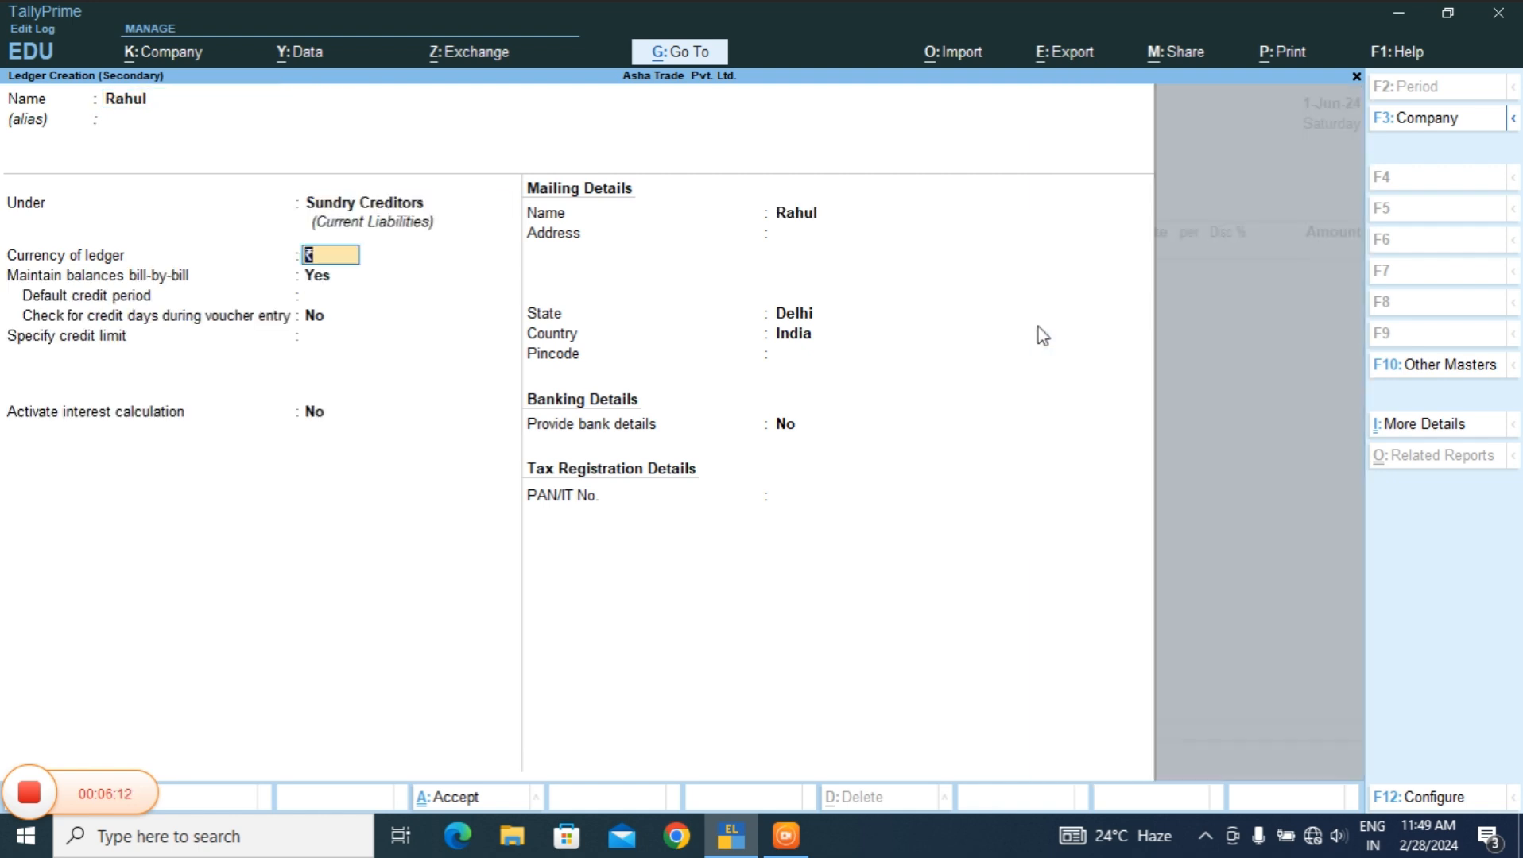
# - Keep bill-by-bill balances on and set the ledger's default credit period to 20 days, without a credit limit or interest
pyautogui.press('Return')
pyautogui.press('Return')
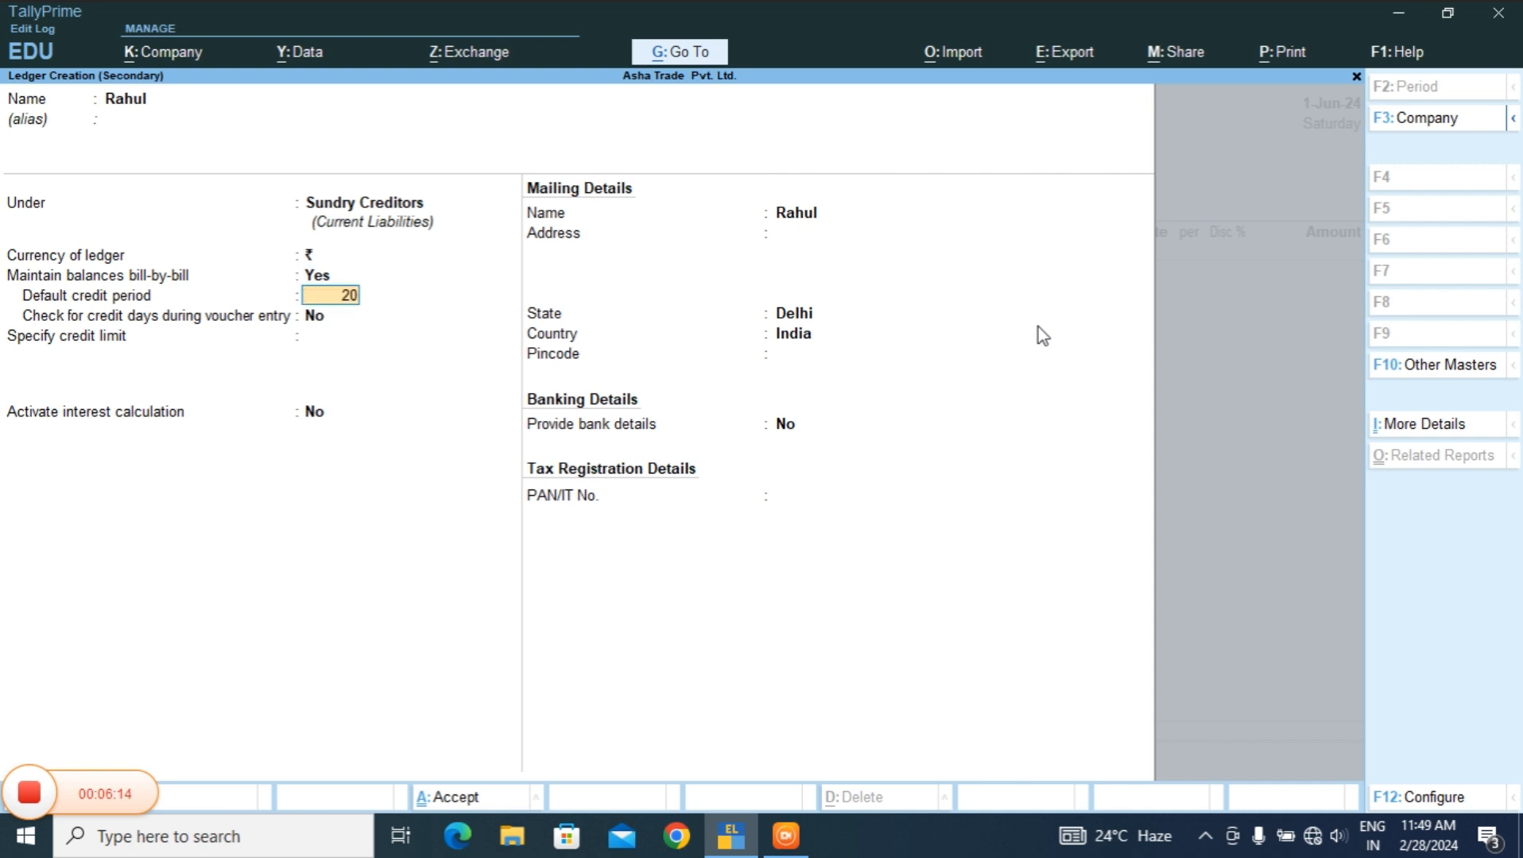
pyautogui.write('20')
pyautogui.press('Return')
pyautogui.press('Return')
pyautogui.press('Return')
pyautogui.press('Return')
pyautogui.press('Return')
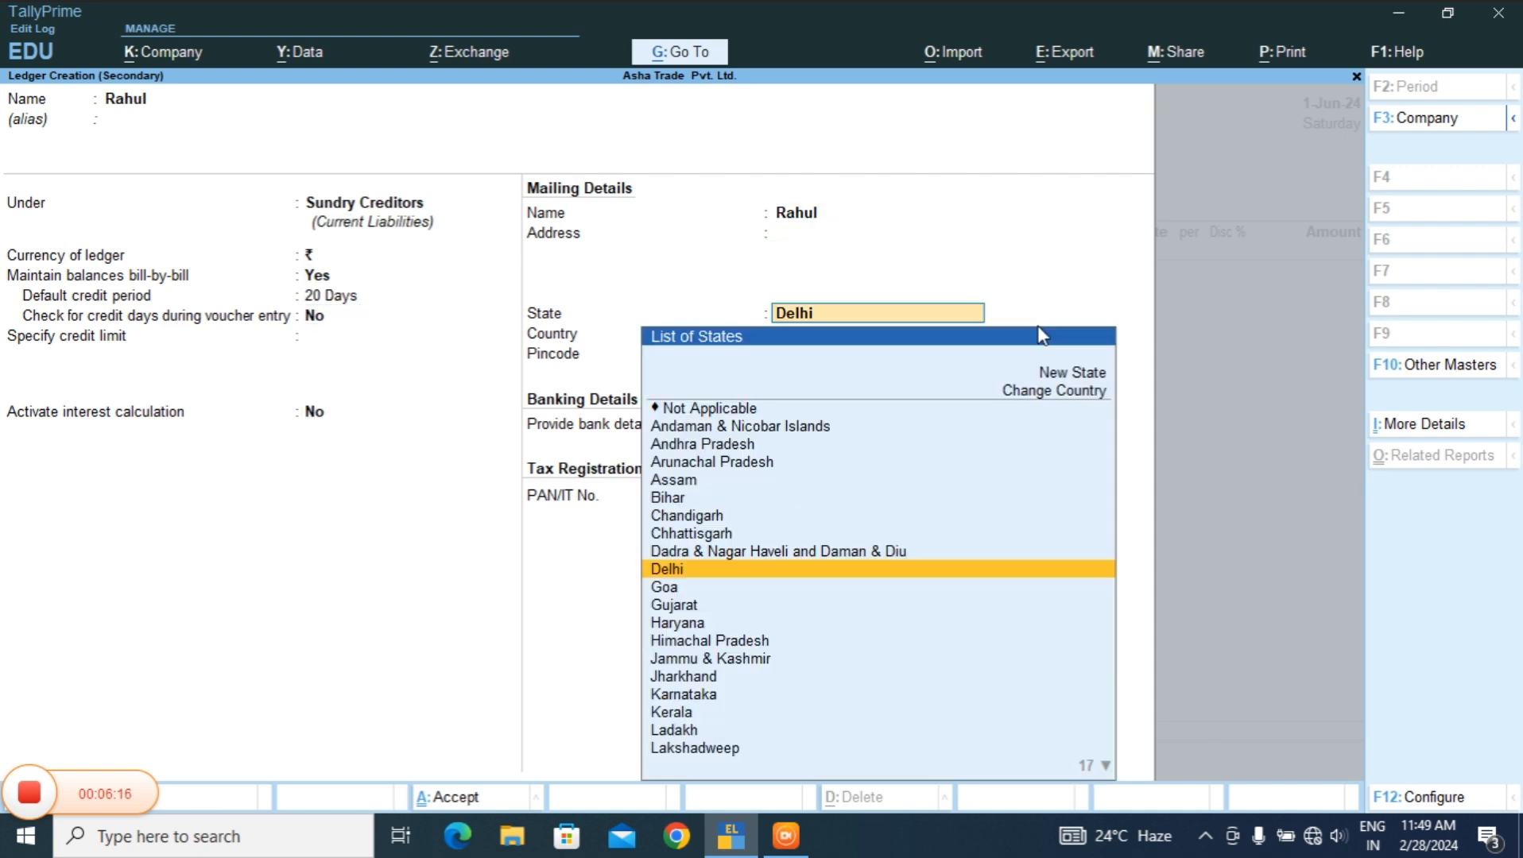
# - Set the supplier's state to Goa, leave bank and tax details empty, and save the ledger
pyautogui.press('Down')
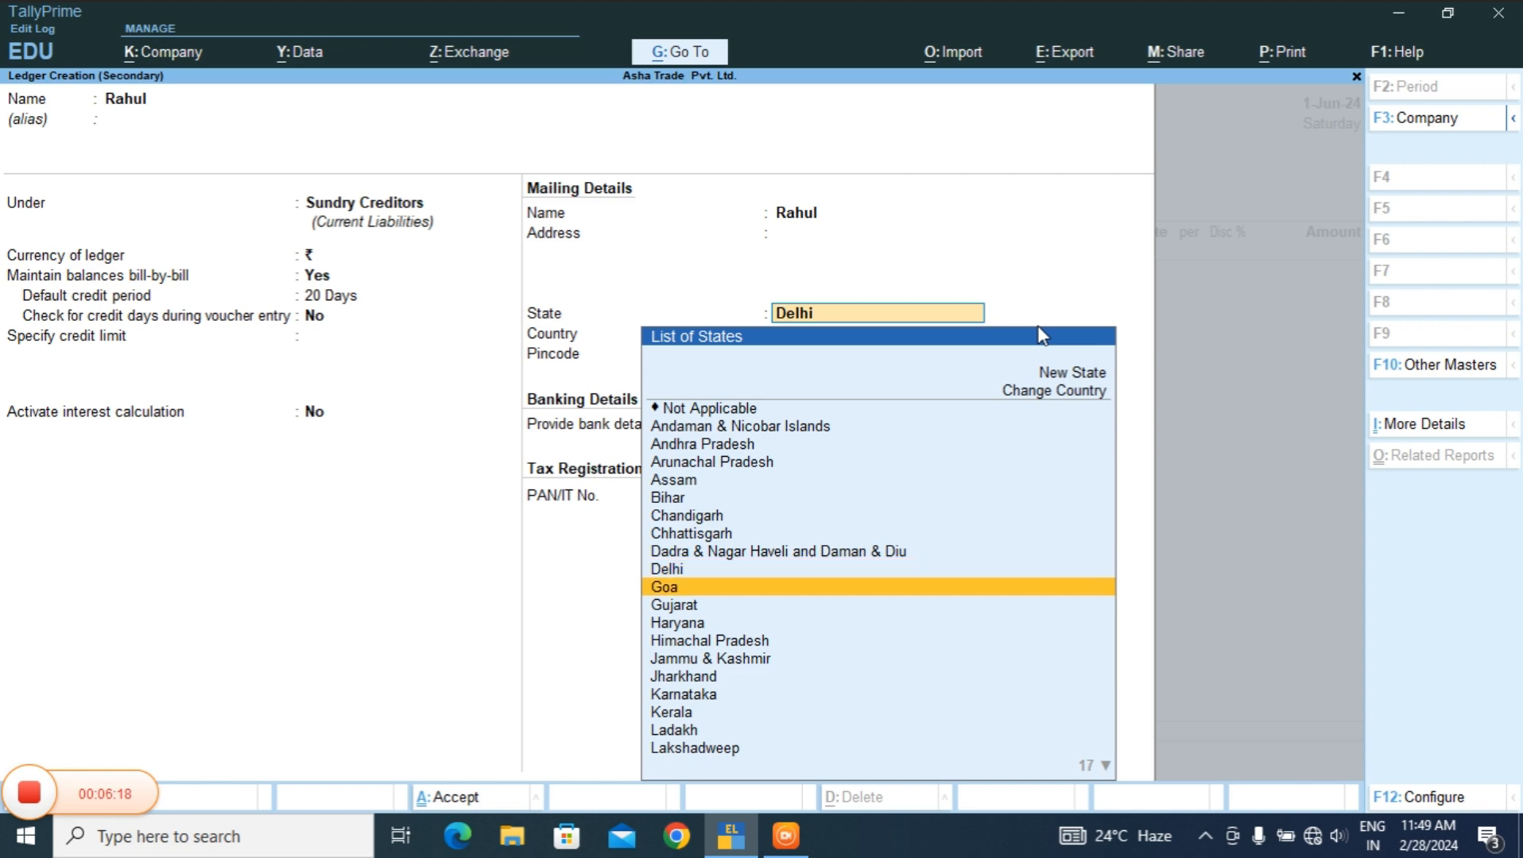
pyautogui.press('Return')
pyautogui.press('Return')
pyautogui.press('Return')
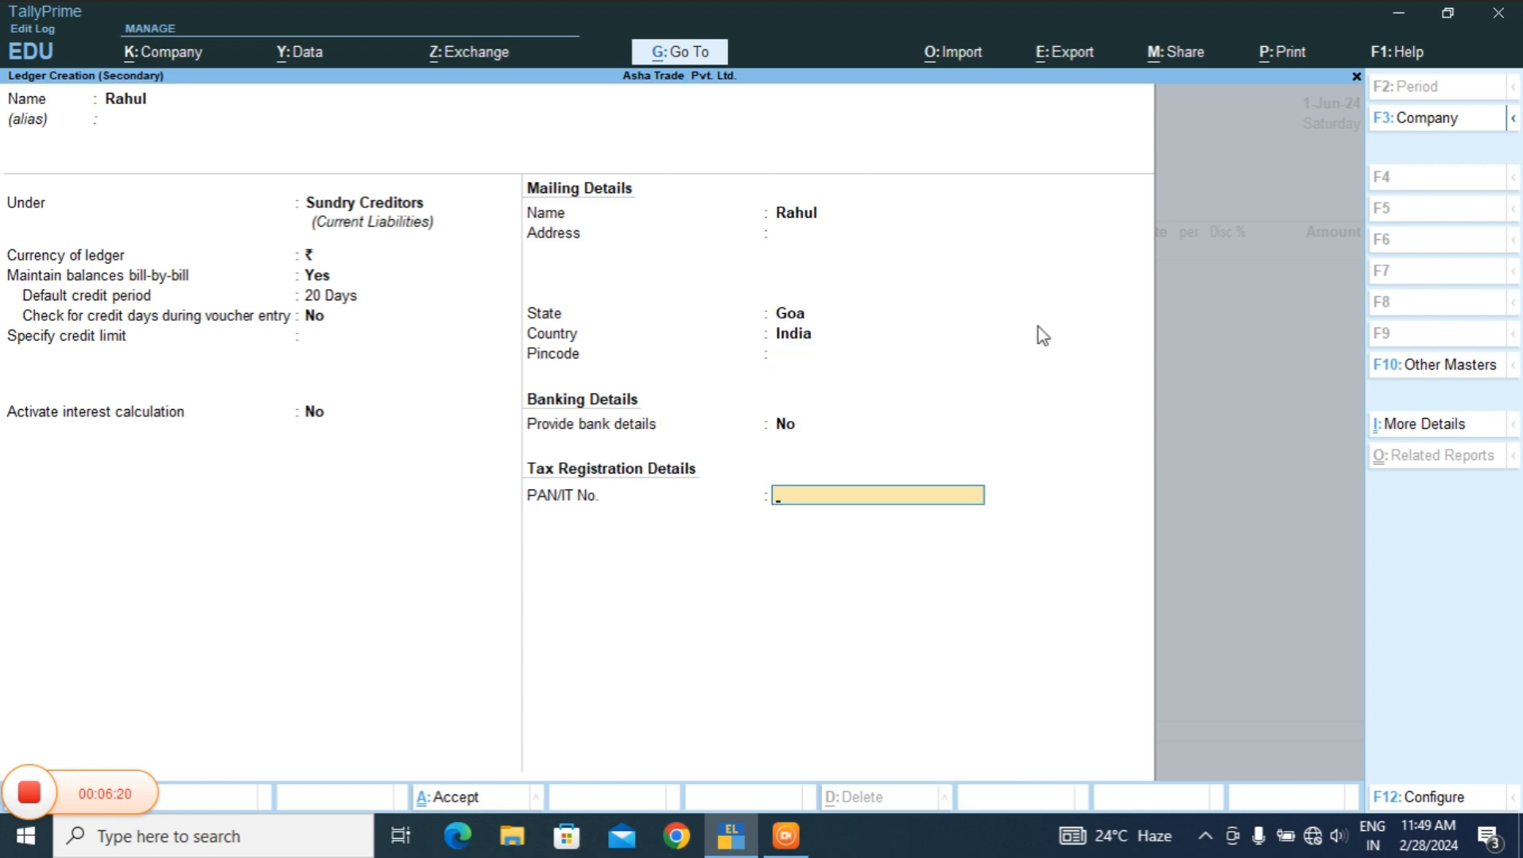
pyautogui.press('Return')
pyautogui.press('Return')
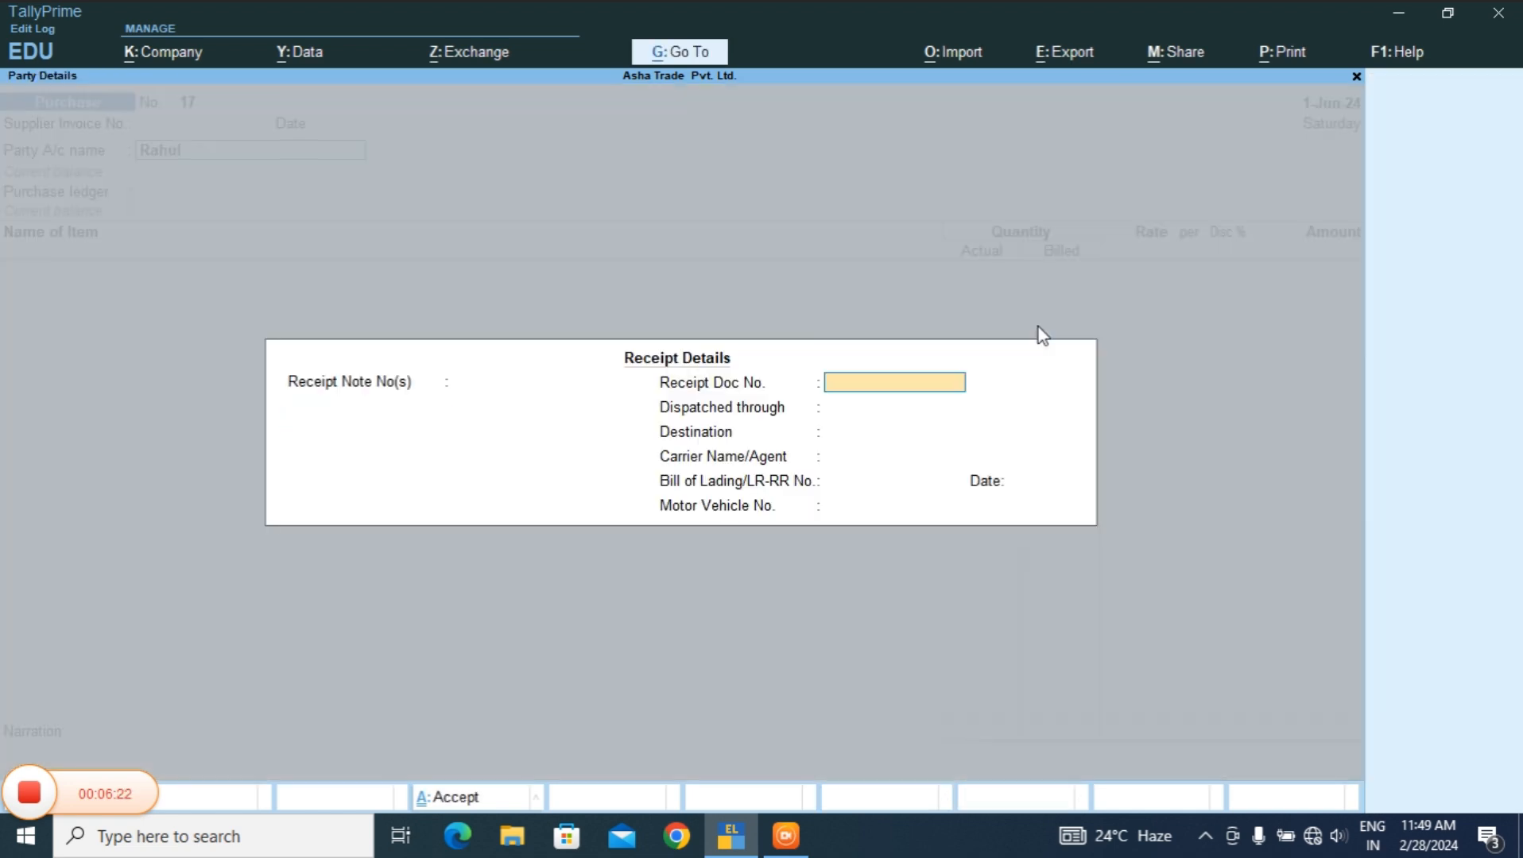
# - Leave all receipt details blank for the new supplier's purchase voucher
pyautogui.press('Return')
pyautogui.press('Return')
pyautogui.press('Return')
pyautogui.press('Return')
pyautogui.press('Return')
pyautogui.press('Return')
pyautogui.press('Return')
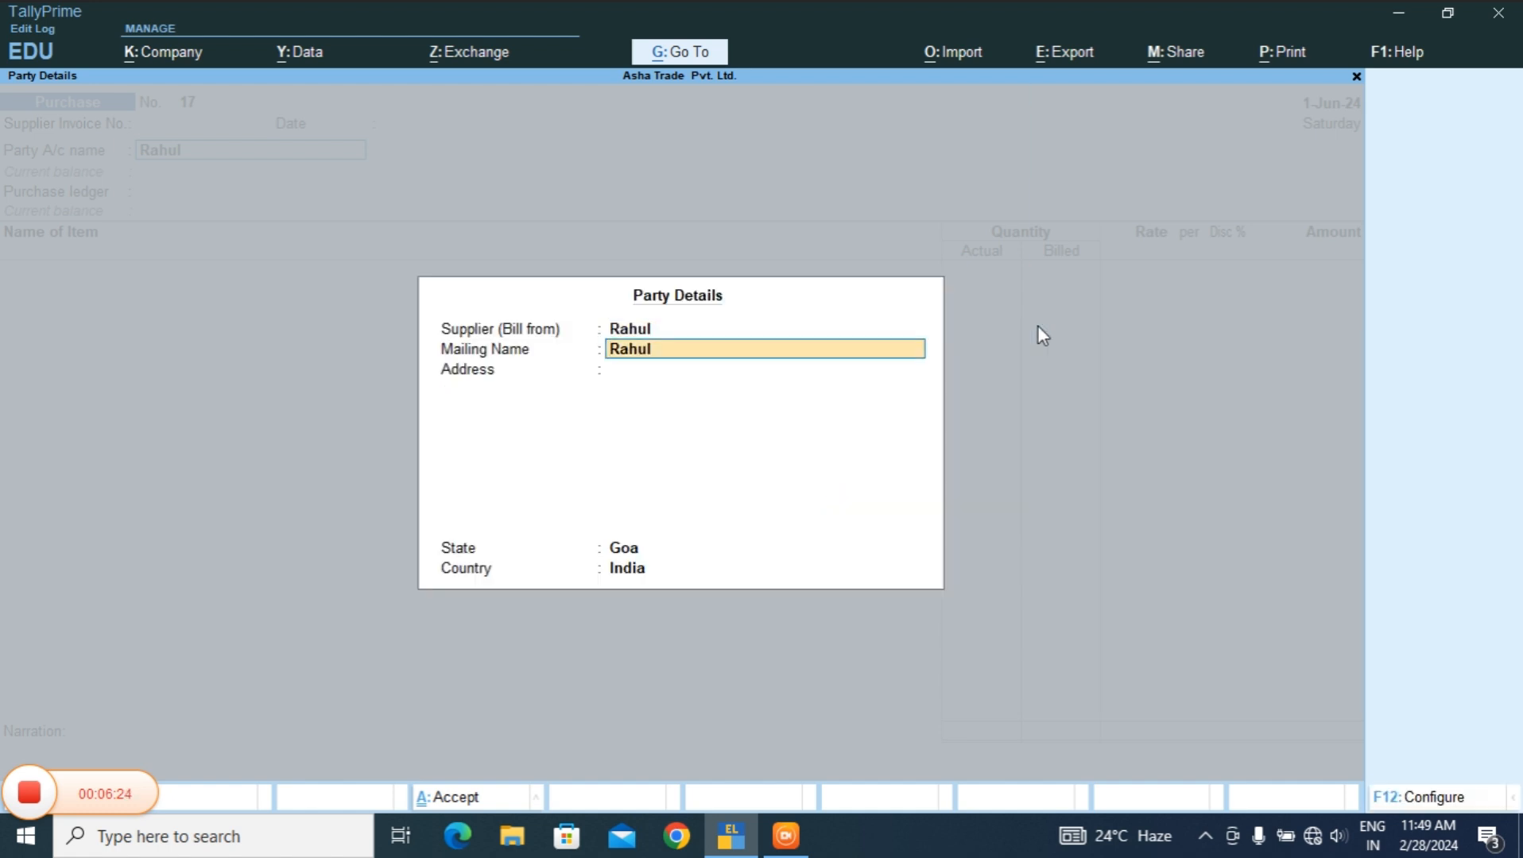
# - Accept the new supplier's party details and set the voucher's purchase ledger to Purchase
pyautogui.press('Return')
pyautogui.press('Return')
pyautogui.press('Return')
pyautogui.press('Return')
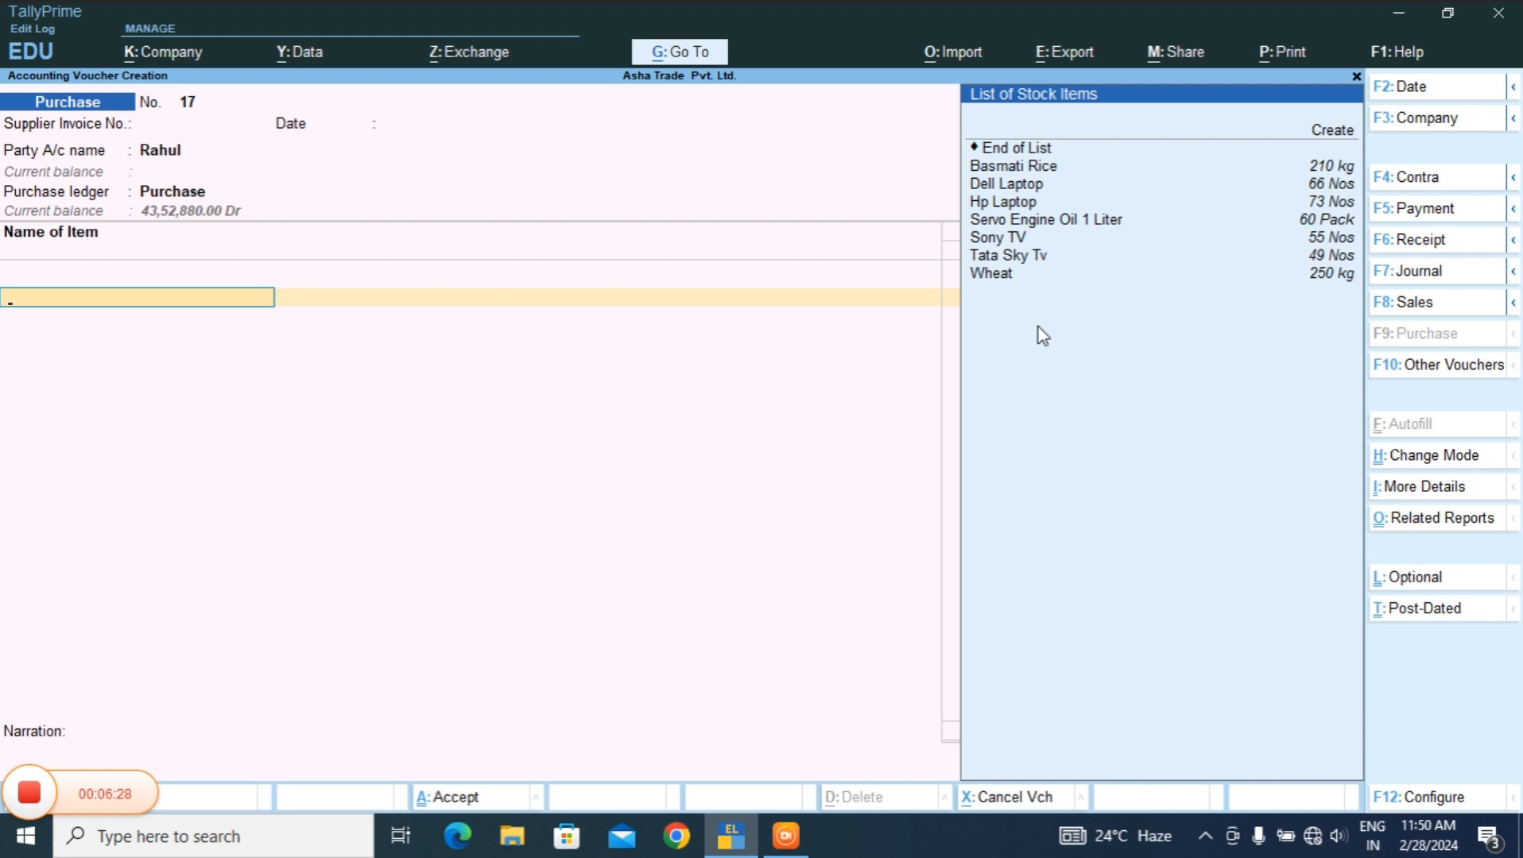
# - Create a stock item named Servo Engine Oil 500 Ml from the purchase voucher, without an alias or default ledgers
pyautogui.hotkey('alt', 'c')
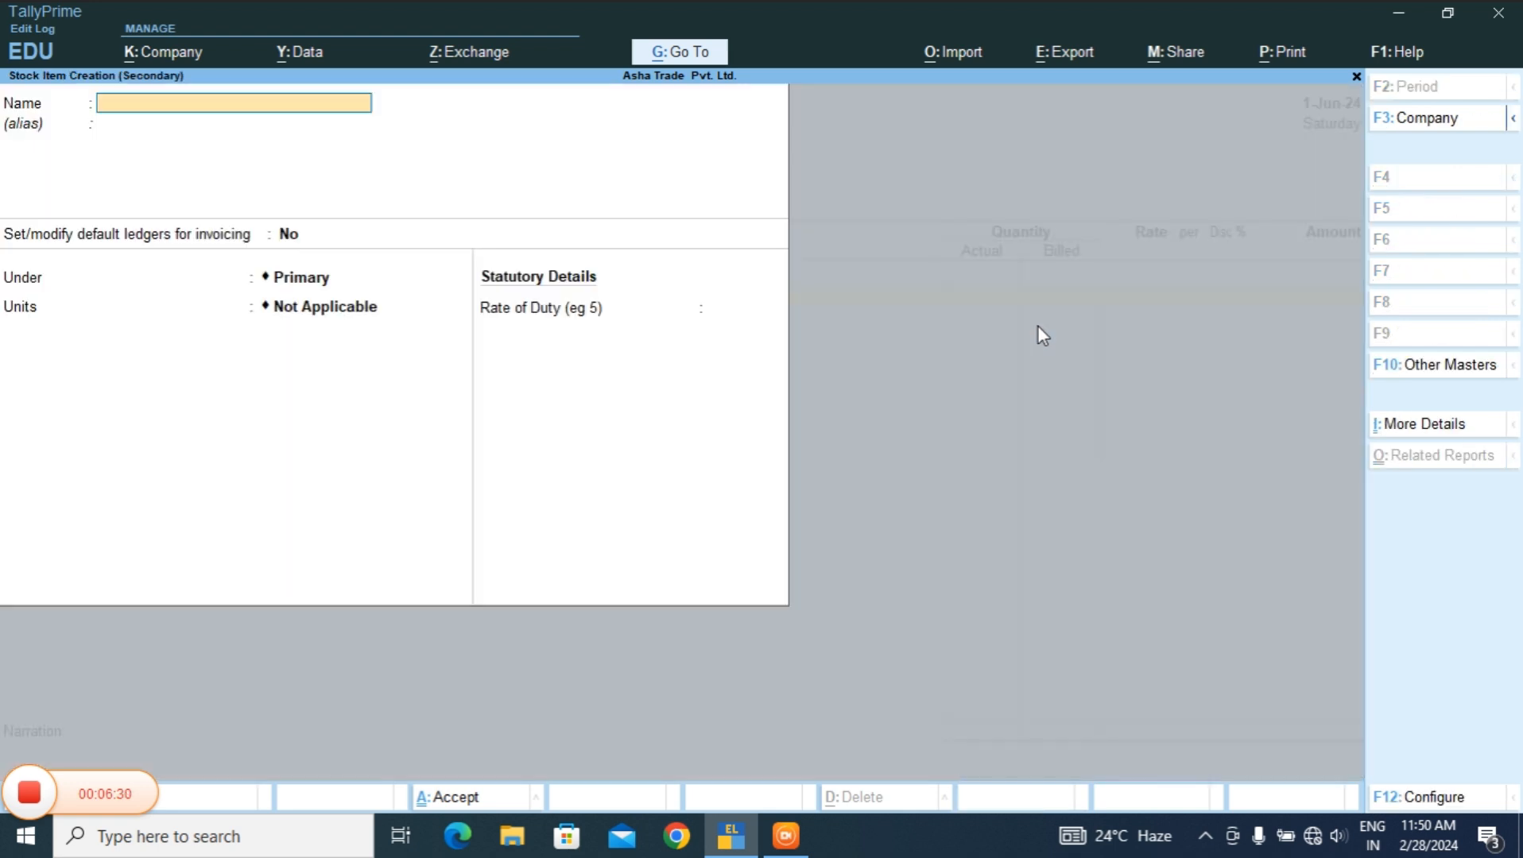
pyautogui.write('W')
pyautogui.press('BackSpace')
pyautogui.write('Swr')
pyautogui.press('BackSpace')
pyautogui.write('ervo Engineoil')
pyautogui.press('BackSpace')
pyautogui.press('BackSpace')
pyautogui.press('BackSpace')
pyautogui.write('Oil 500 m')
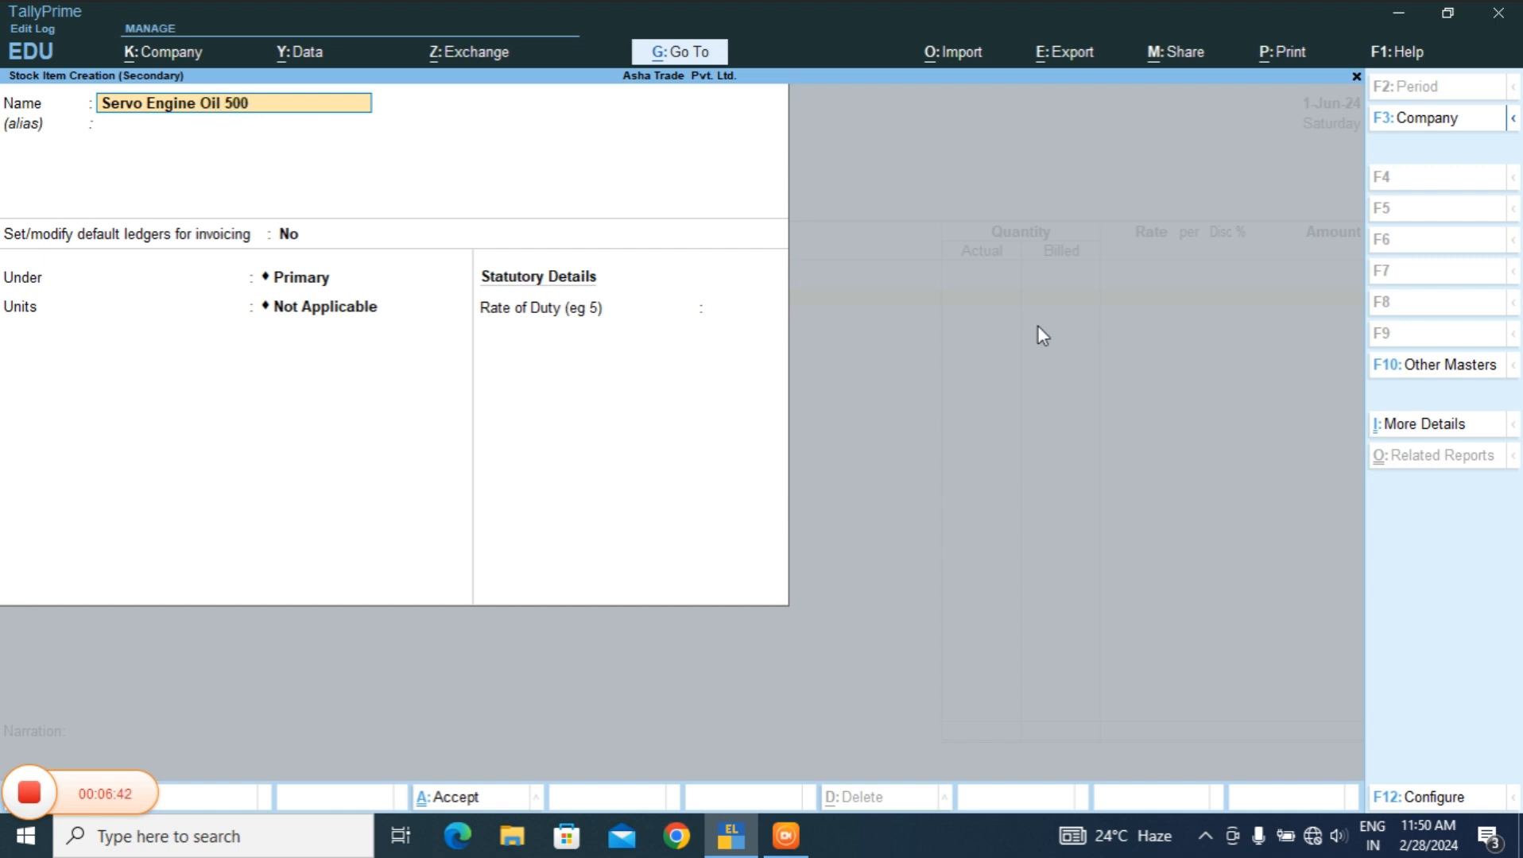
pyautogui.press('BackSpace')
pyautogui.write('Ml')
pyautogui.press('Return')
pyautogui.press('Return')
pyautogui.press('Return')
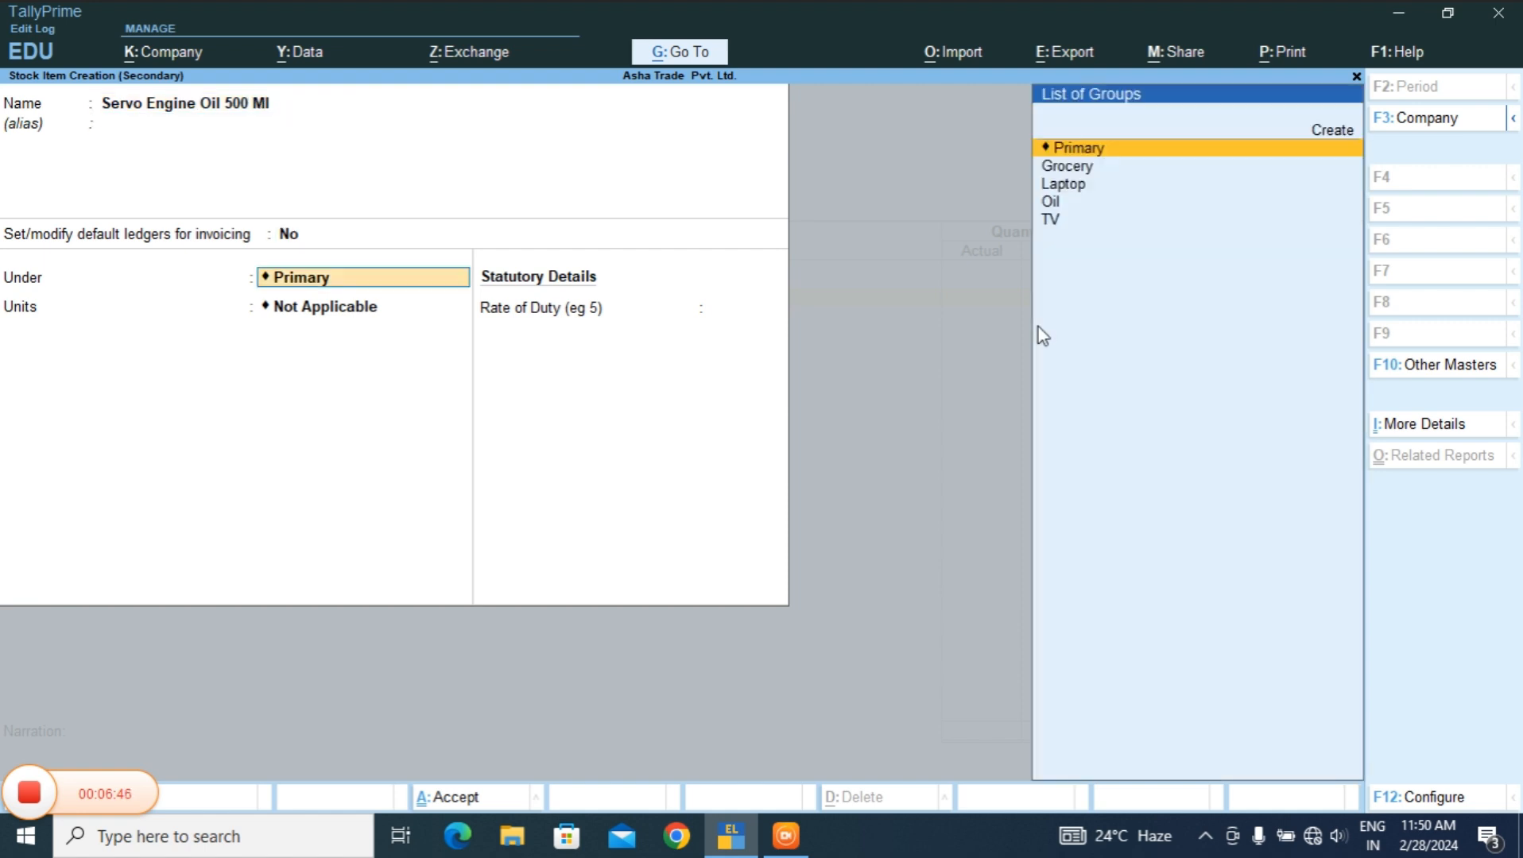
# - Put the item under Oil with unit Pack and alternate unit Cart. at 1 Cart. = 20 Pack, without batches, and save it
pyautogui.press('Down')
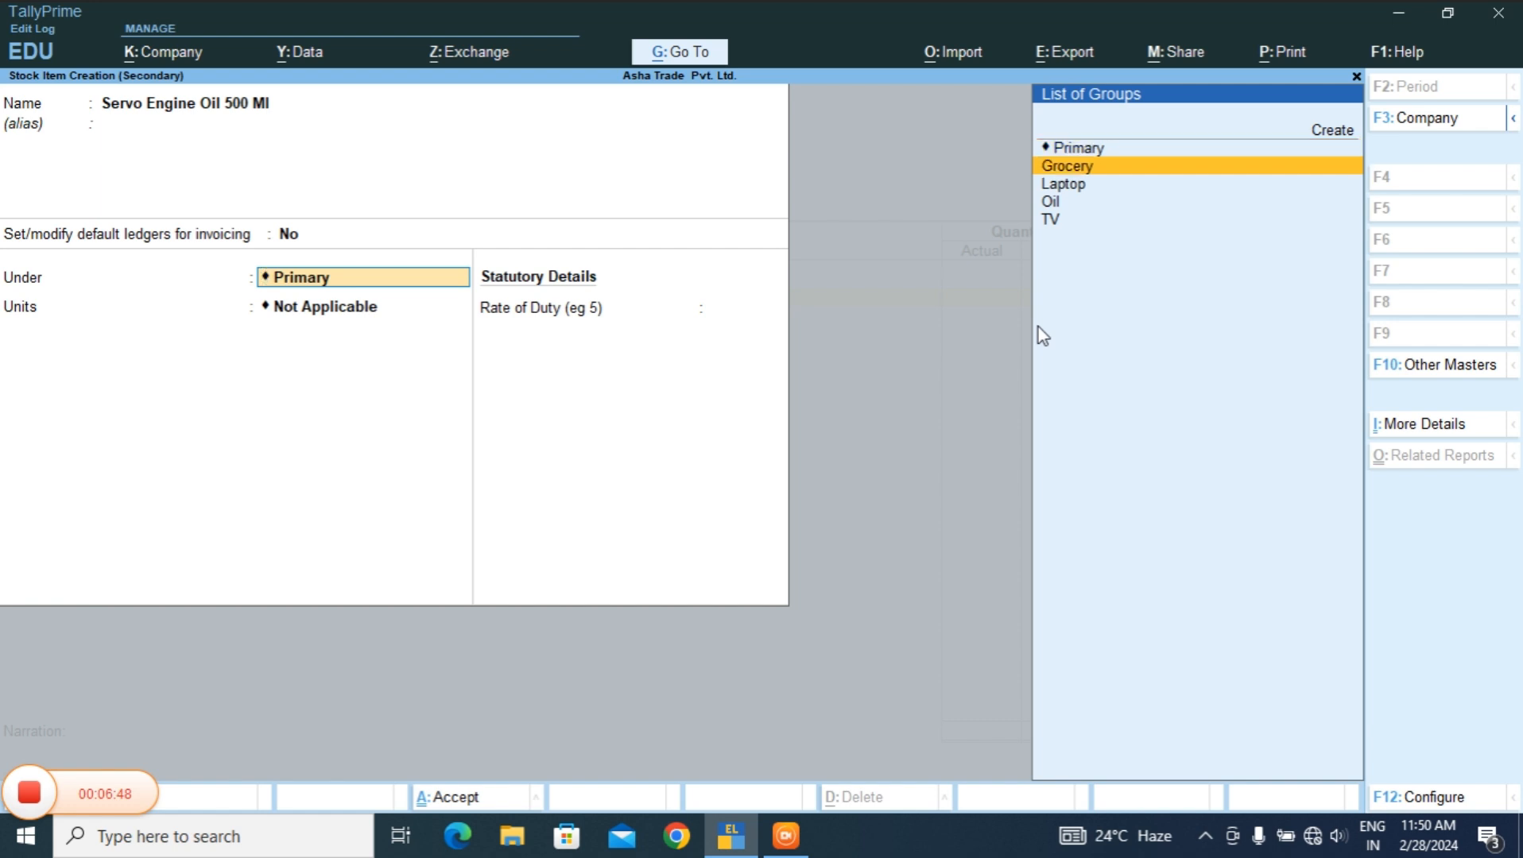
pyautogui.press('Down')
pyautogui.press('Down')
pyautogui.press('Return')
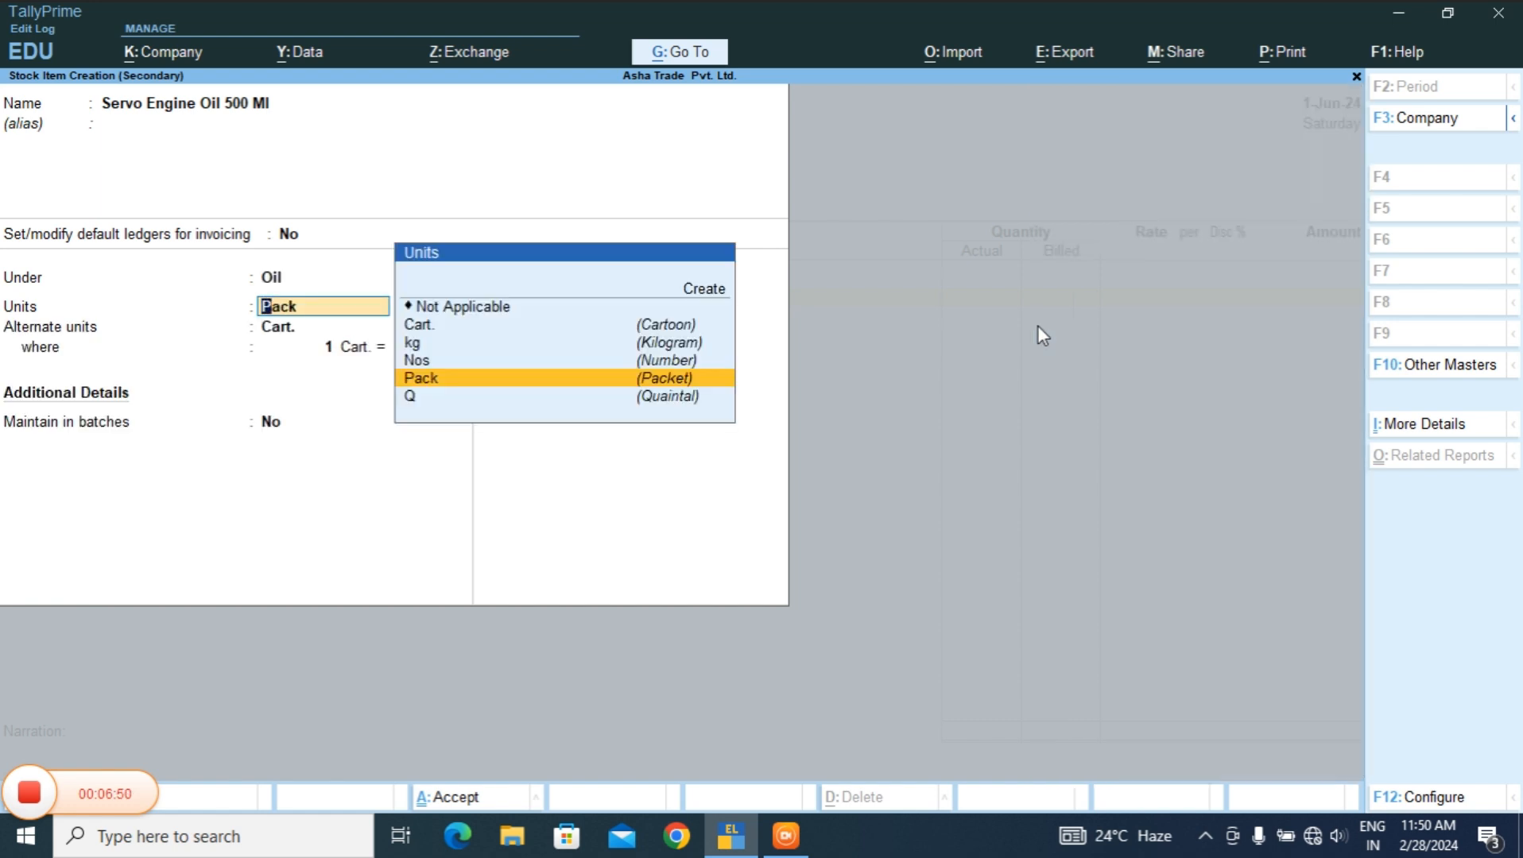
pyautogui.press('Return')
pyautogui.press('Return')
pyautogui.press('Return')
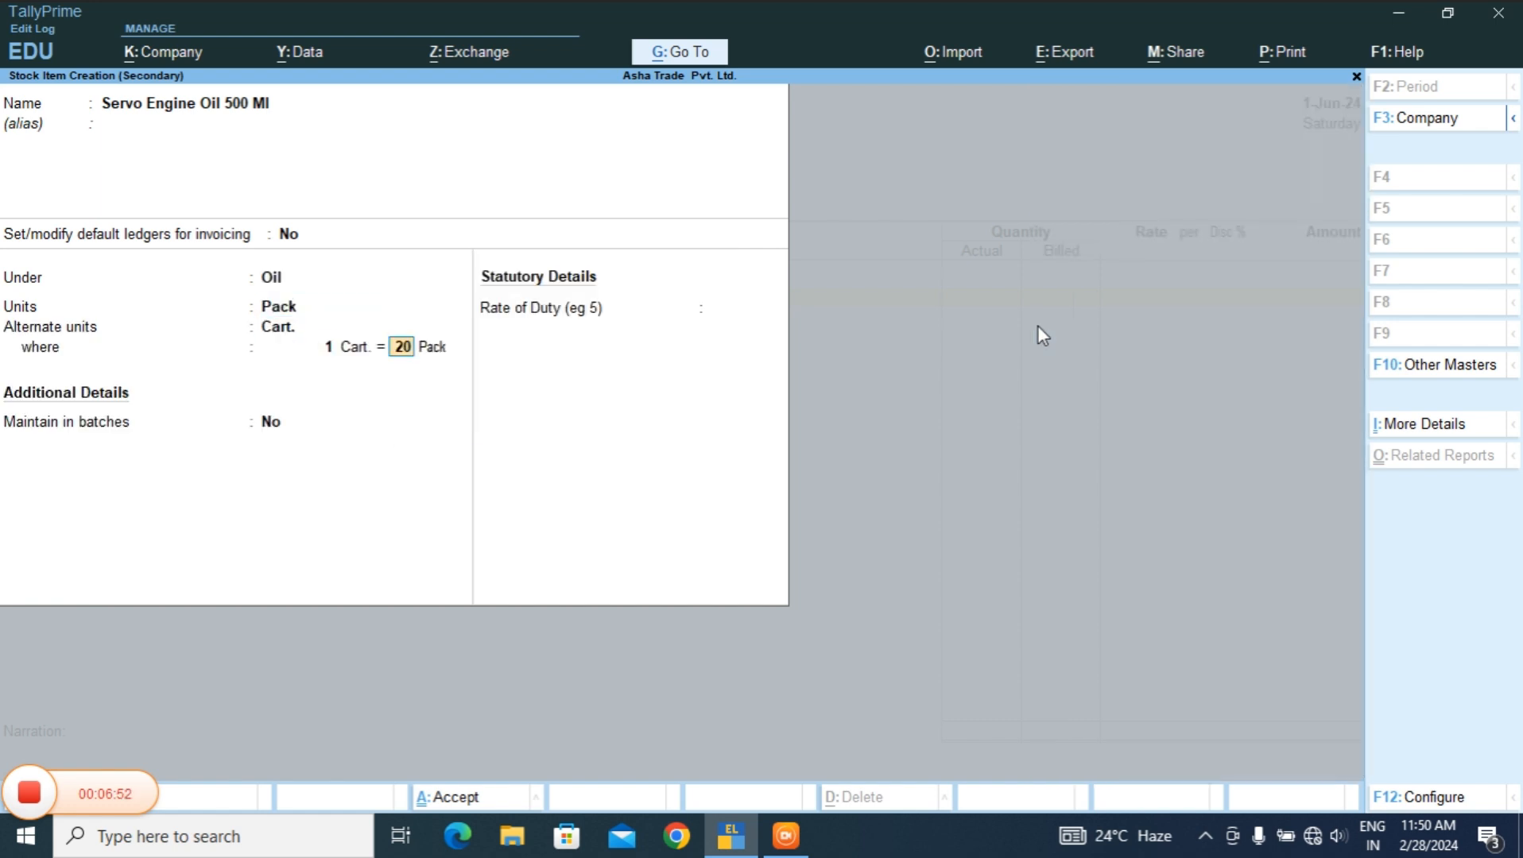
pyautogui.press('Return')
pyautogui.press('Return')
pyautogui.press('Return')
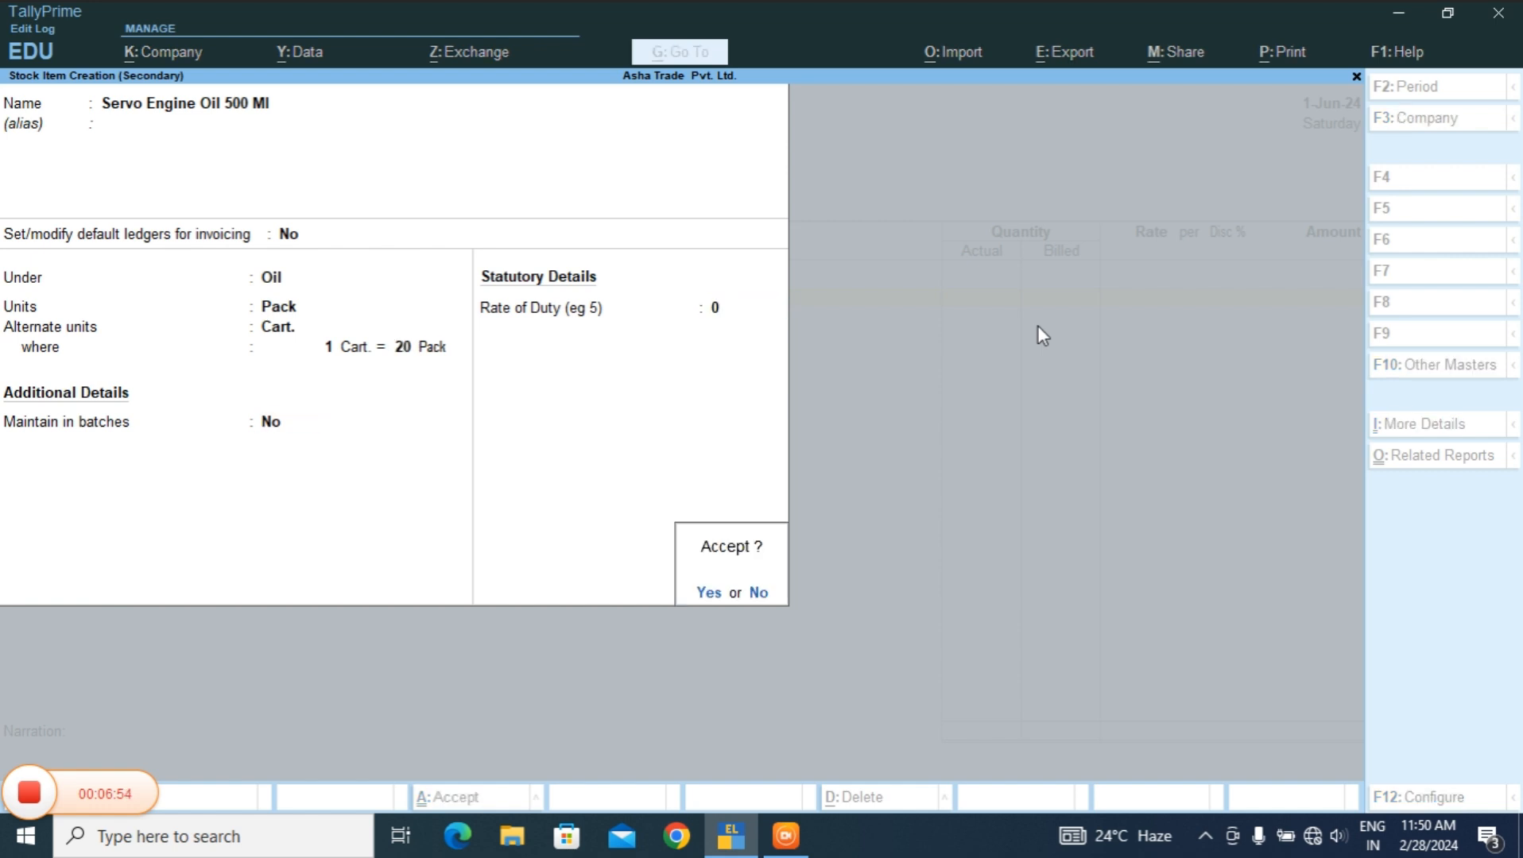
pyautogui.press('Return')
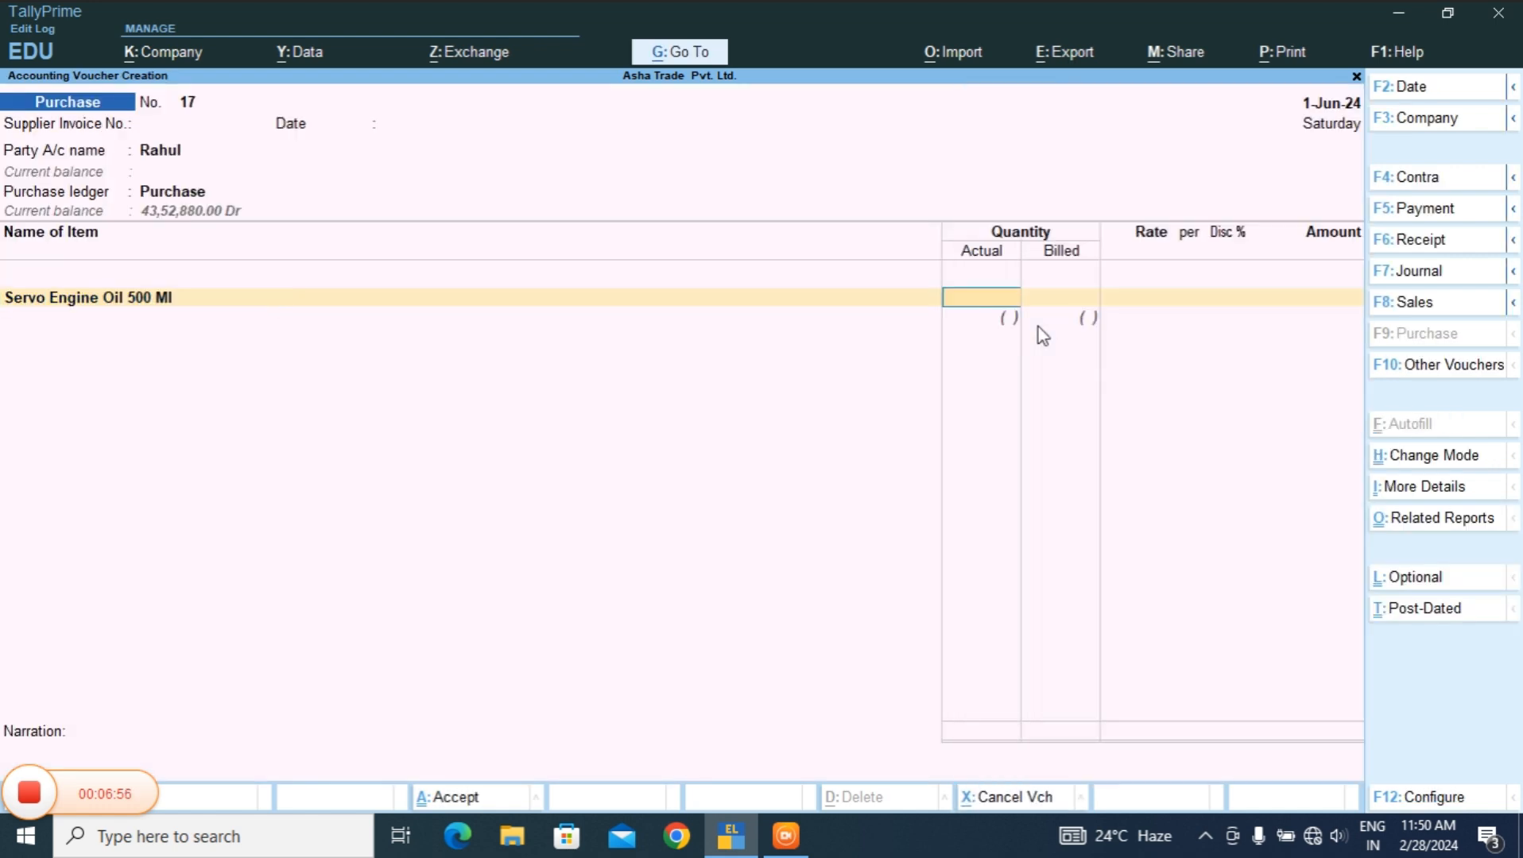
# - Enter 500 Pack of Servo Engine Oil 500 Ml in the purchase voucher at a rate of 100 per Pack
pyautogui.write('500')
pyautogui.press('Return')
pyautogui.press('Return')
pyautogui.write('100')
pyautogui.press('Return')
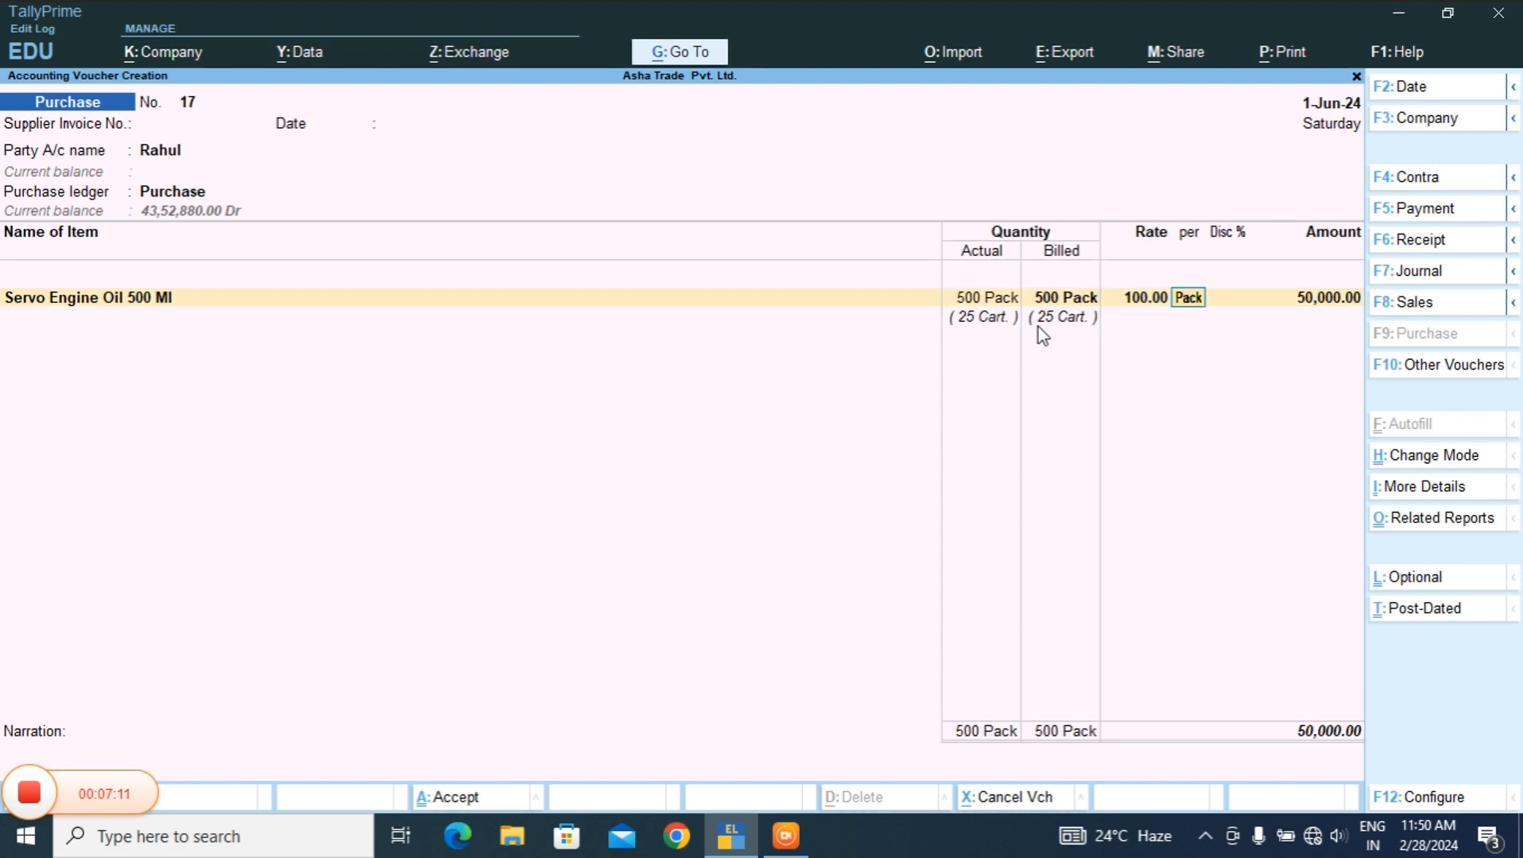
pyautogui.press('Return')
# - Change the purchased oil's rate to 150 per Pack and complete the item line
pyautogui.press('BackSpace')
pyautogui.press('BackSpace')
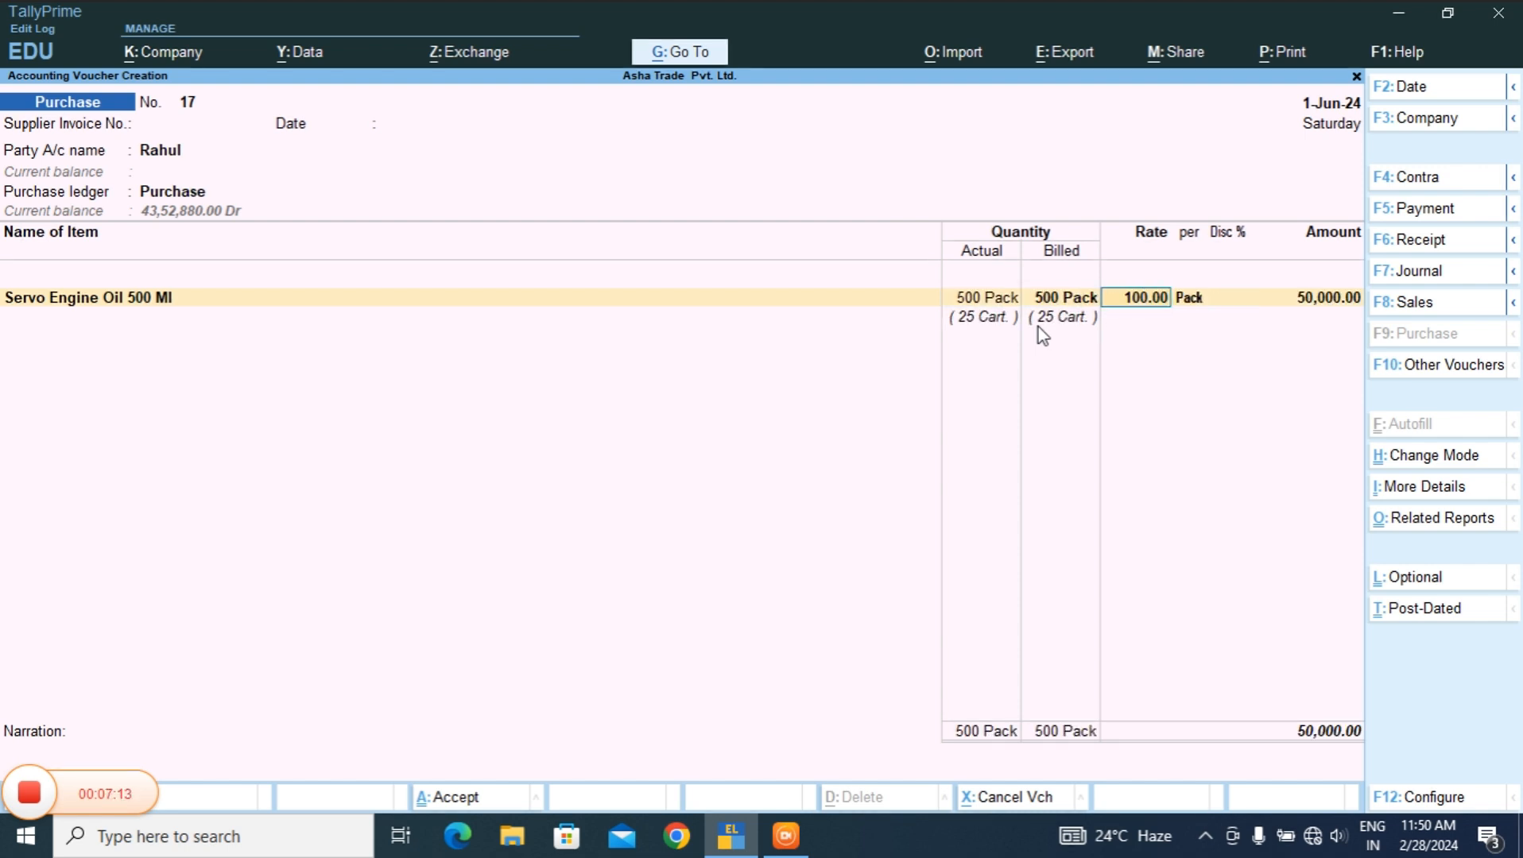
pyautogui.write('150')
pyautogui.press('Return')
pyautogui.press('Return')
pyautogui.press('Return')
pyautogui.press('Return')
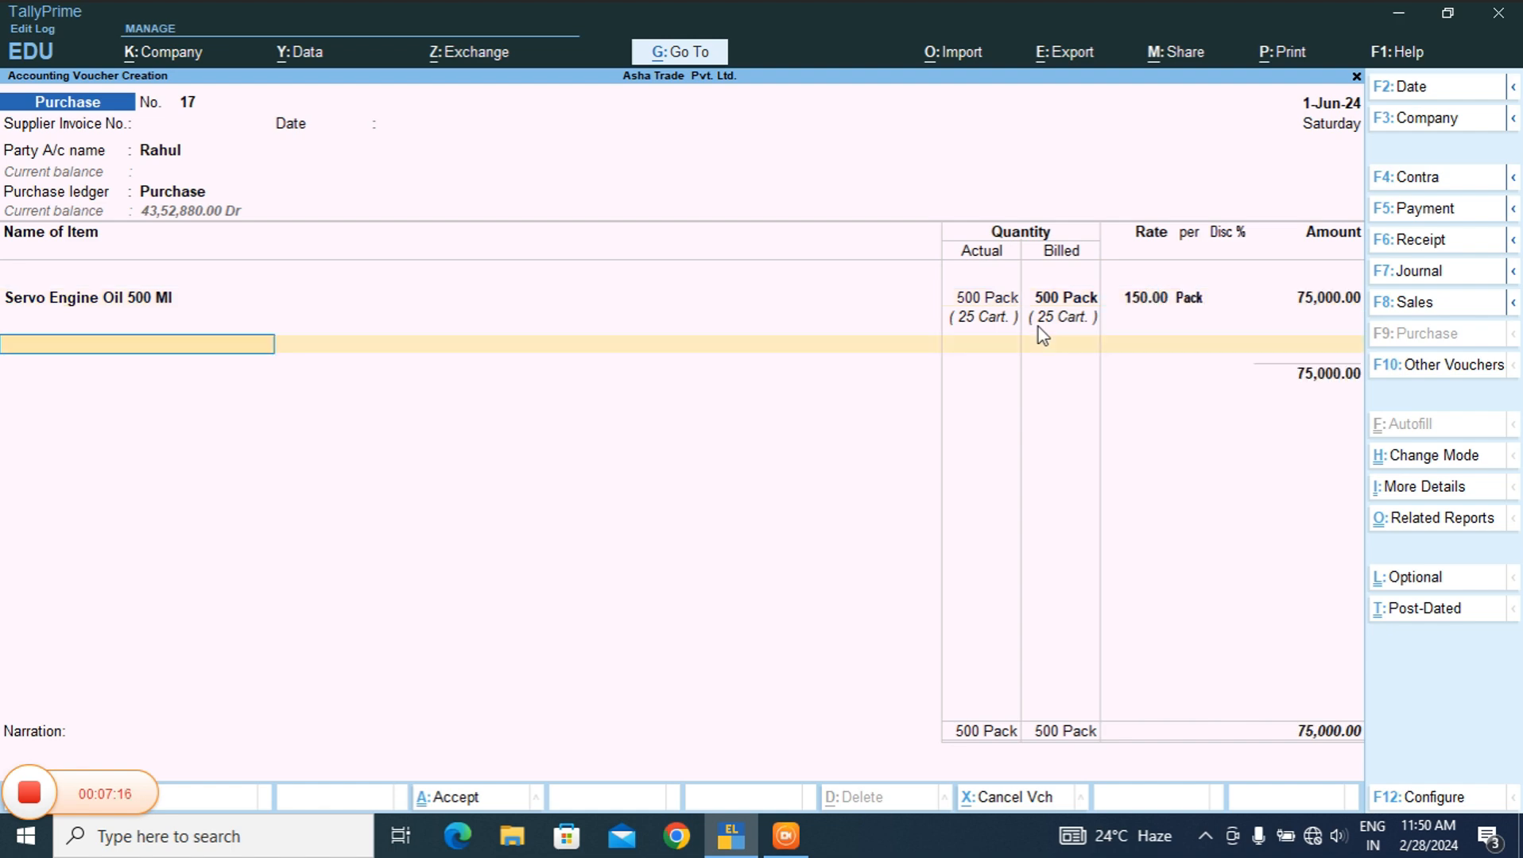
# - Add a new bill reference based on the supplier's name with suffix -1, leave the narration empty, and save the purchase voucher
pyautogui.press('Return')
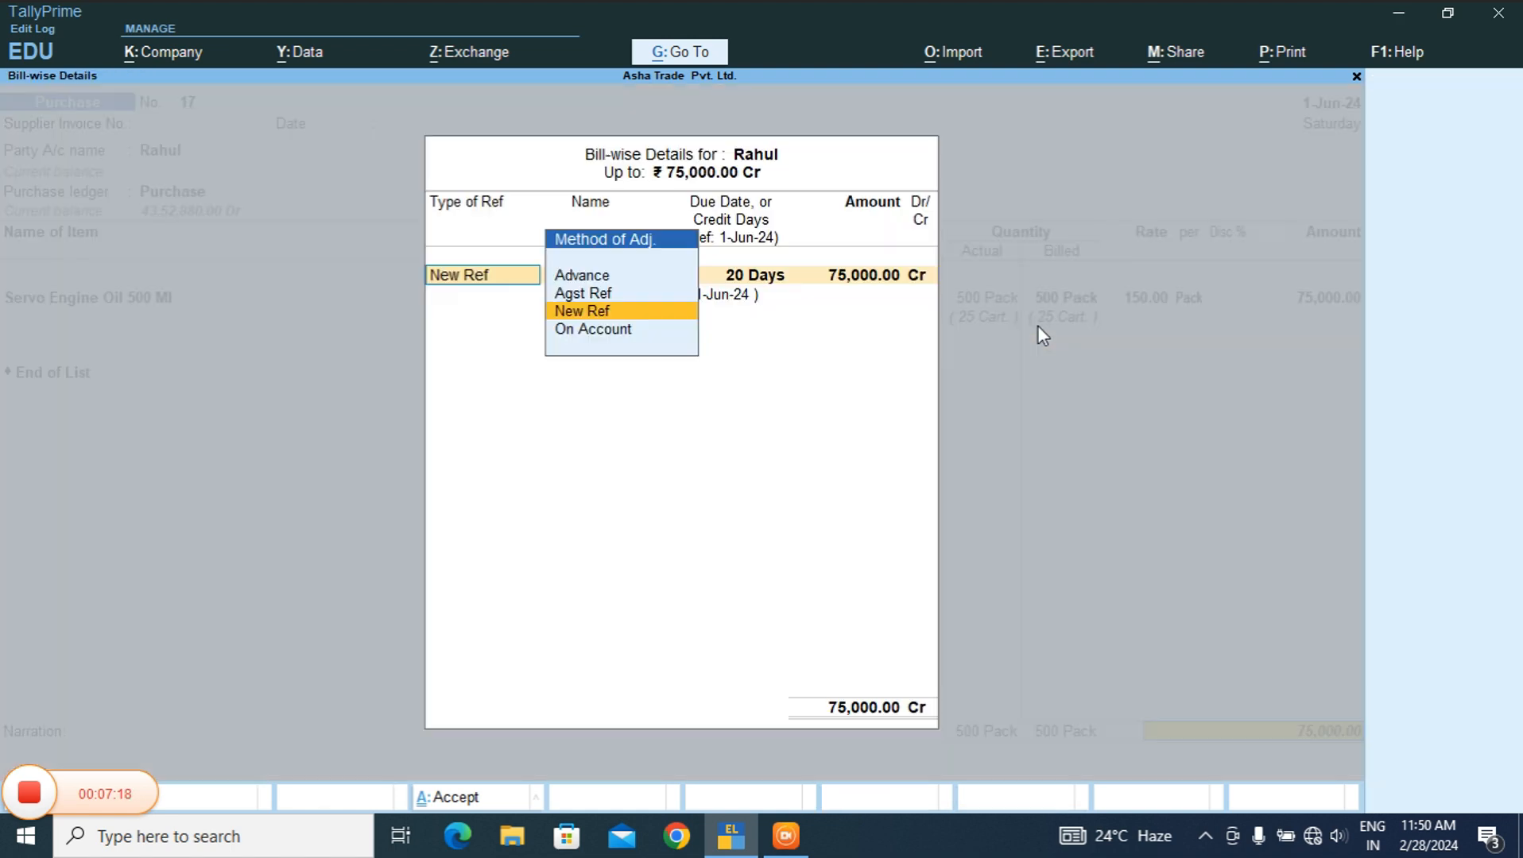
pyautogui.press('Return')
pyautogui.write('Ra')
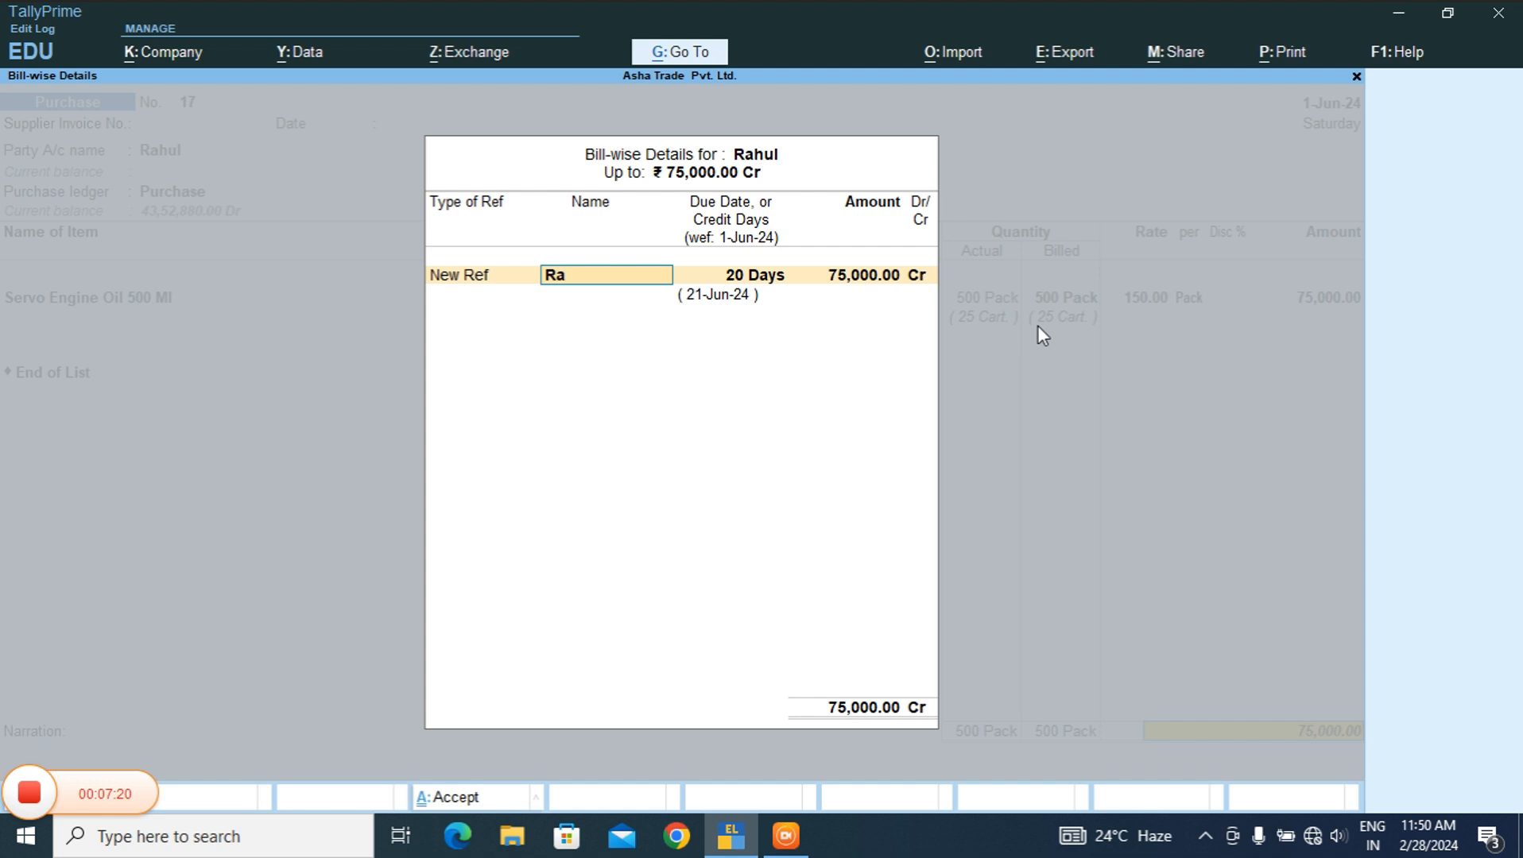
pyautogui.write('hu-1')
pyautogui.press('Return')
pyautogui.press('Return')
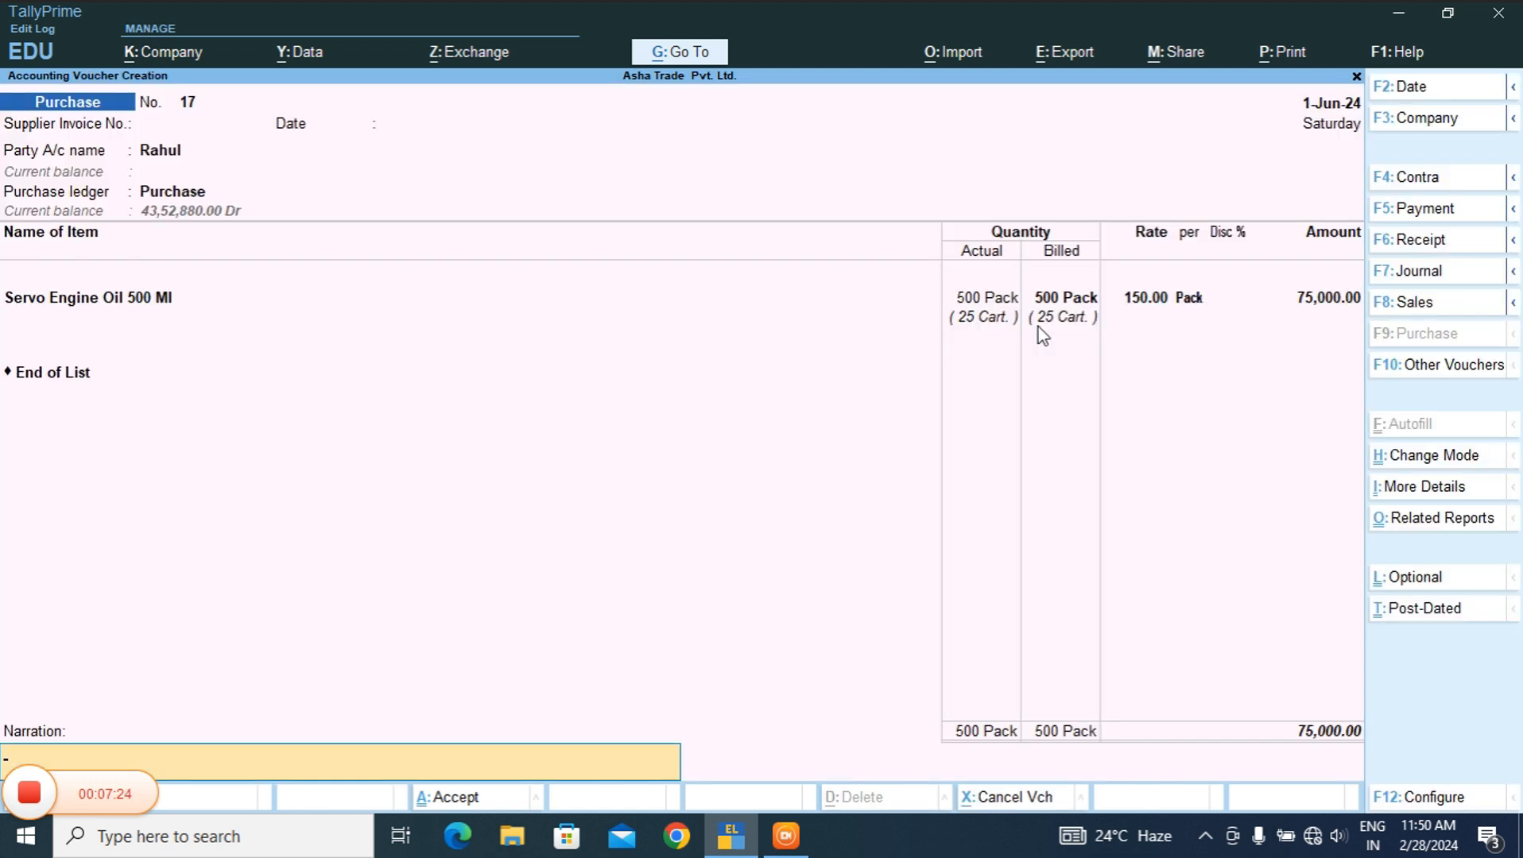
pyautogui.press('Return')
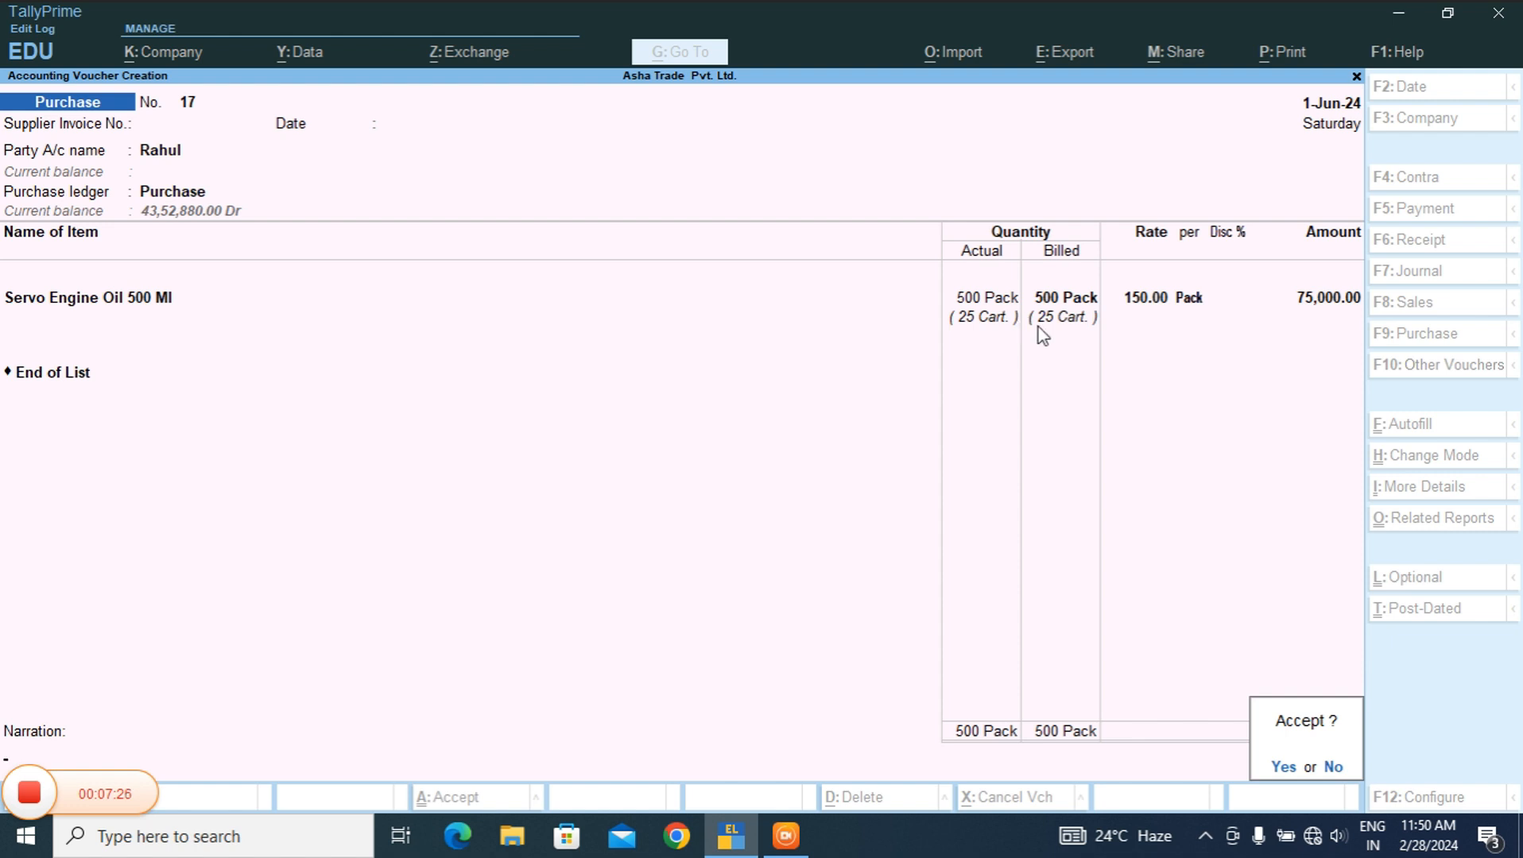
pyautogui.press('Return')
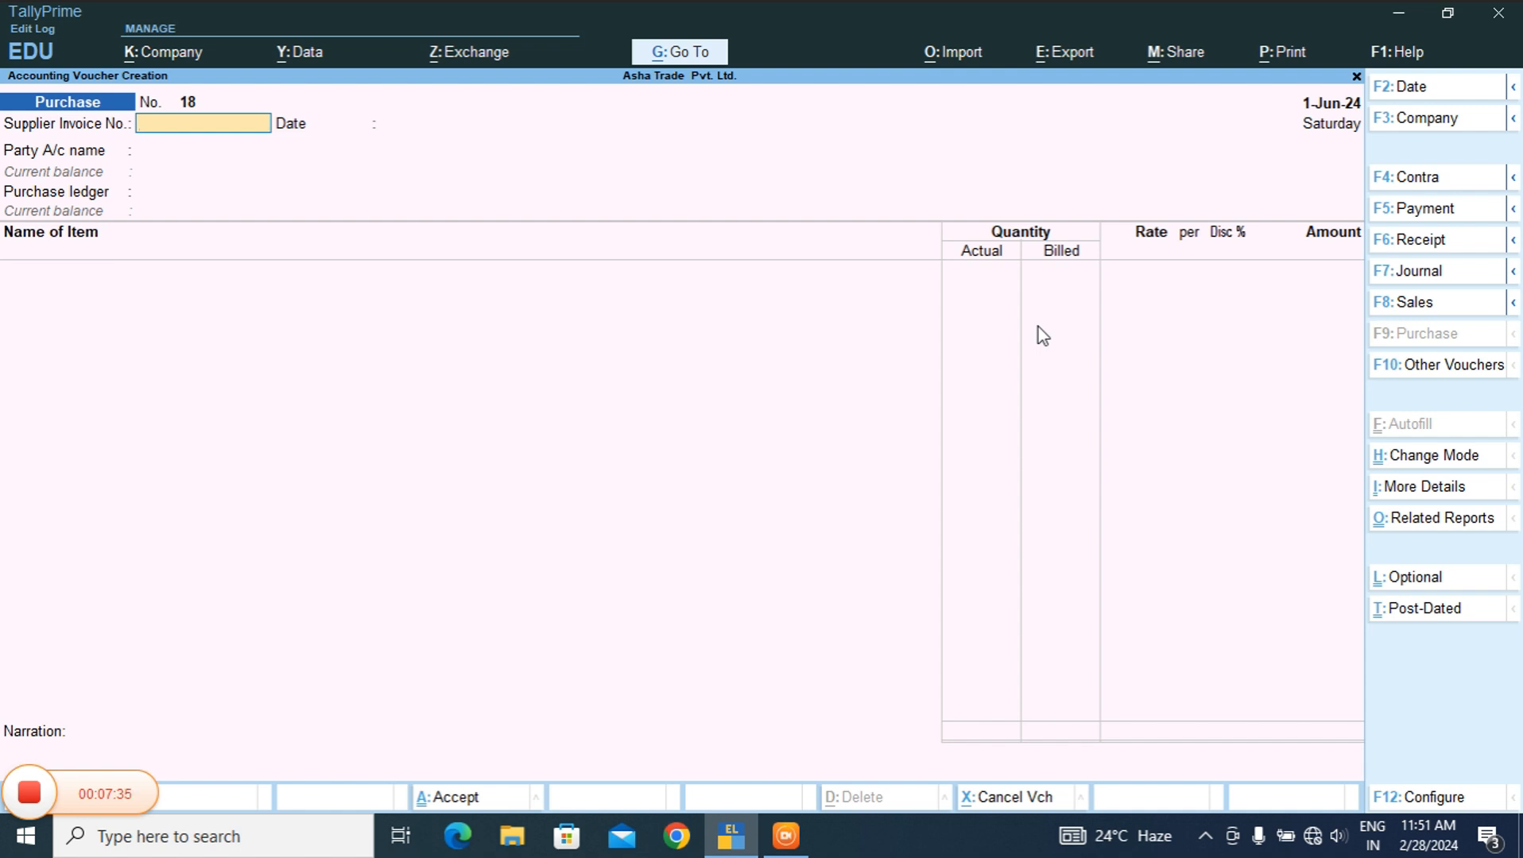
# - Examine the saved purchase voucher's enlarged print preview, including its quantity and alternate quantity columns, and close it without printing
pyautogui.press('pageup')
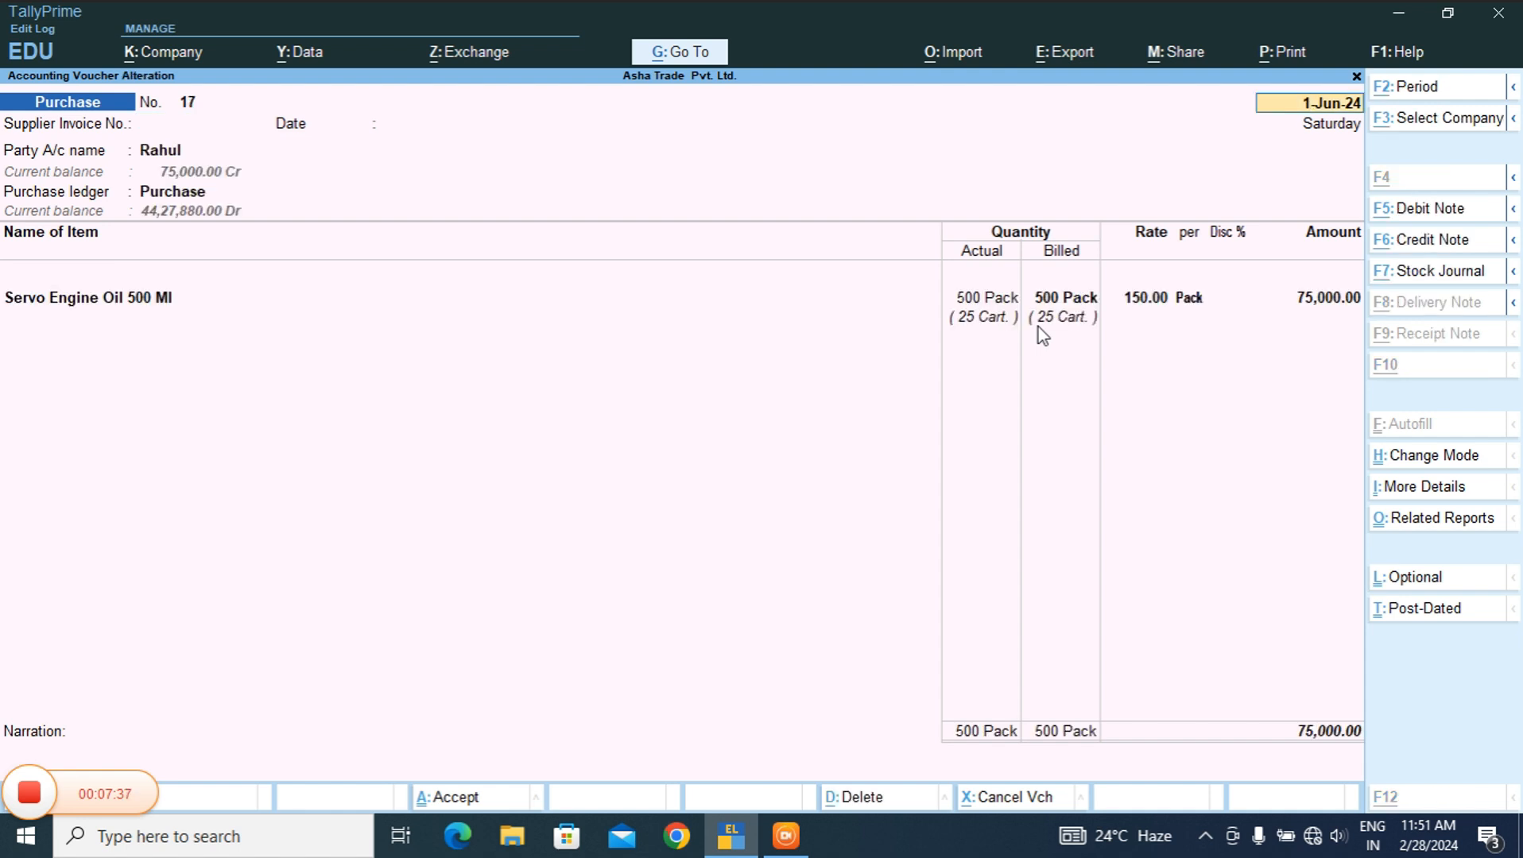
pyautogui.hotkey('alt', 'p')
pyautogui.press('Return')
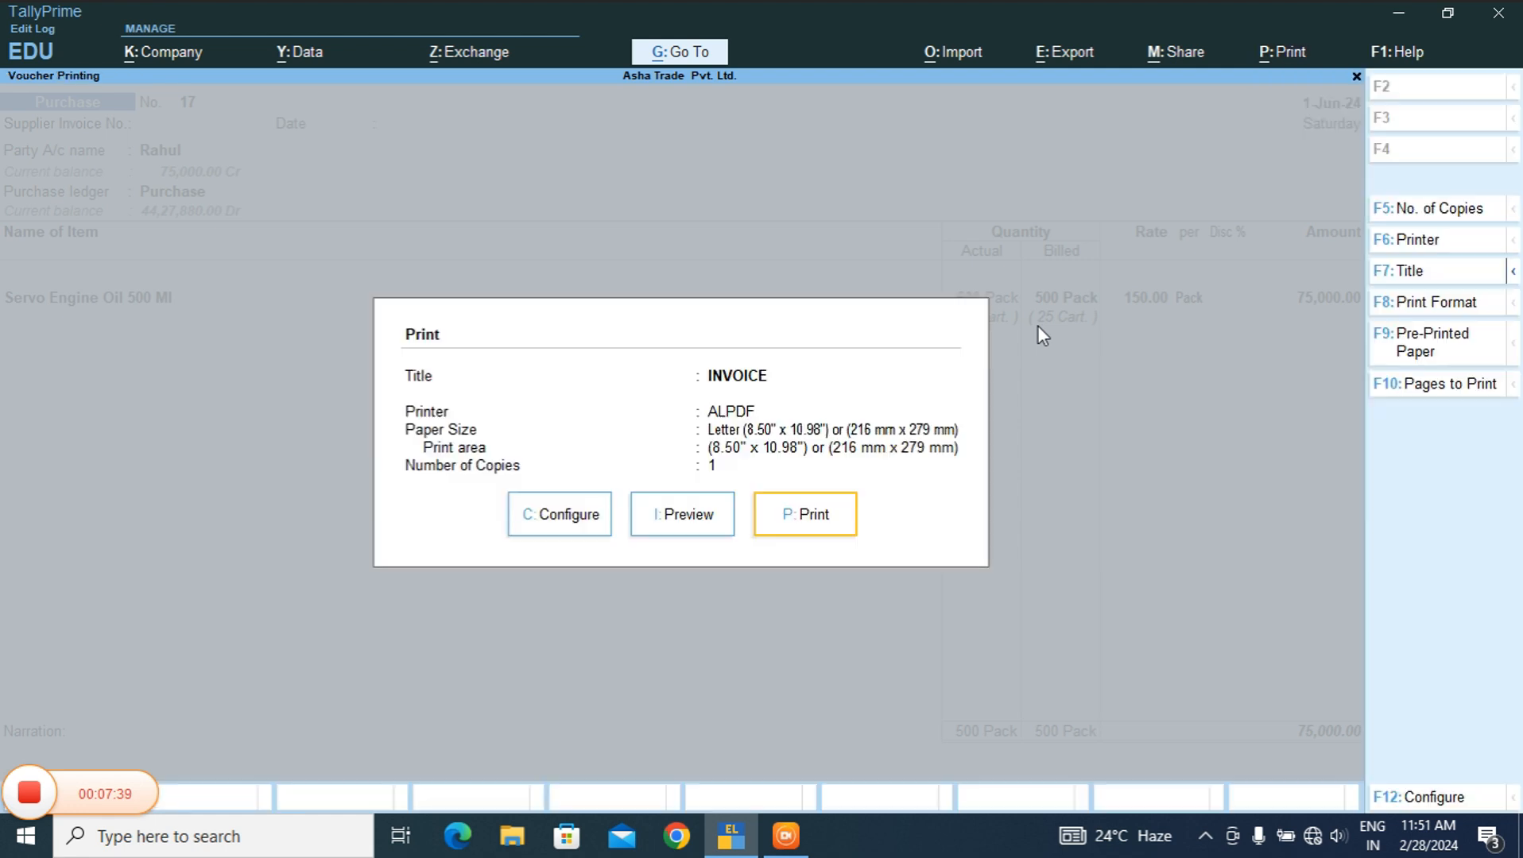
pyautogui.click(703, 518)
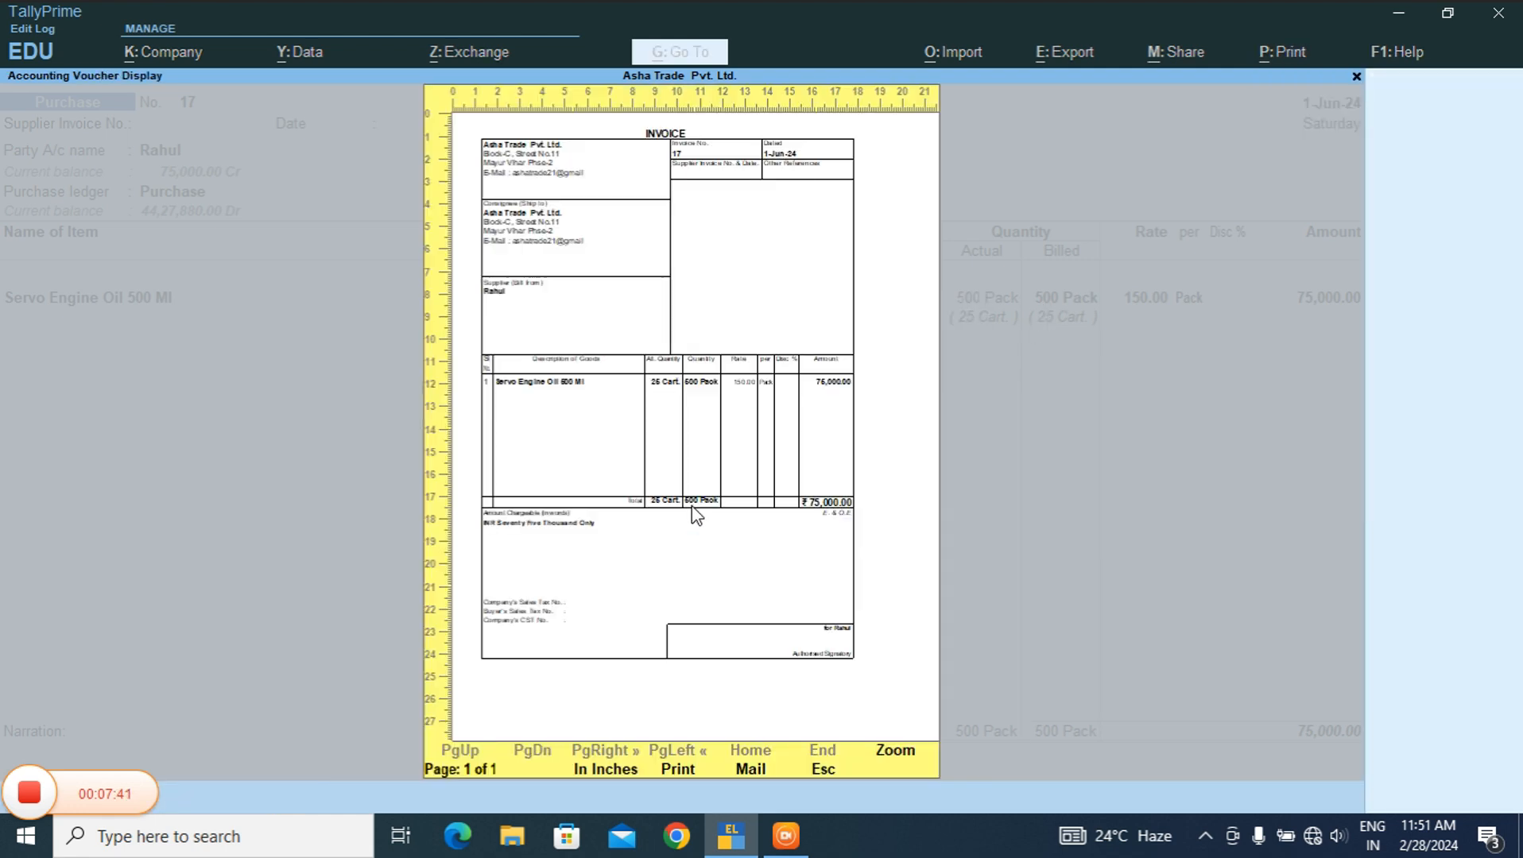
pyautogui.click(676, 437)
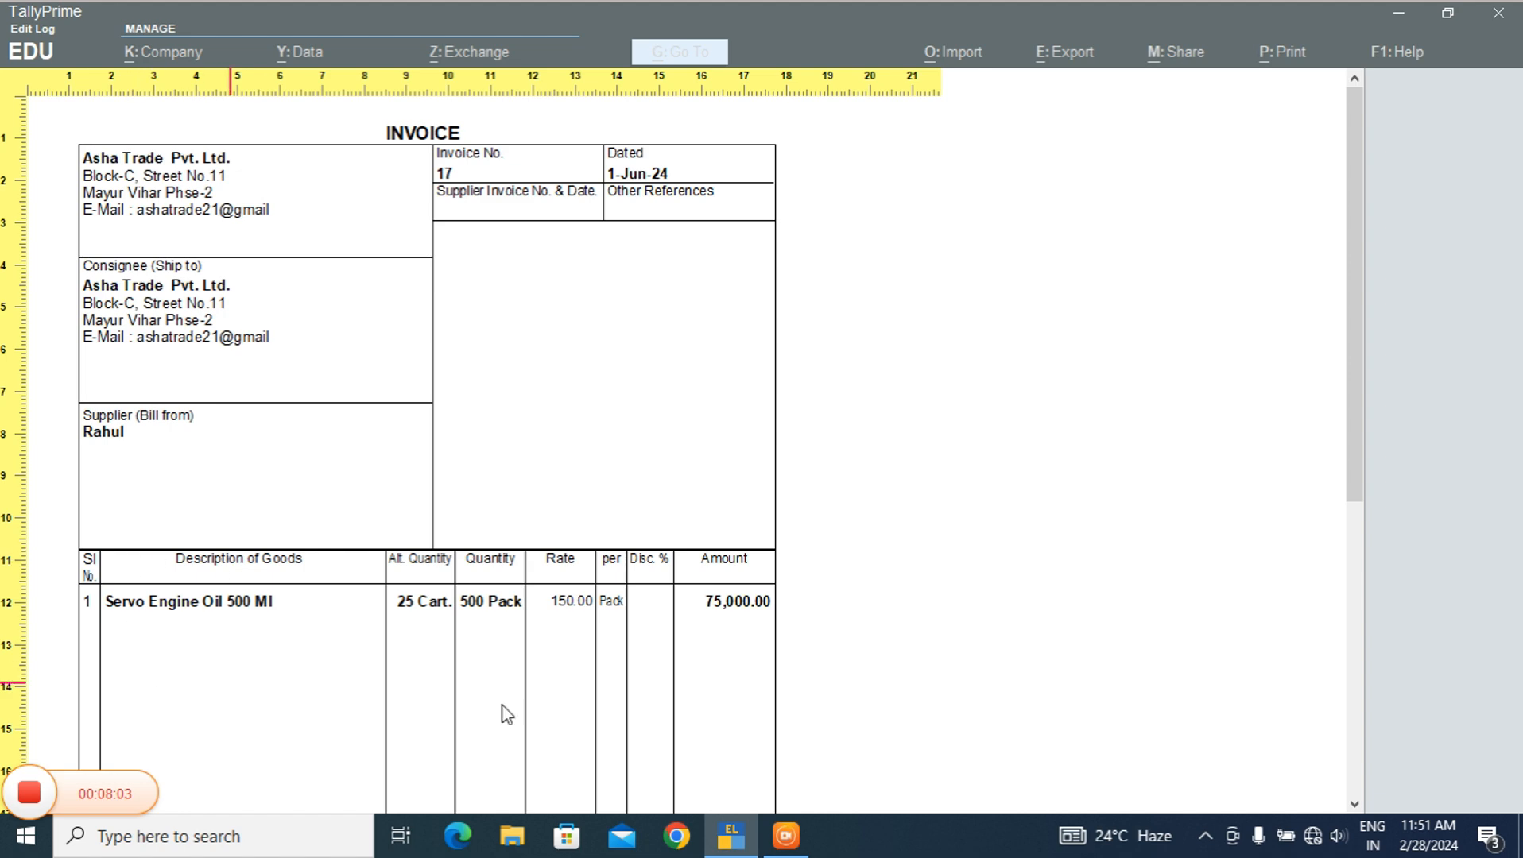
pyautogui.click(822, 759)
pyautogui.press('Escape')
pyautogui.press('Escape')
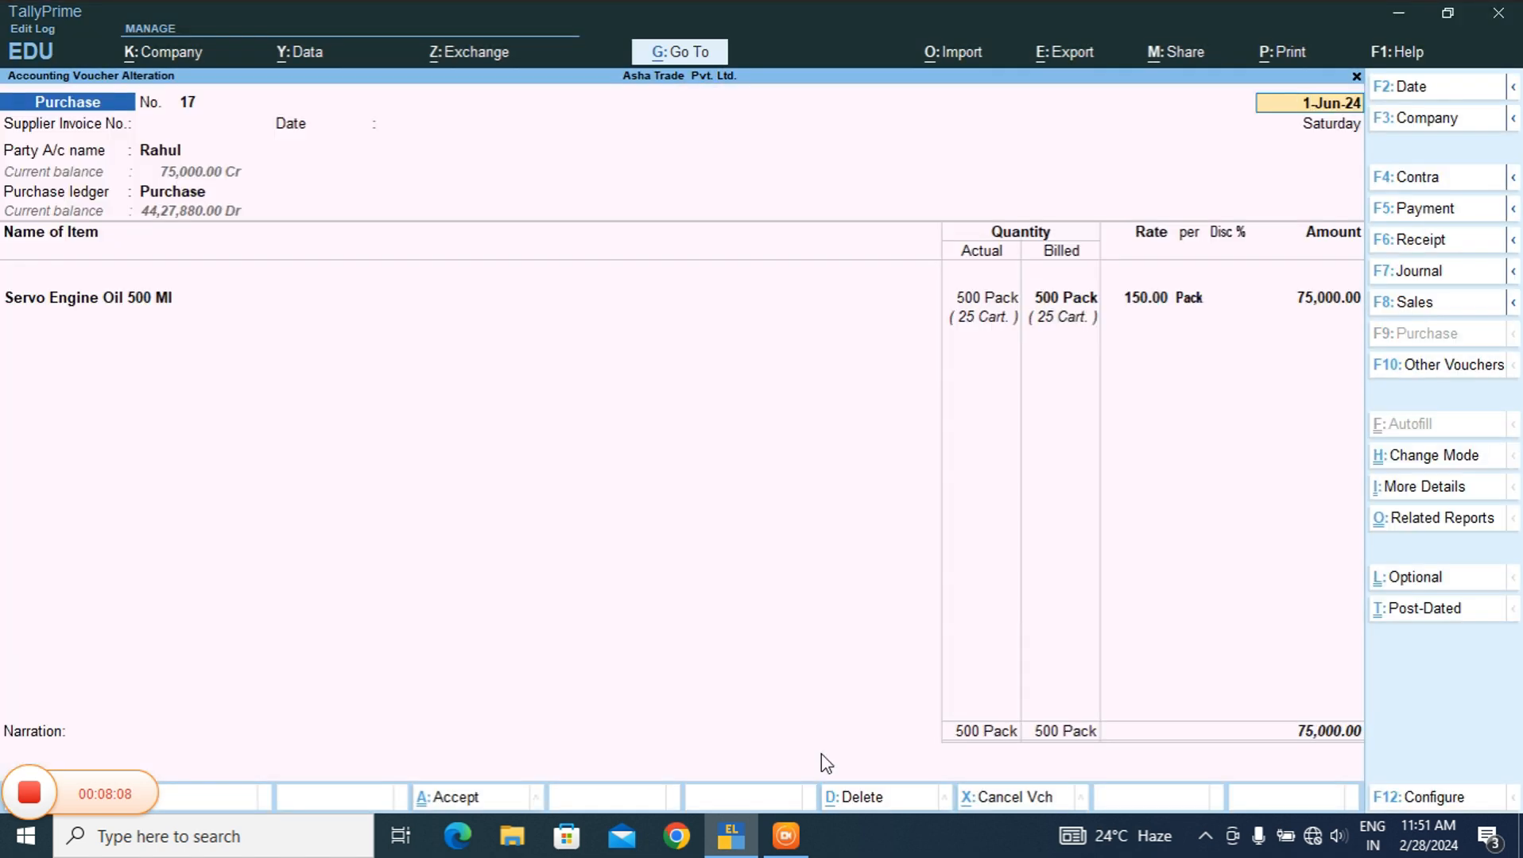
pyautogui.press('Escape')
# - Start a sales voucher for Customer A with blank dispatch details, accepted party details and sales ledger Sale
pyautogui.press('F8')
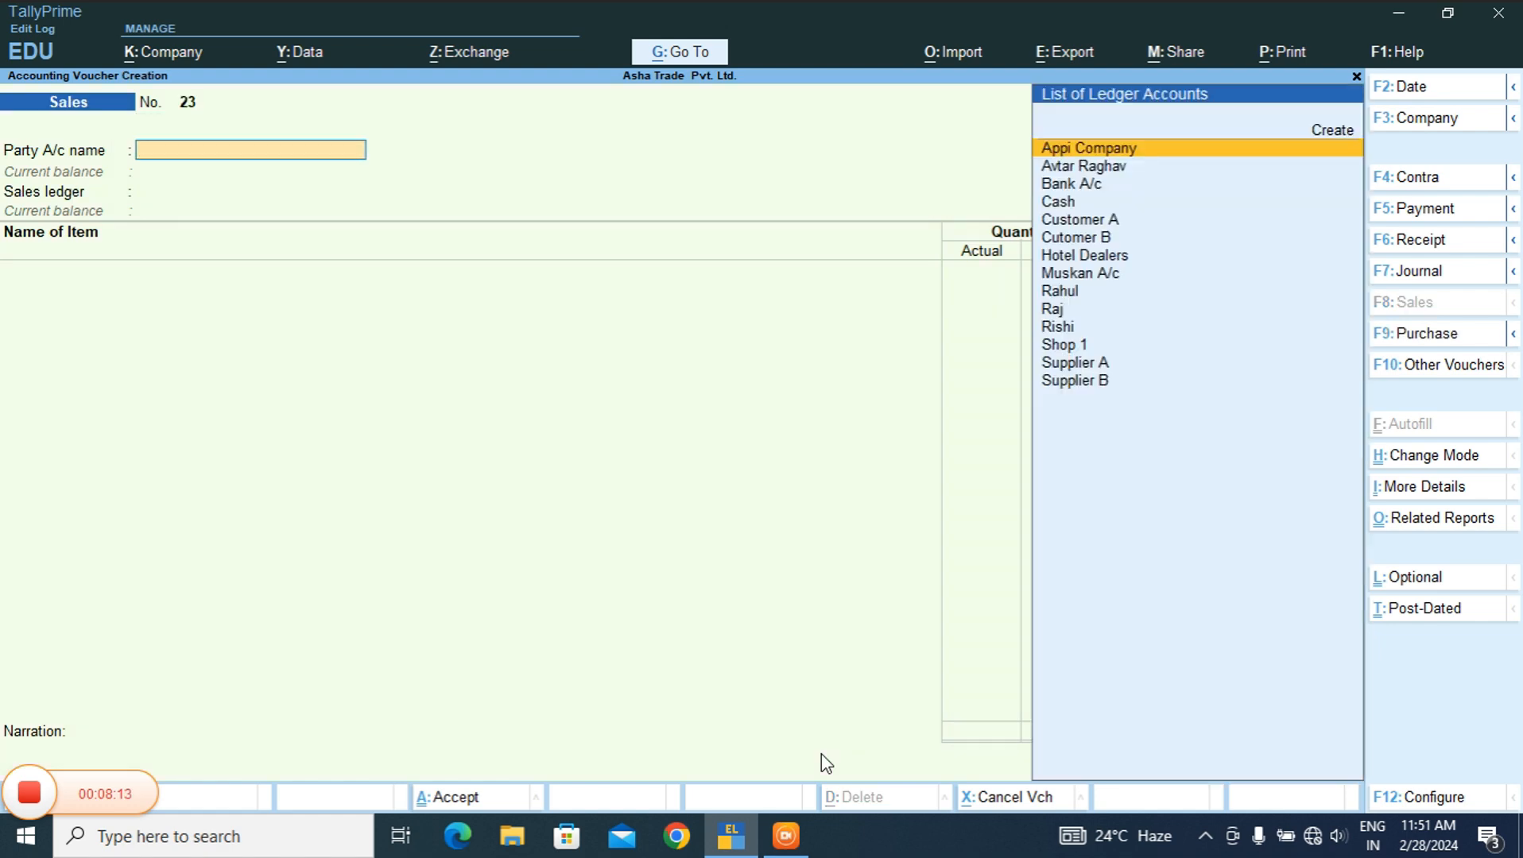
pyautogui.write('Cu')
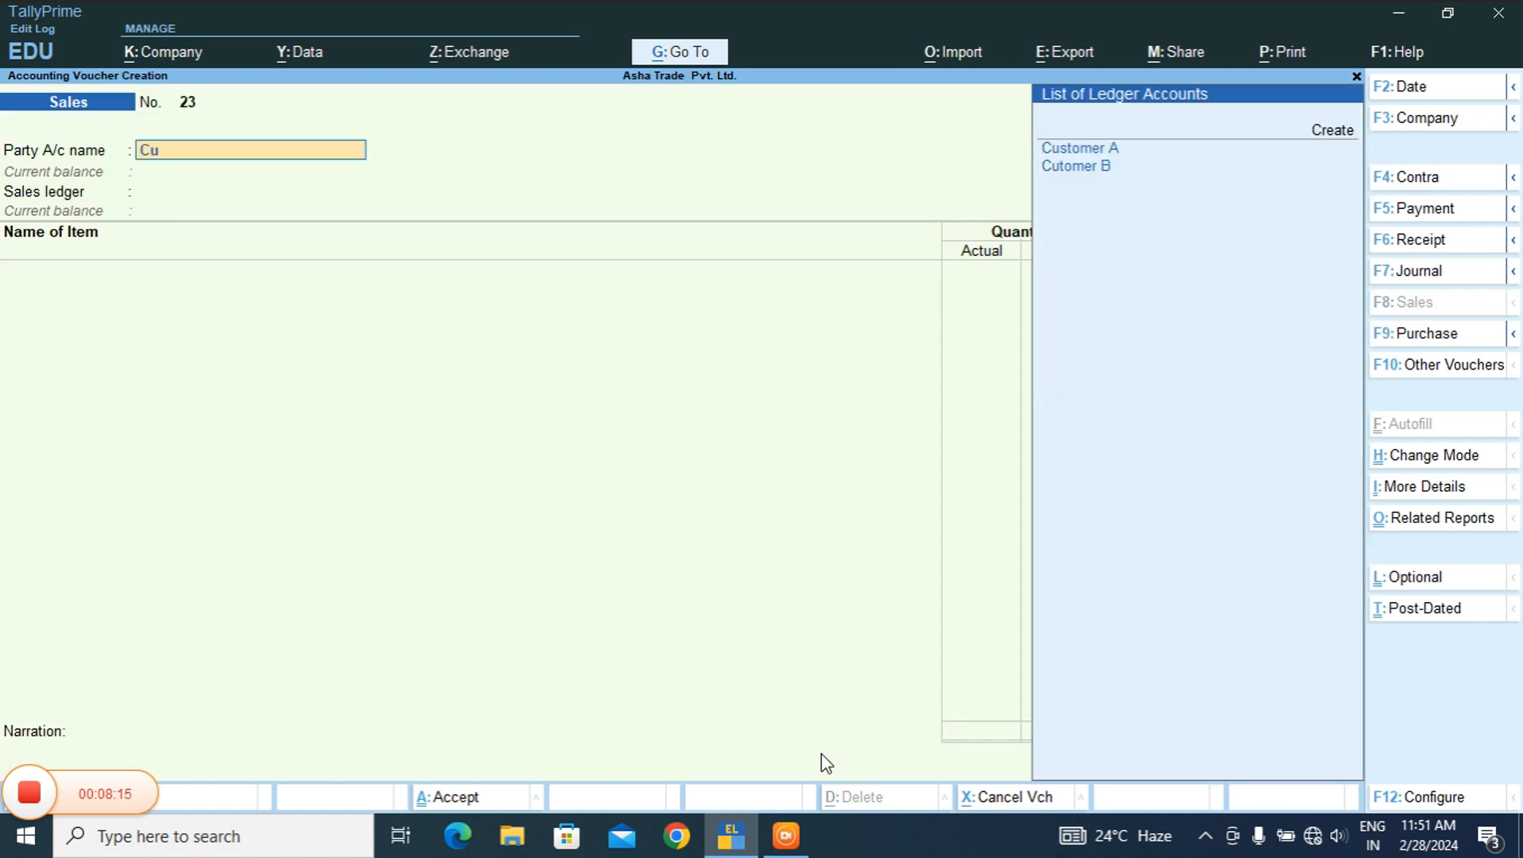
pyautogui.press('Return')
pyautogui.press('Return')
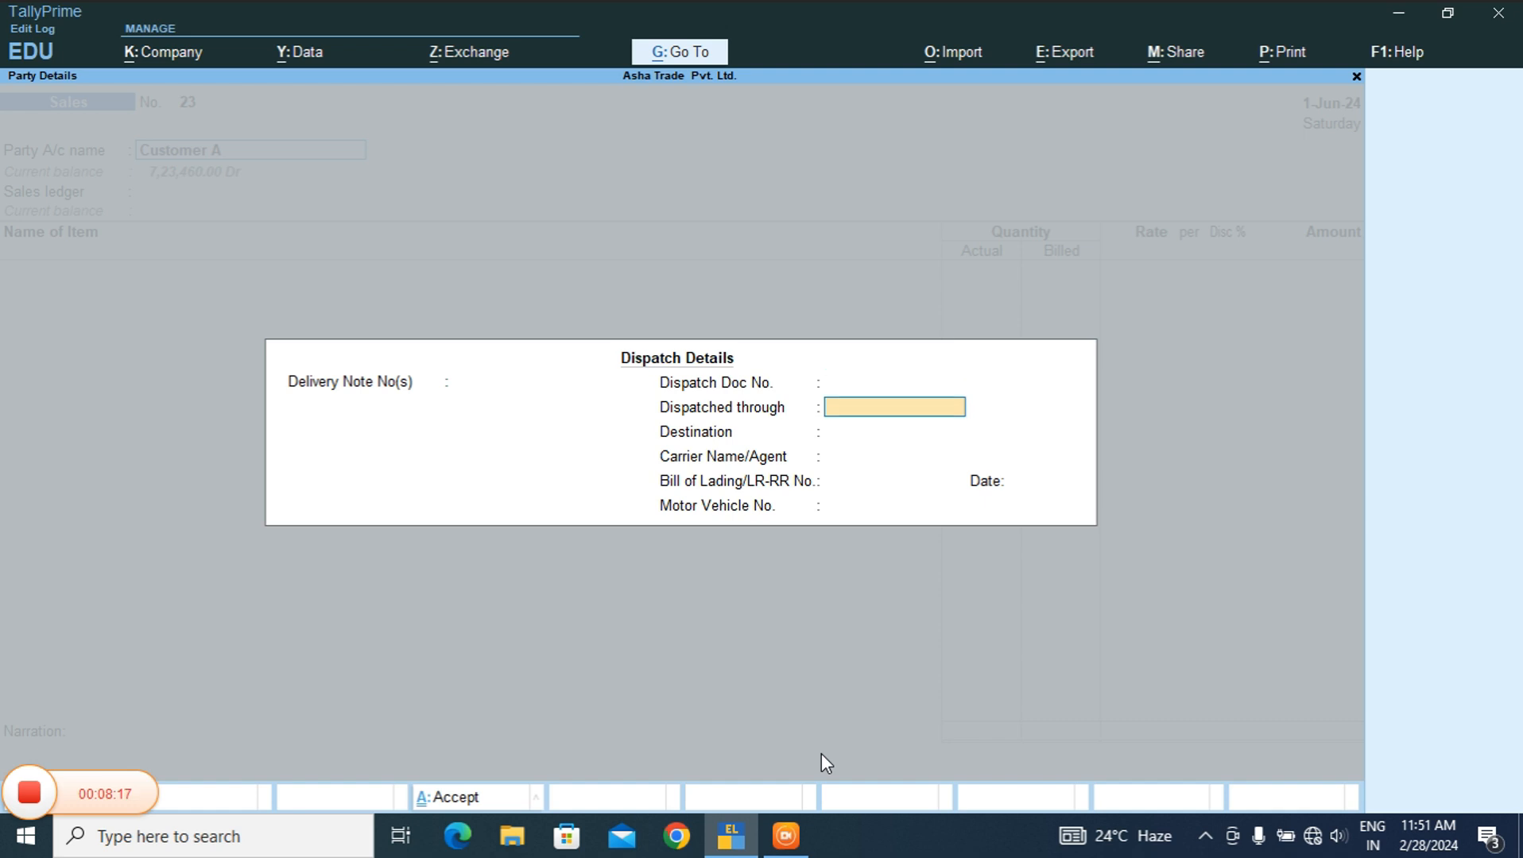
pyautogui.hotkey('ctrl', 'a')
pyautogui.hotkey('ctrl', 'a')
pyautogui.press('Return')
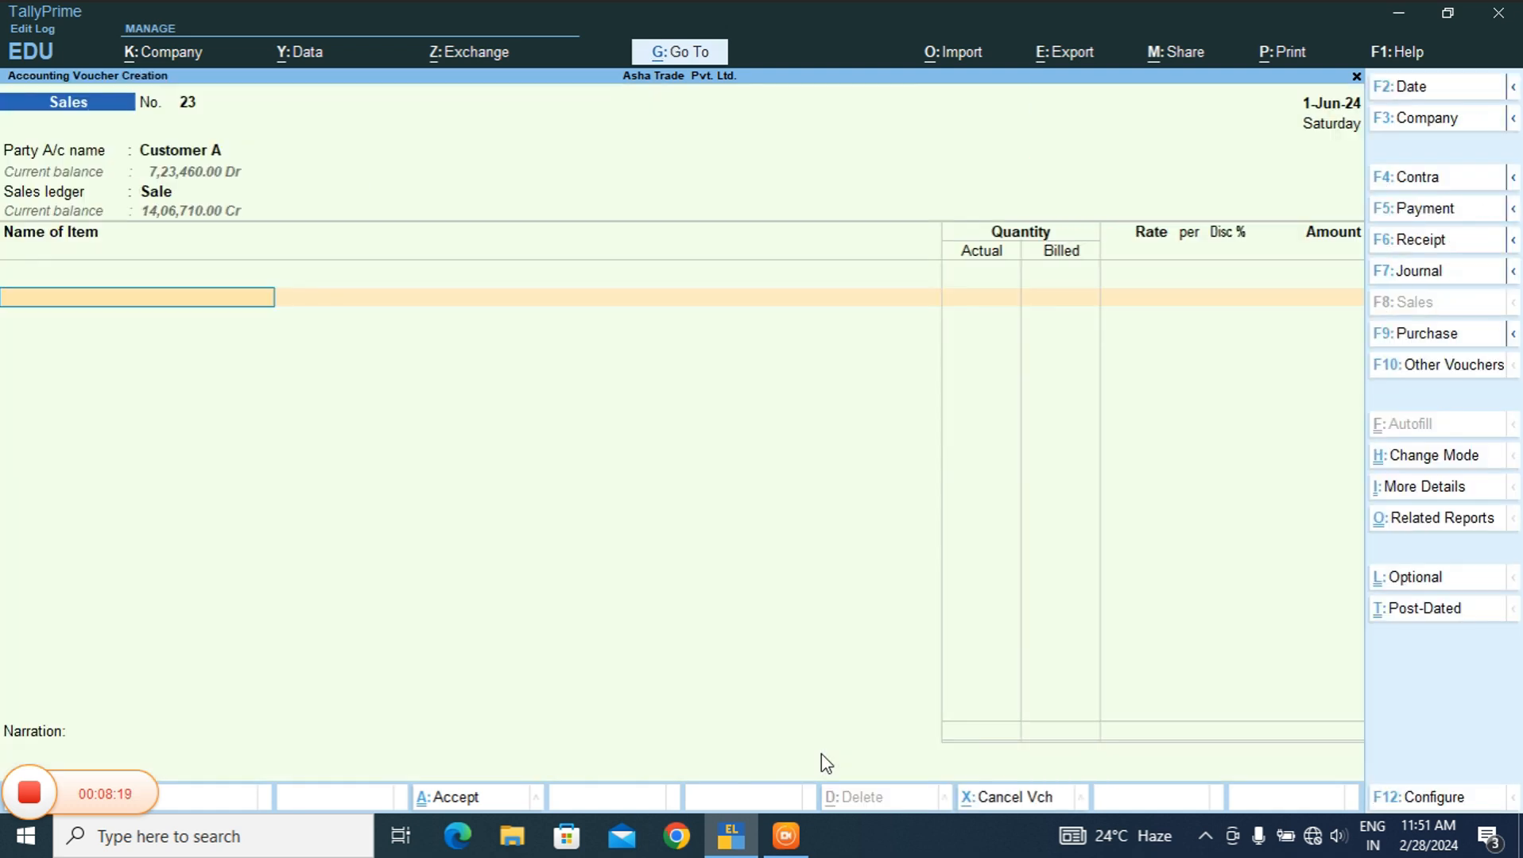
# - Add Servo Engine Oil 500 Ml to the sales voucher with actual and billed quantities of 50 Pack
pyautogui.write('Se')
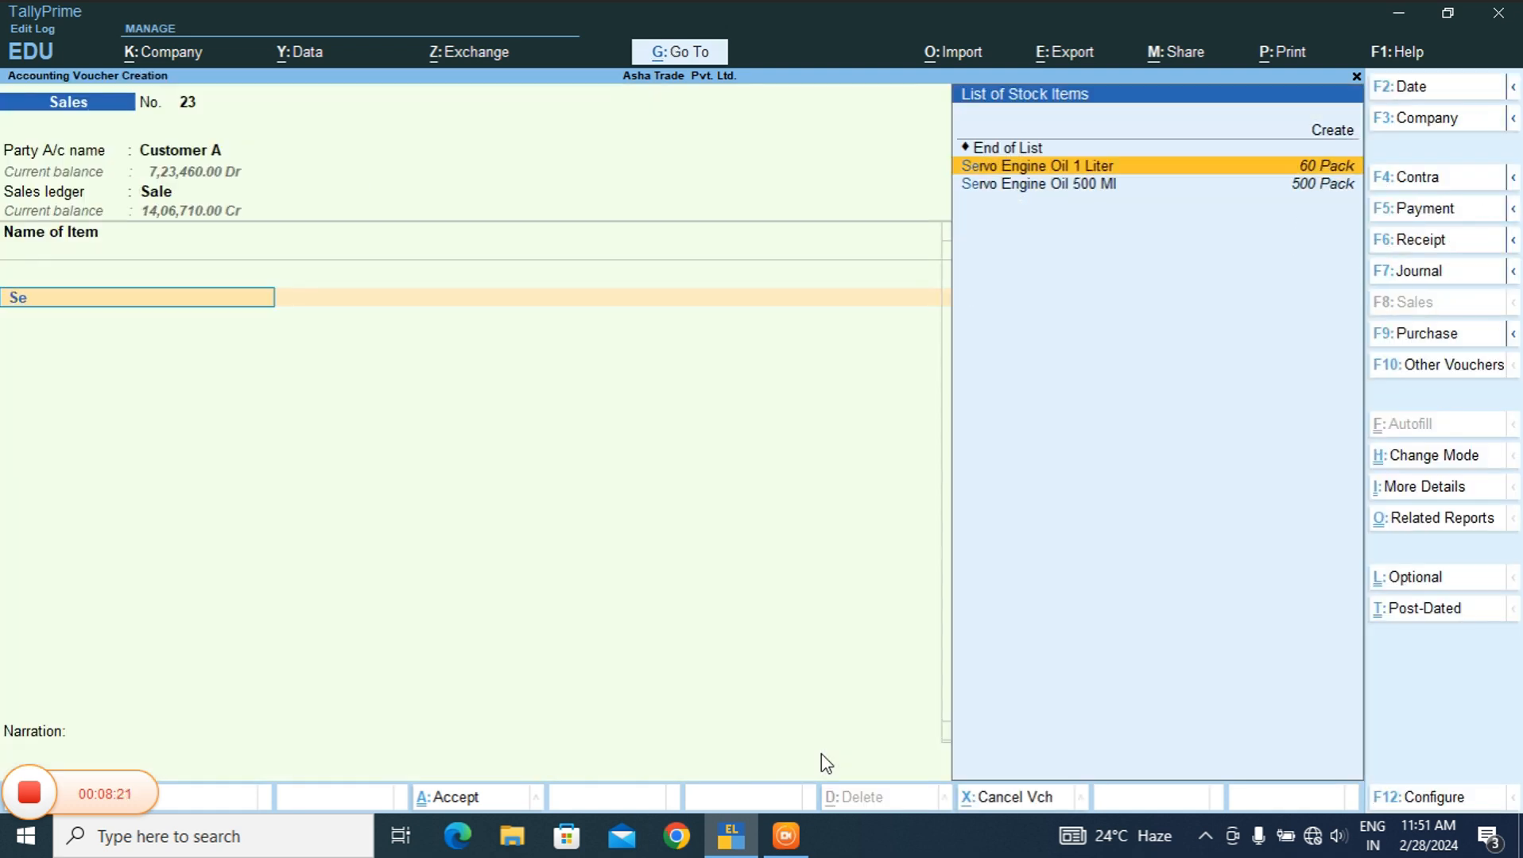
pyautogui.press('Down')
pyautogui.press('Return')
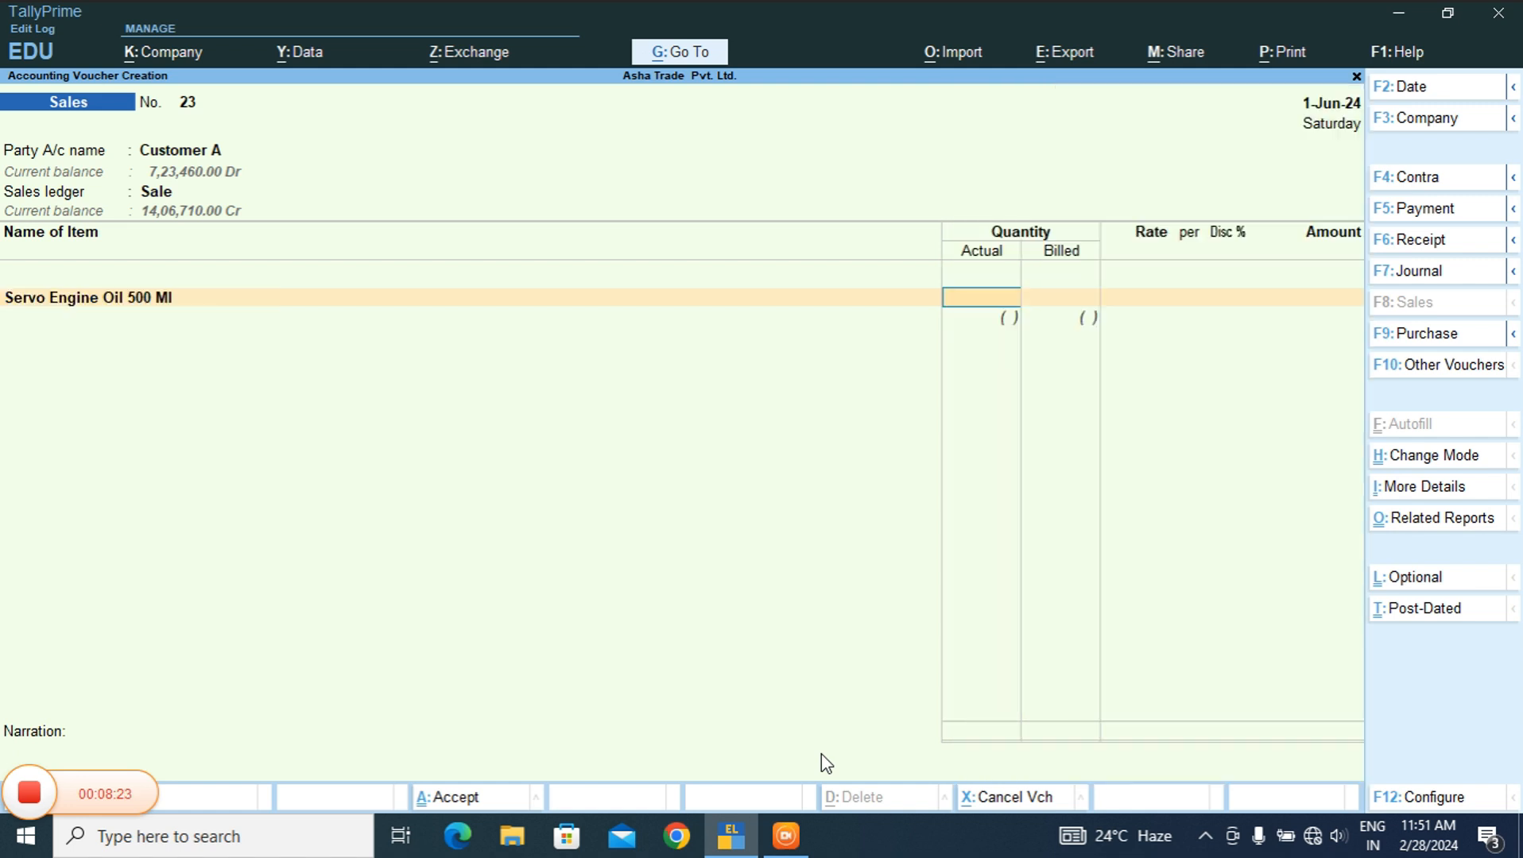
pyautogui.write('20')
pyautogui.press('BackSpace')
pyautogui.press('BackSpace')
pyautogui.write('50')
pyautogui.press('Return')
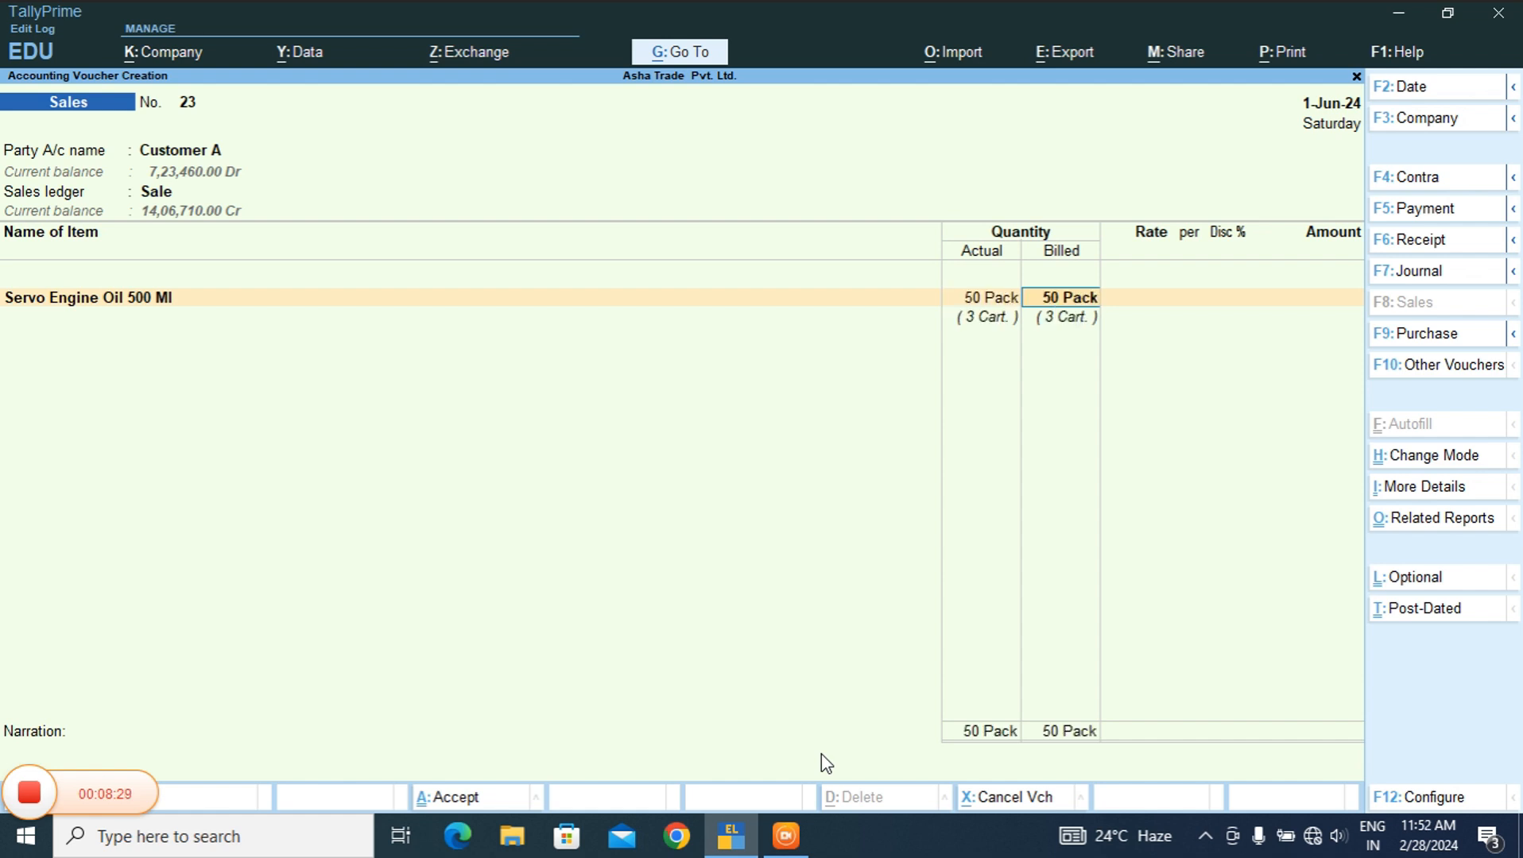
pyautogui.press('Return')
# - Change the sold oil's actual and billed quantities to 60 Pack
pyautogui.hotkey('shift', 'Tab')
pyautogui.hotkey('shift', 'Tab')
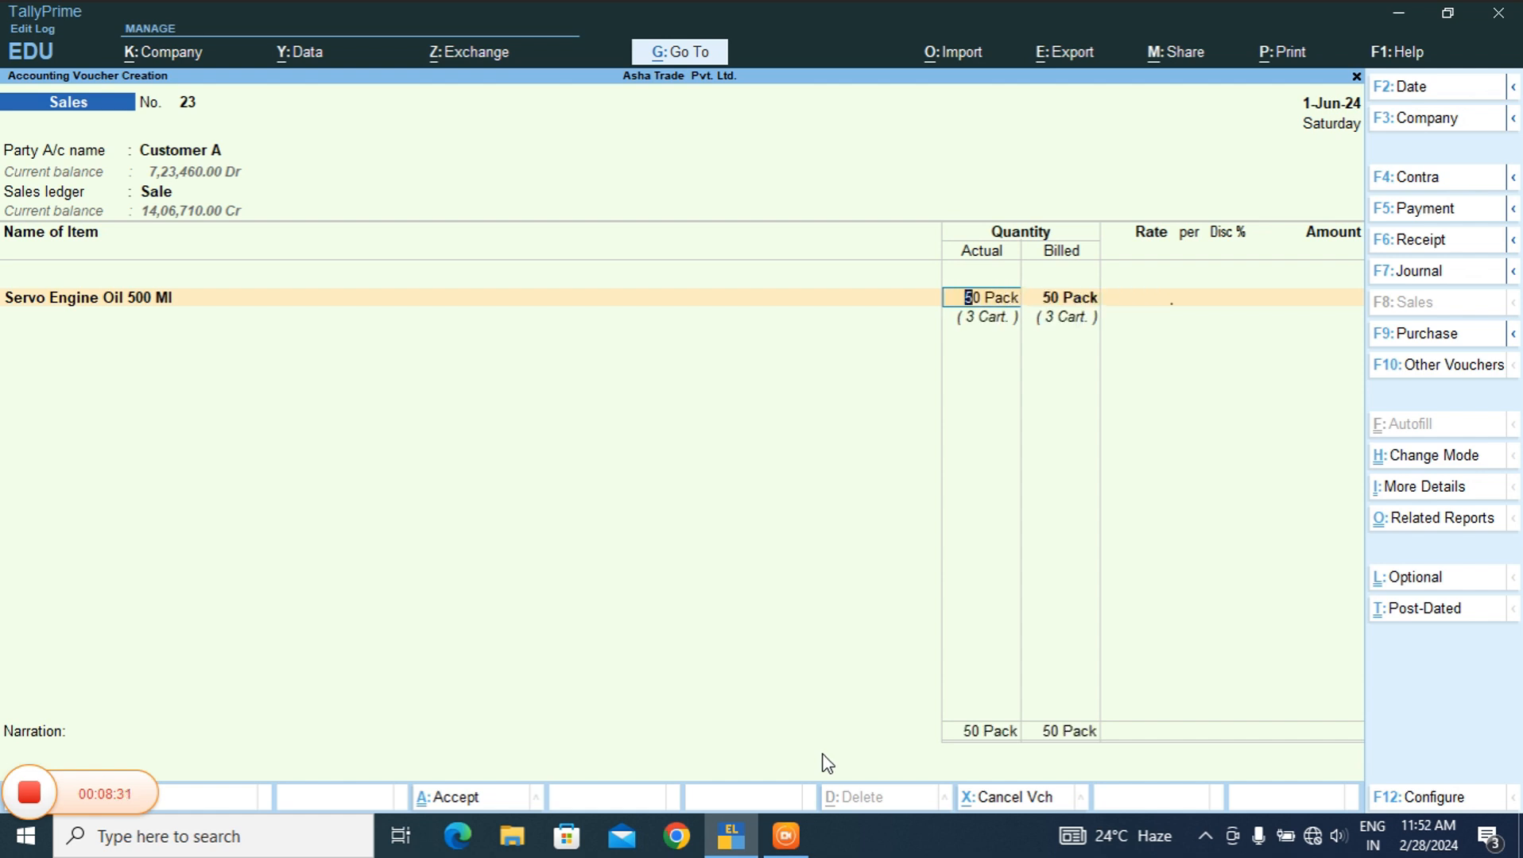
pyautogui.write('60')
pyautogui.press('Return')
pyautogui.write('60')
pyautogui.press('Return')
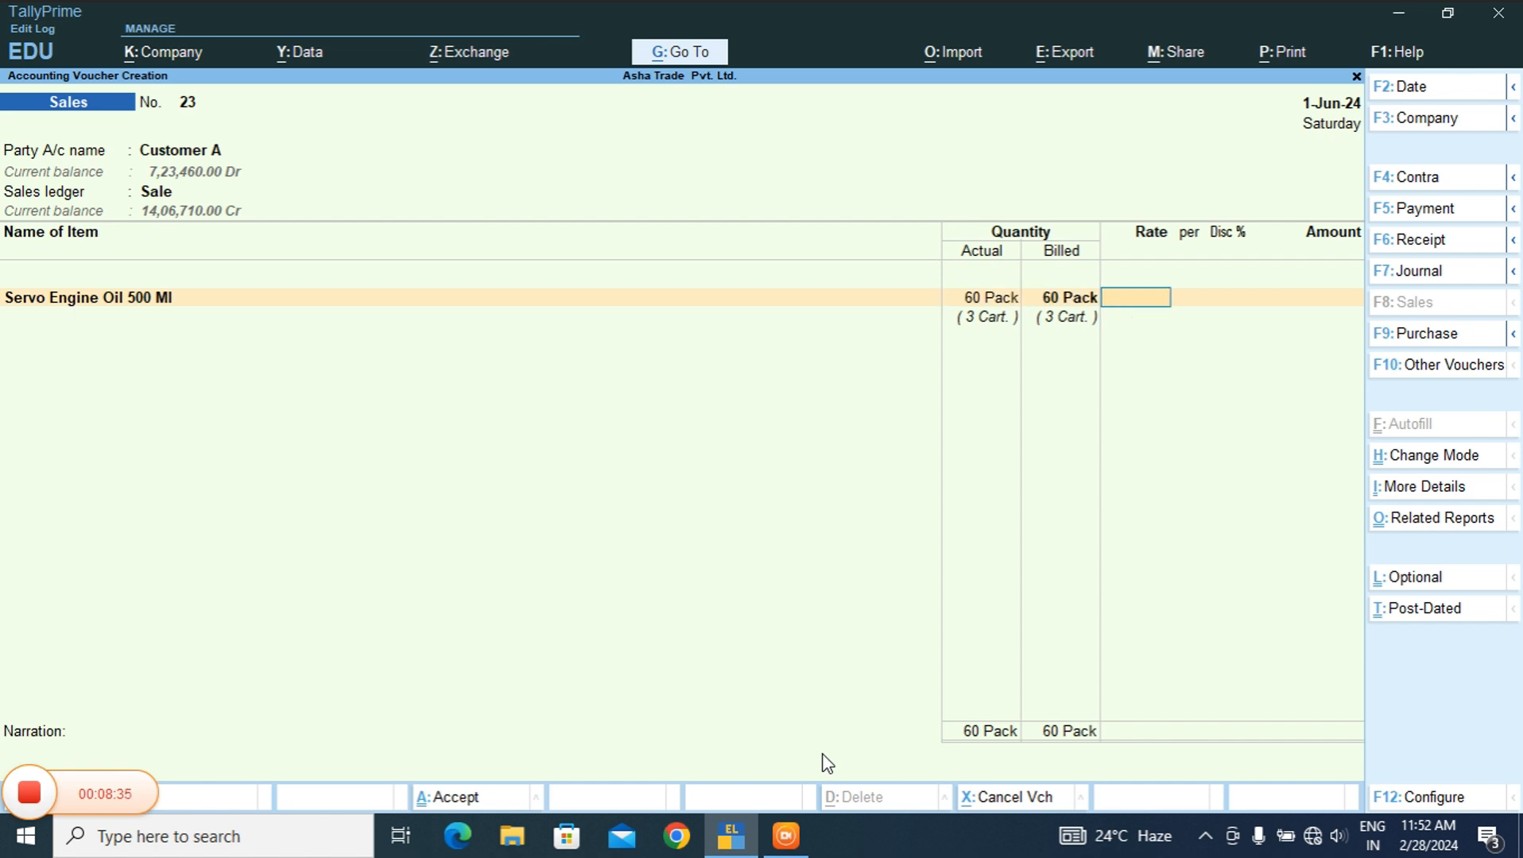
# - Set the selling rate to 240 per Pack, end the item list and choose New Ref for the bill
pyautogui.write('240')
pyautogui.press('Return')
pyautogui.press('Return')
pyautogui.press('Return')
pyautogui.press('Return')
pyautogui.press('Return')
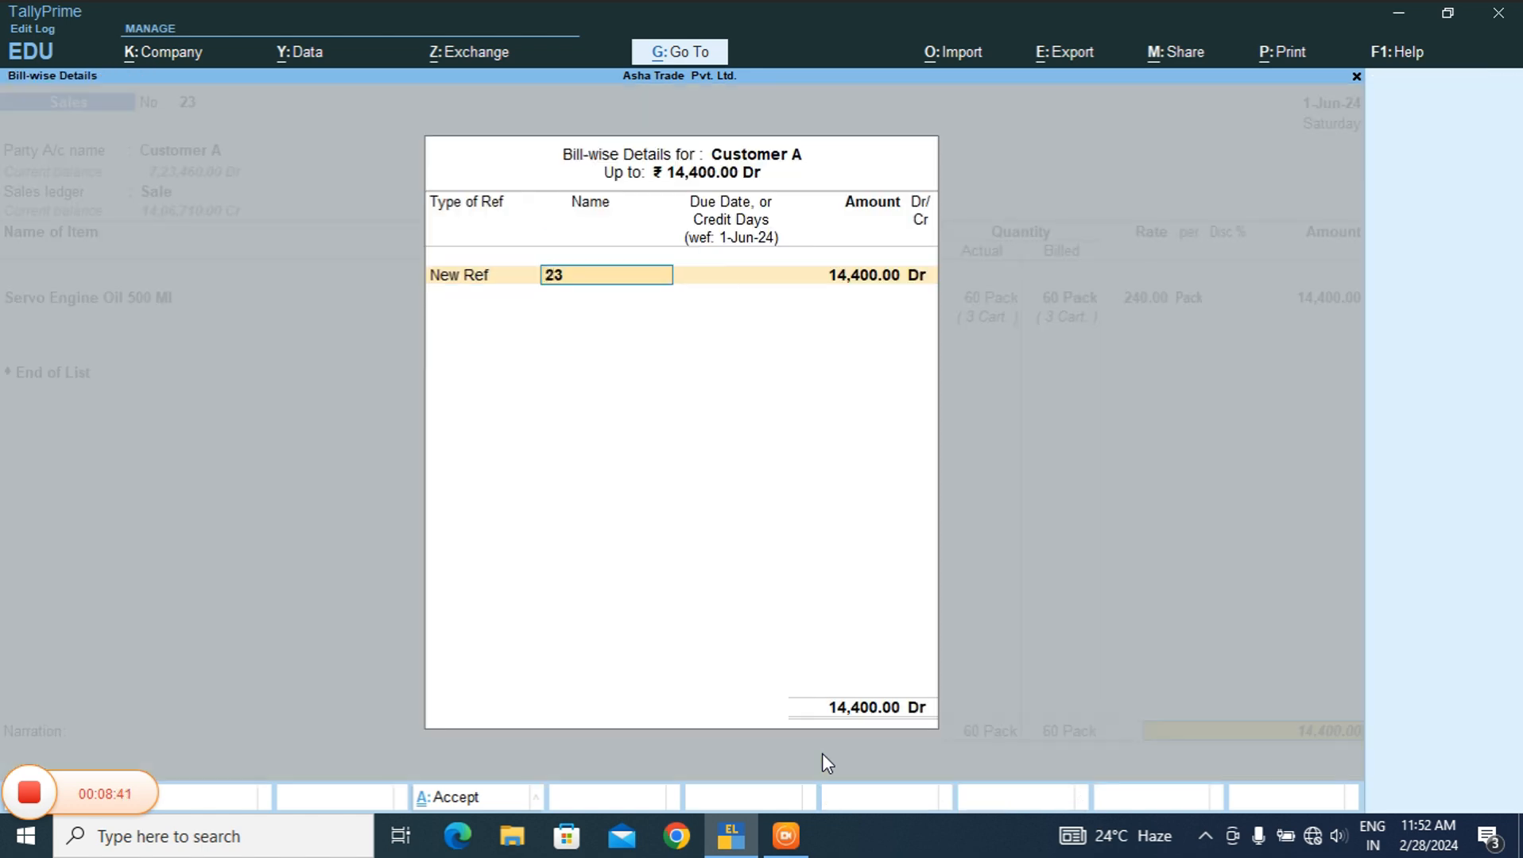
# - Name the bill reference Customer-2 with 20 credit days, leave the narration empty, and save the sales voucher
pyautogui.write('Customer-2')
pyautogui.press('Return')
pyautogui.write('20.')
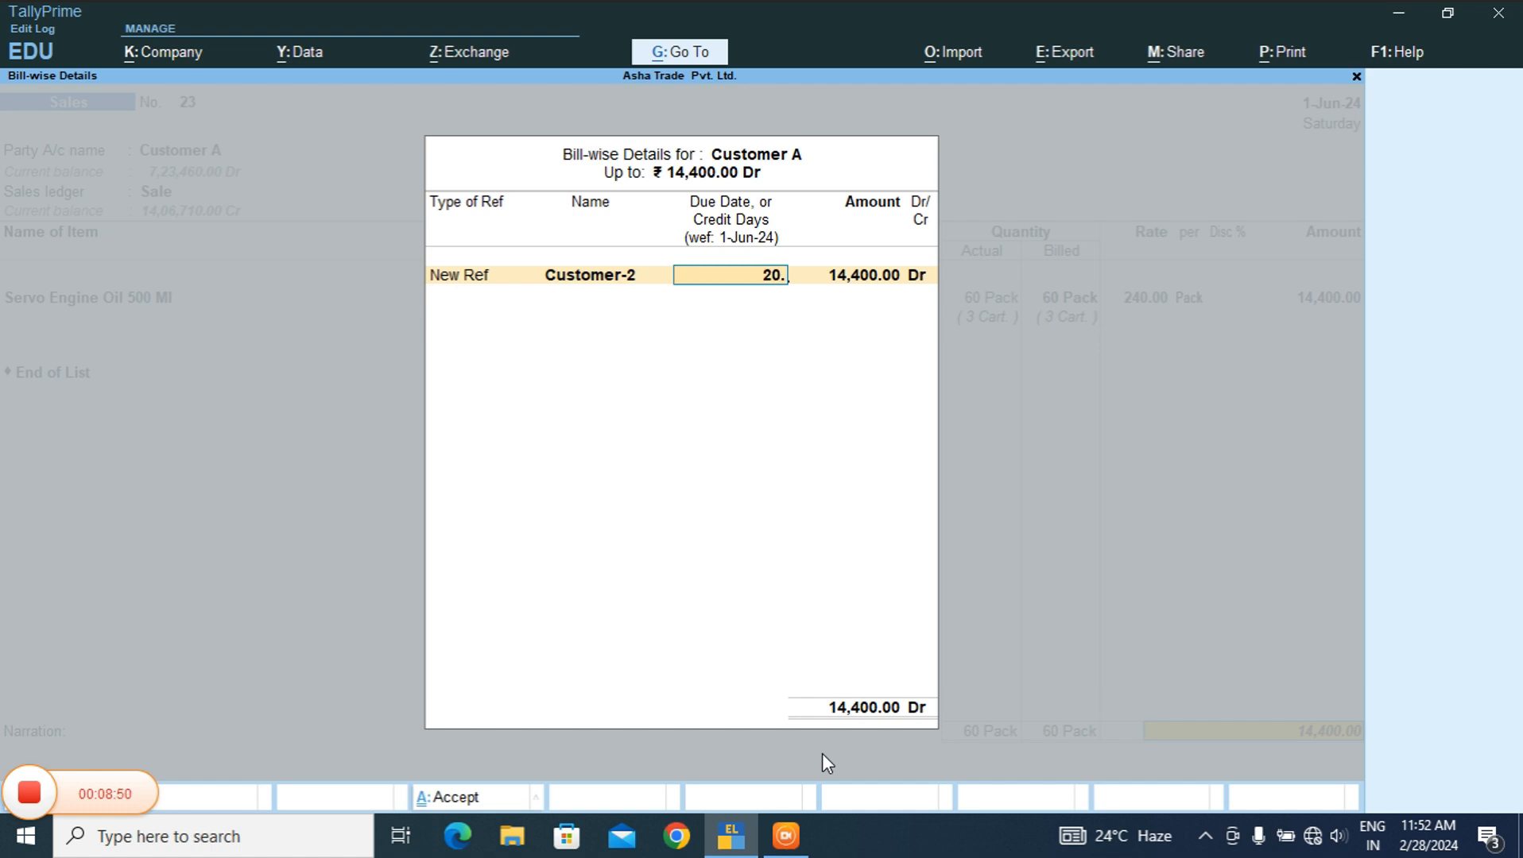
pyautogui.press('Return')
pyautogui.press('Return')
pyautogui.press('Return')
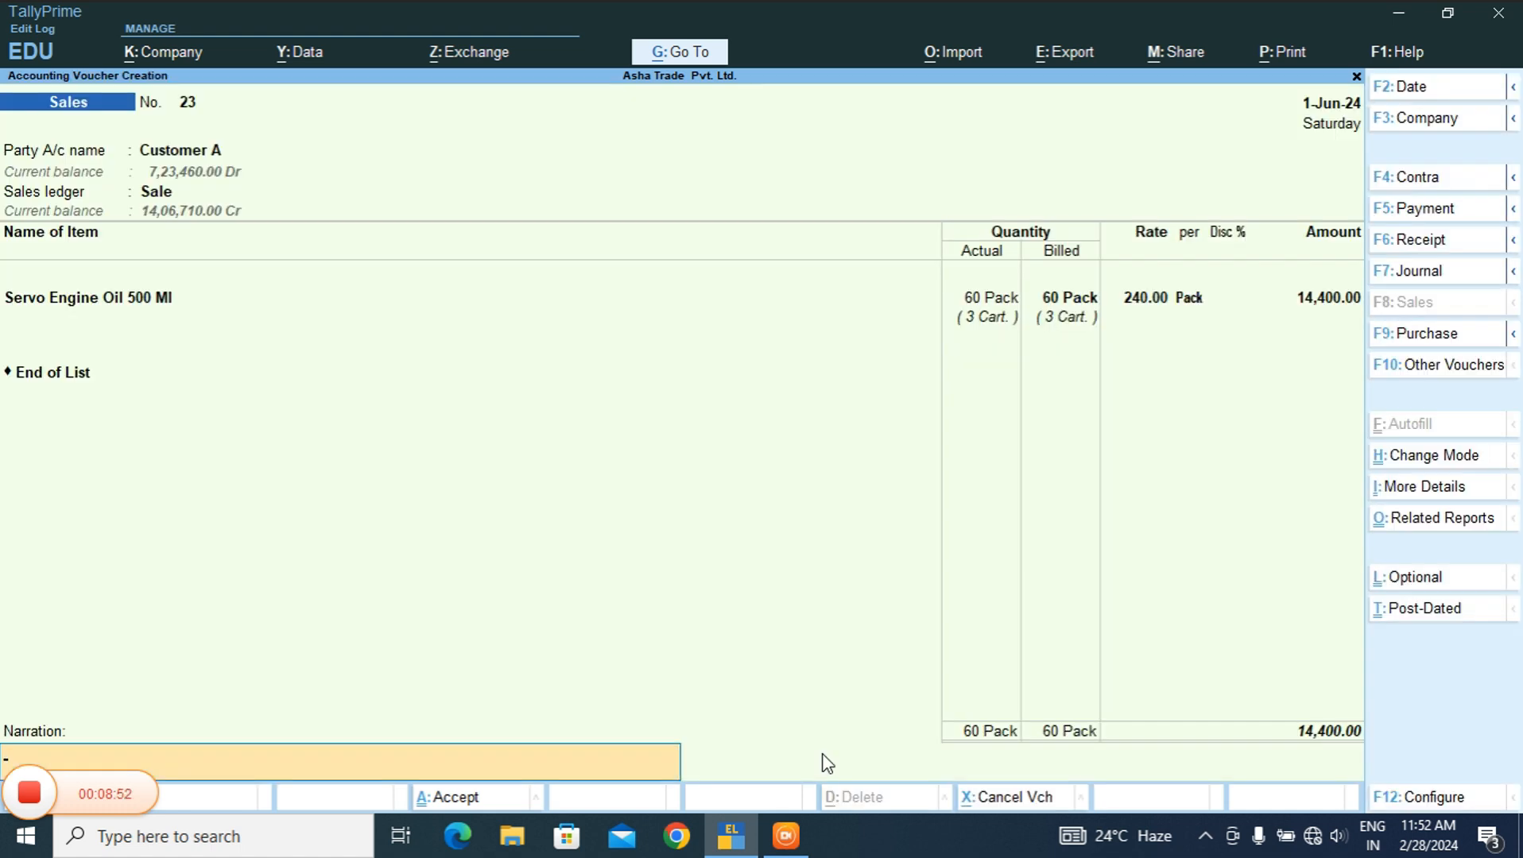
pyautogui.press('Return')
pyautogui.press('Return')
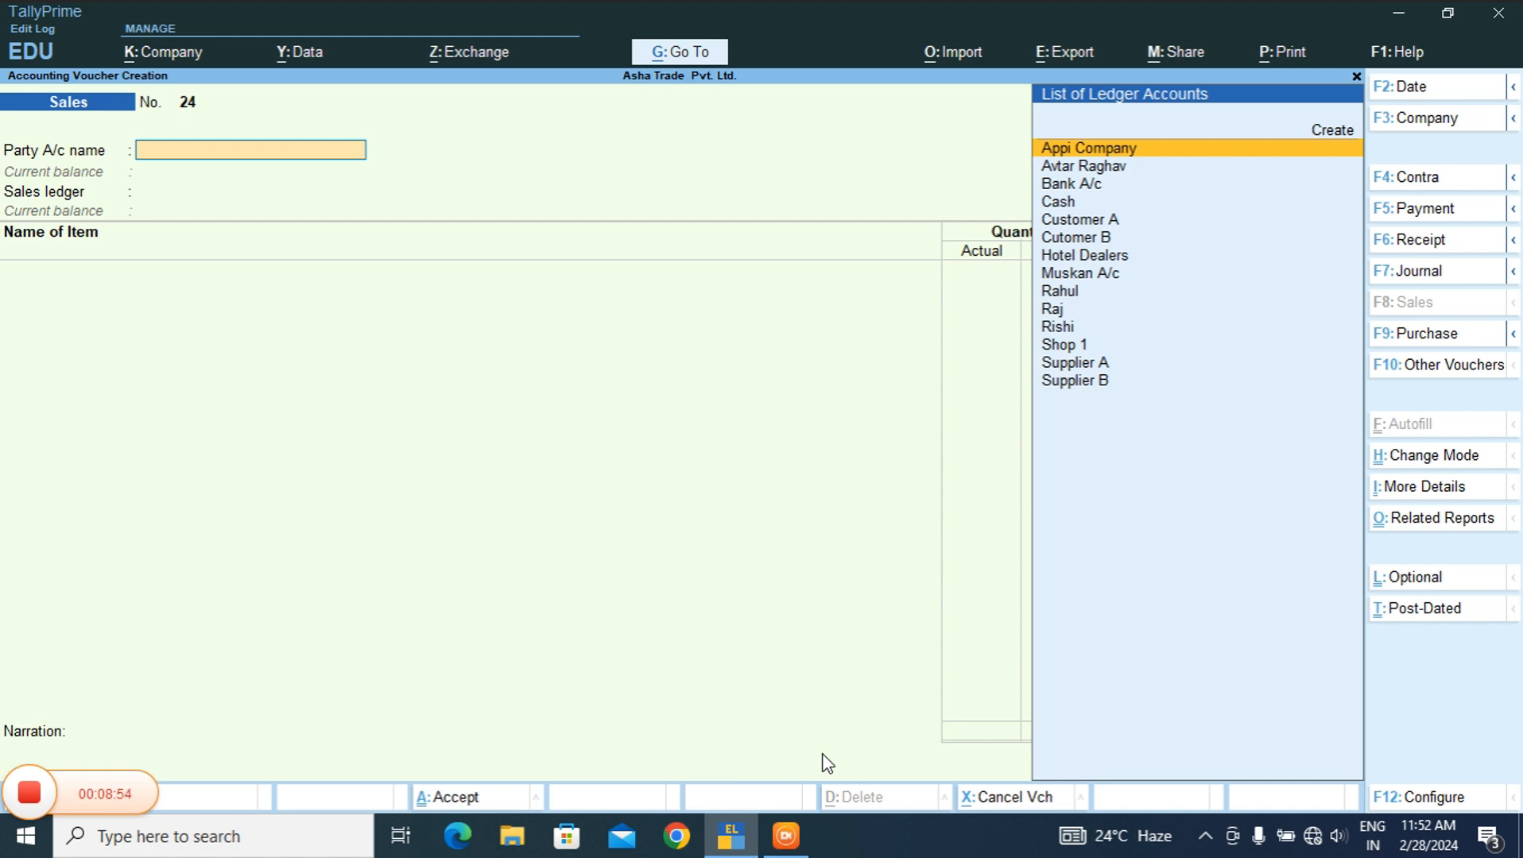
# - Reopen the last saved sales voucher, examine the quantities in its enlarged invoice print preview, and return to the voucher without printing
pyautogui.press('pageup')
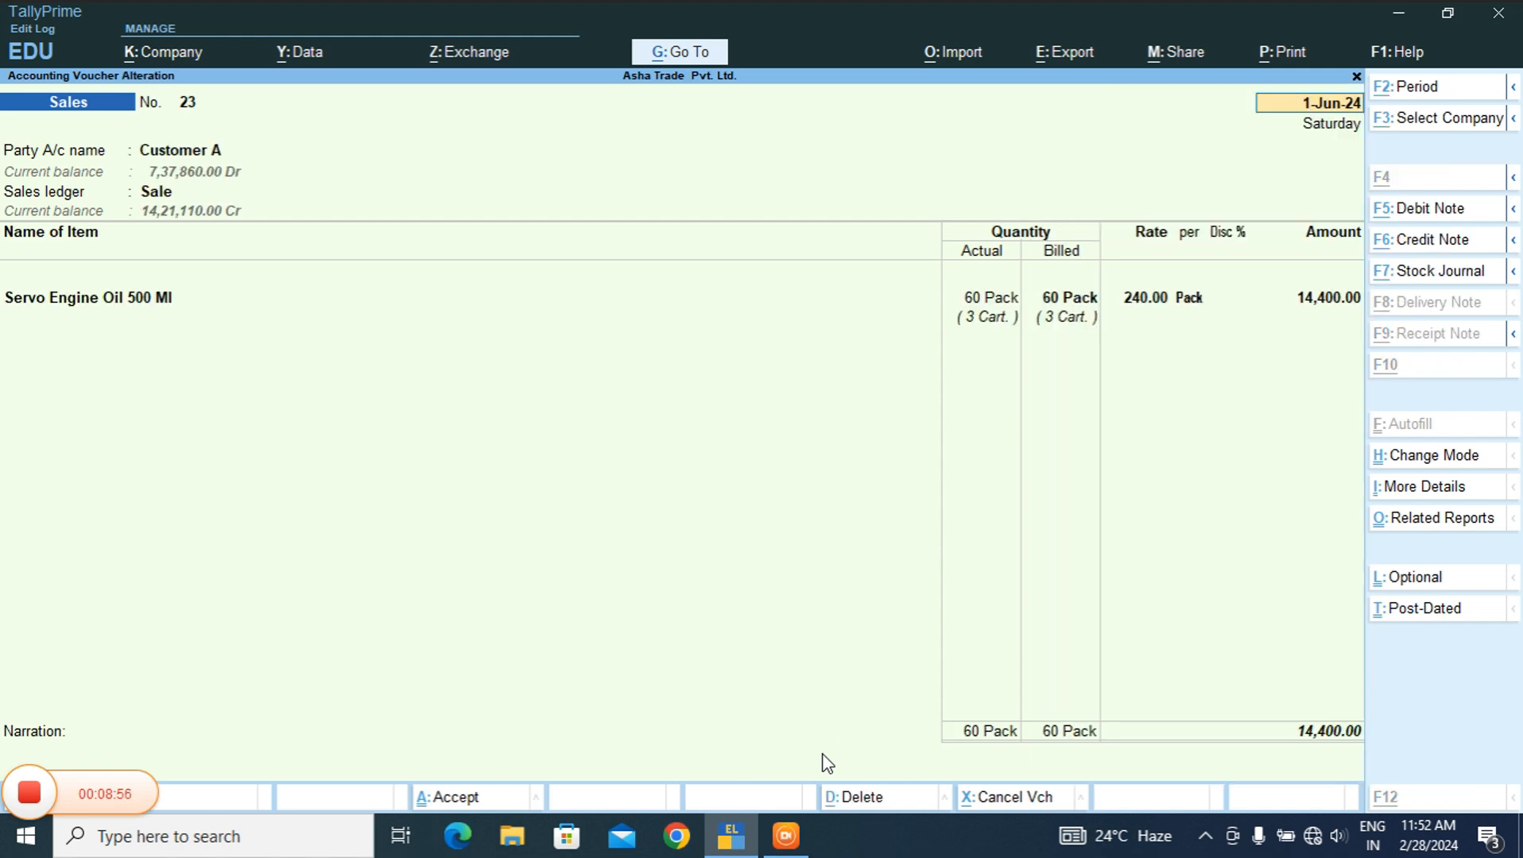
pyautogui.hotkey('alt', 'p')
pyautogui.press('Return')
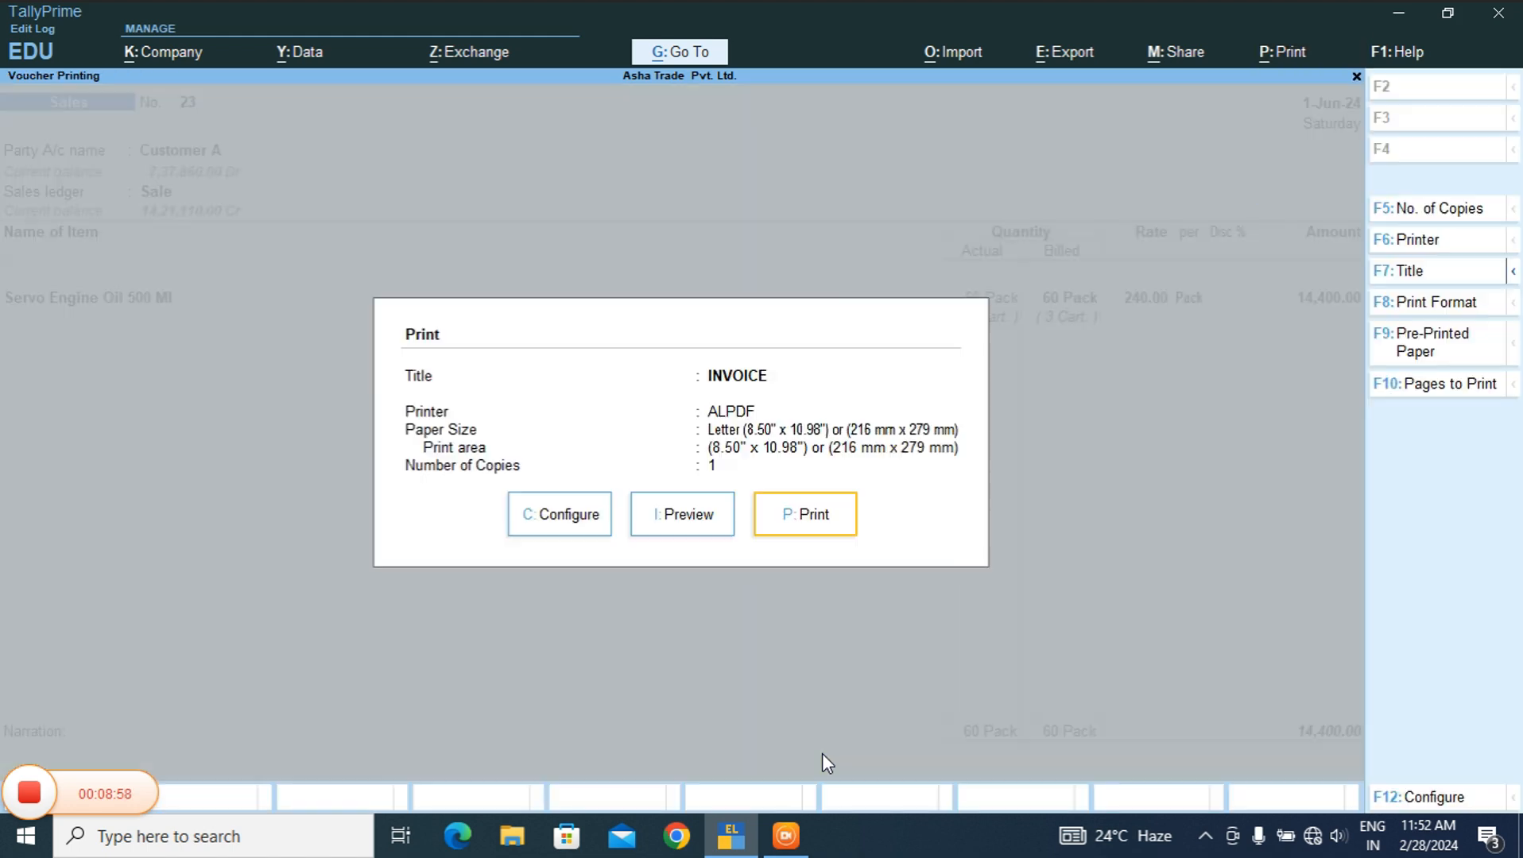
pyautogui.press('i')
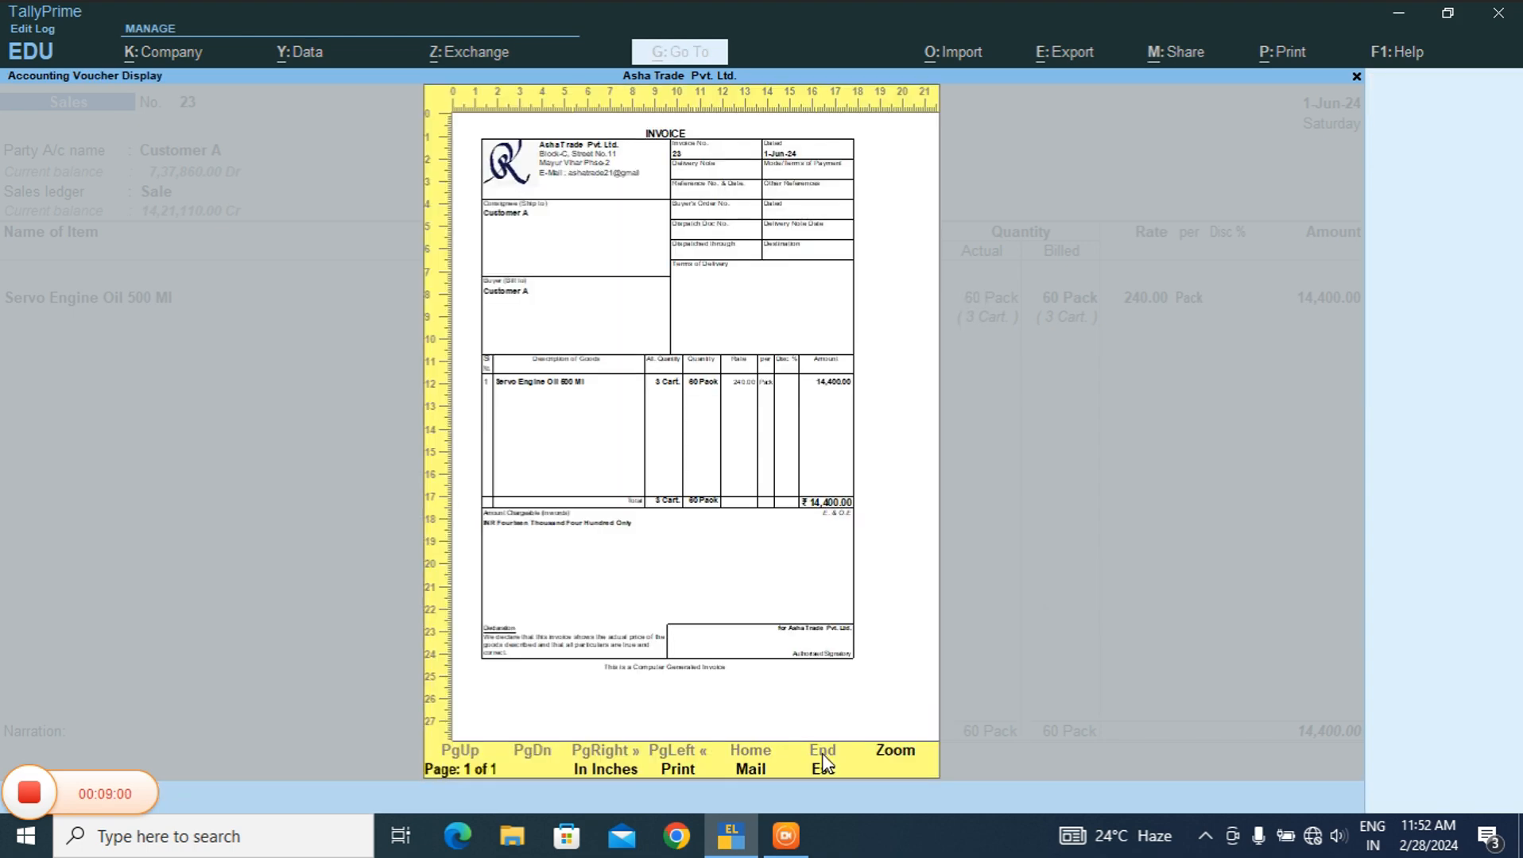
pyautogui.press('z')
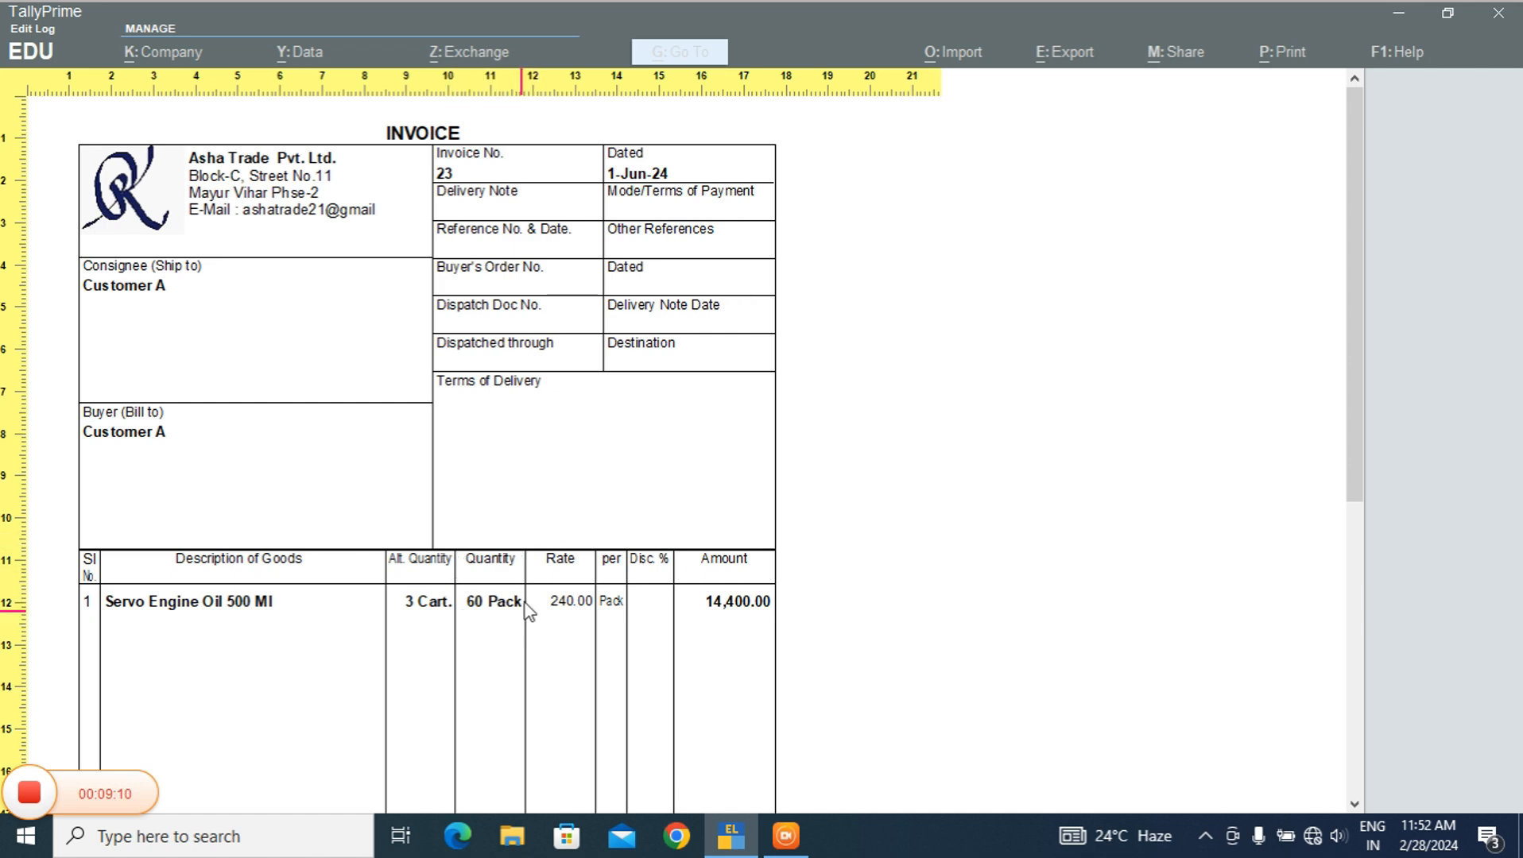
pyautogui.press('Escape')
pyautogui.press('Escape')
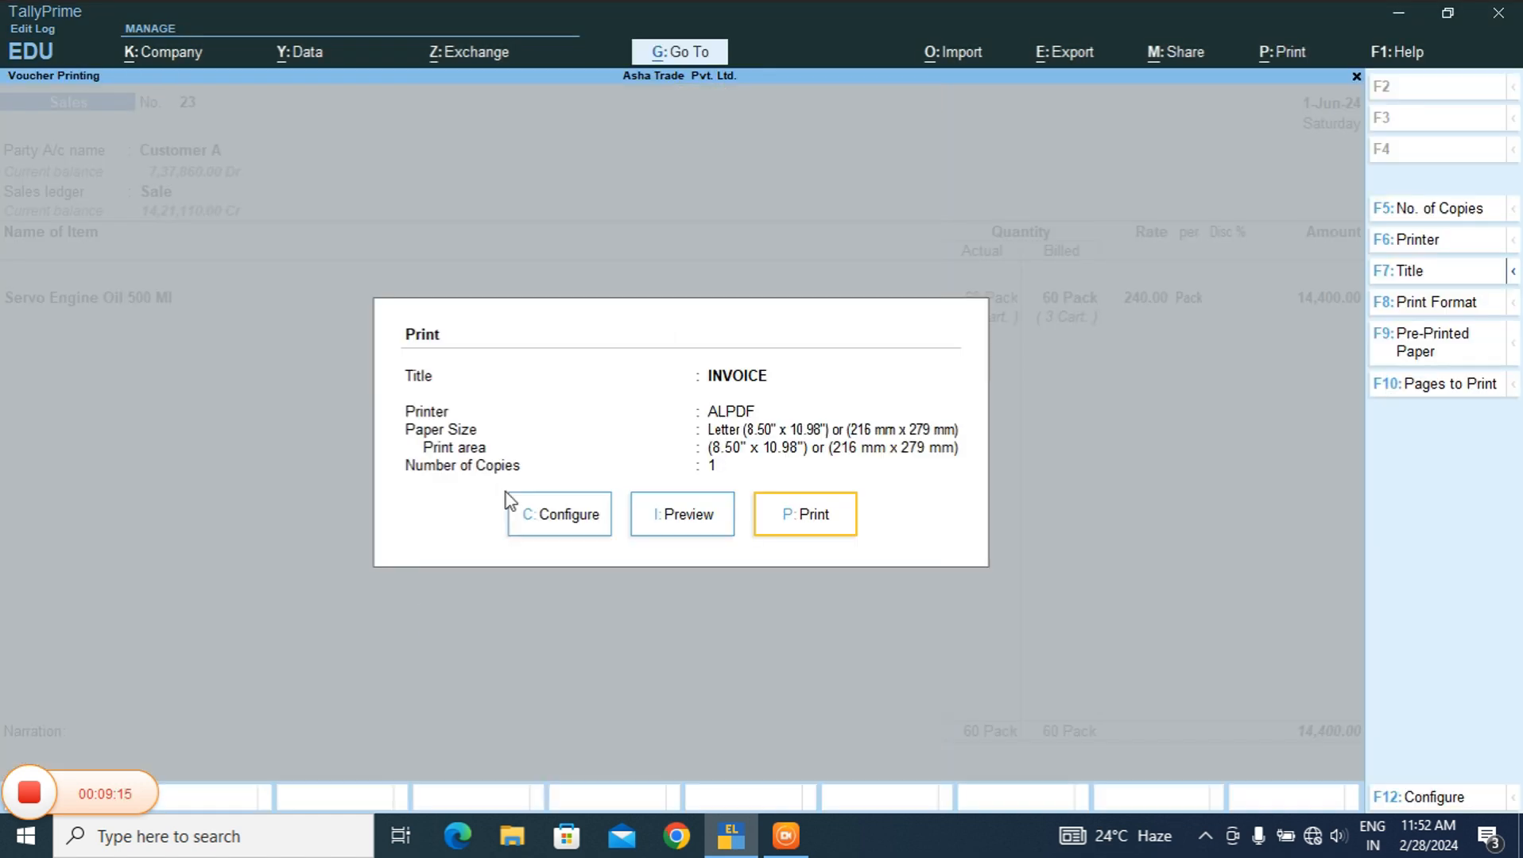
pyautogui.press('Escape')
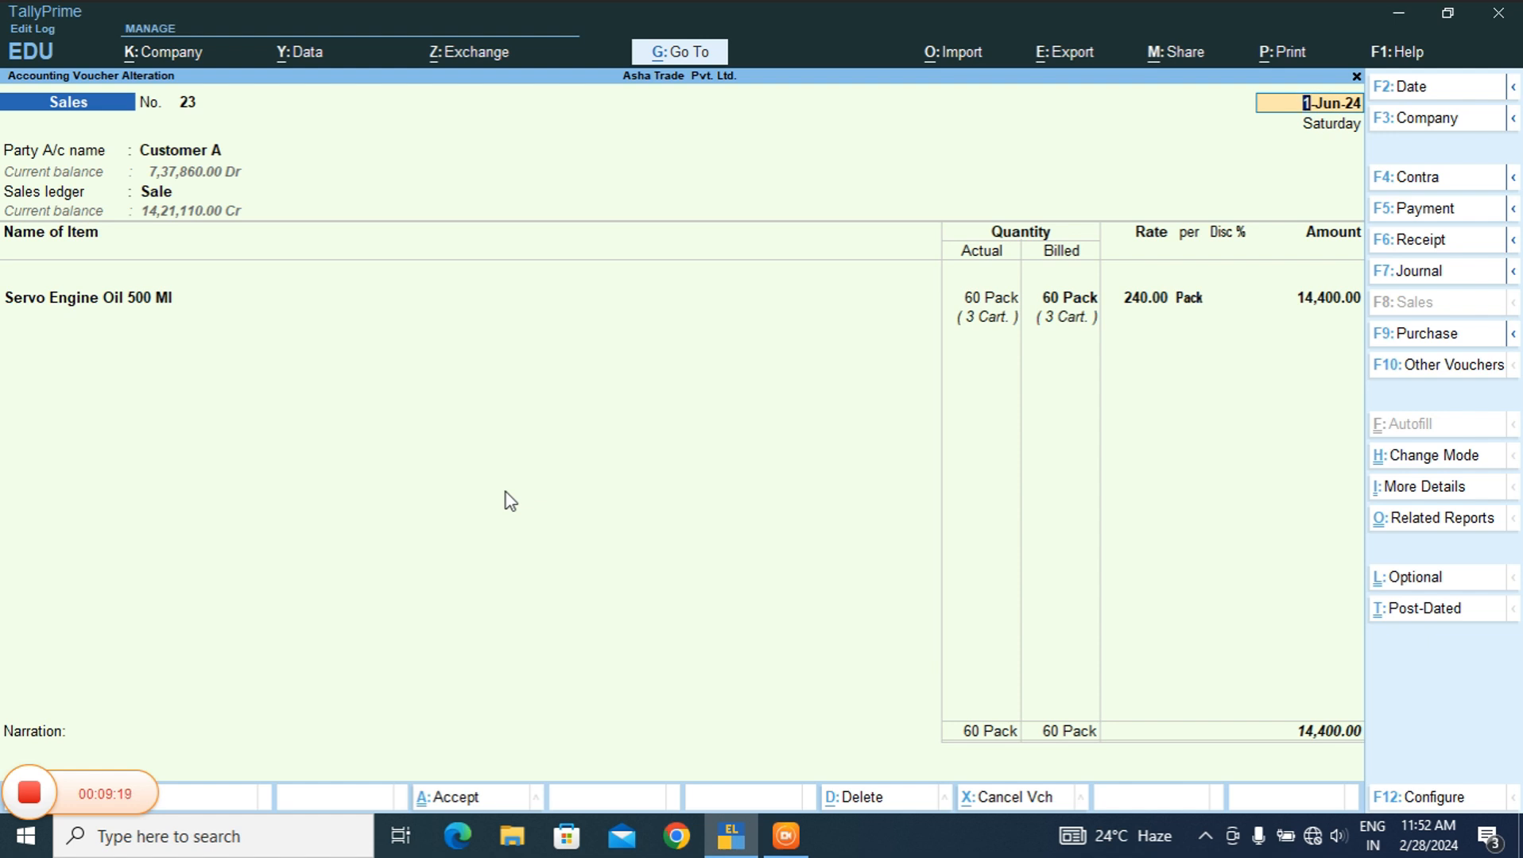
# - Leave the reopened sales voucher without changes and quit voucher entry to return to the Gateway of Tally
pyautogui.press('BackSpace')
pyautogui.press('Escape')
pyautogui.press('y')
pyautogui.press('Escape')
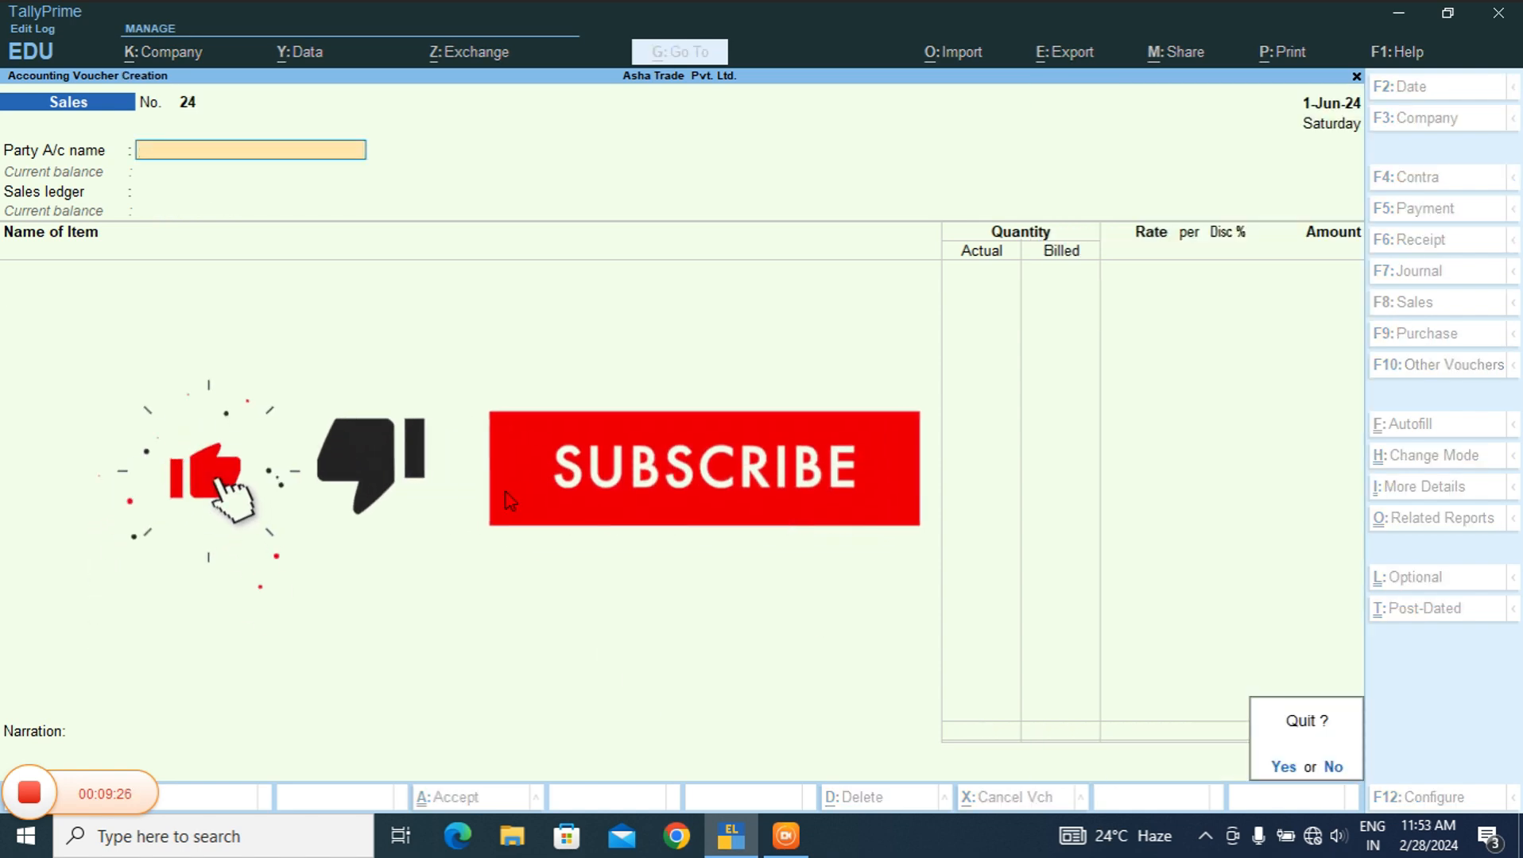
pyautogui.press('y')
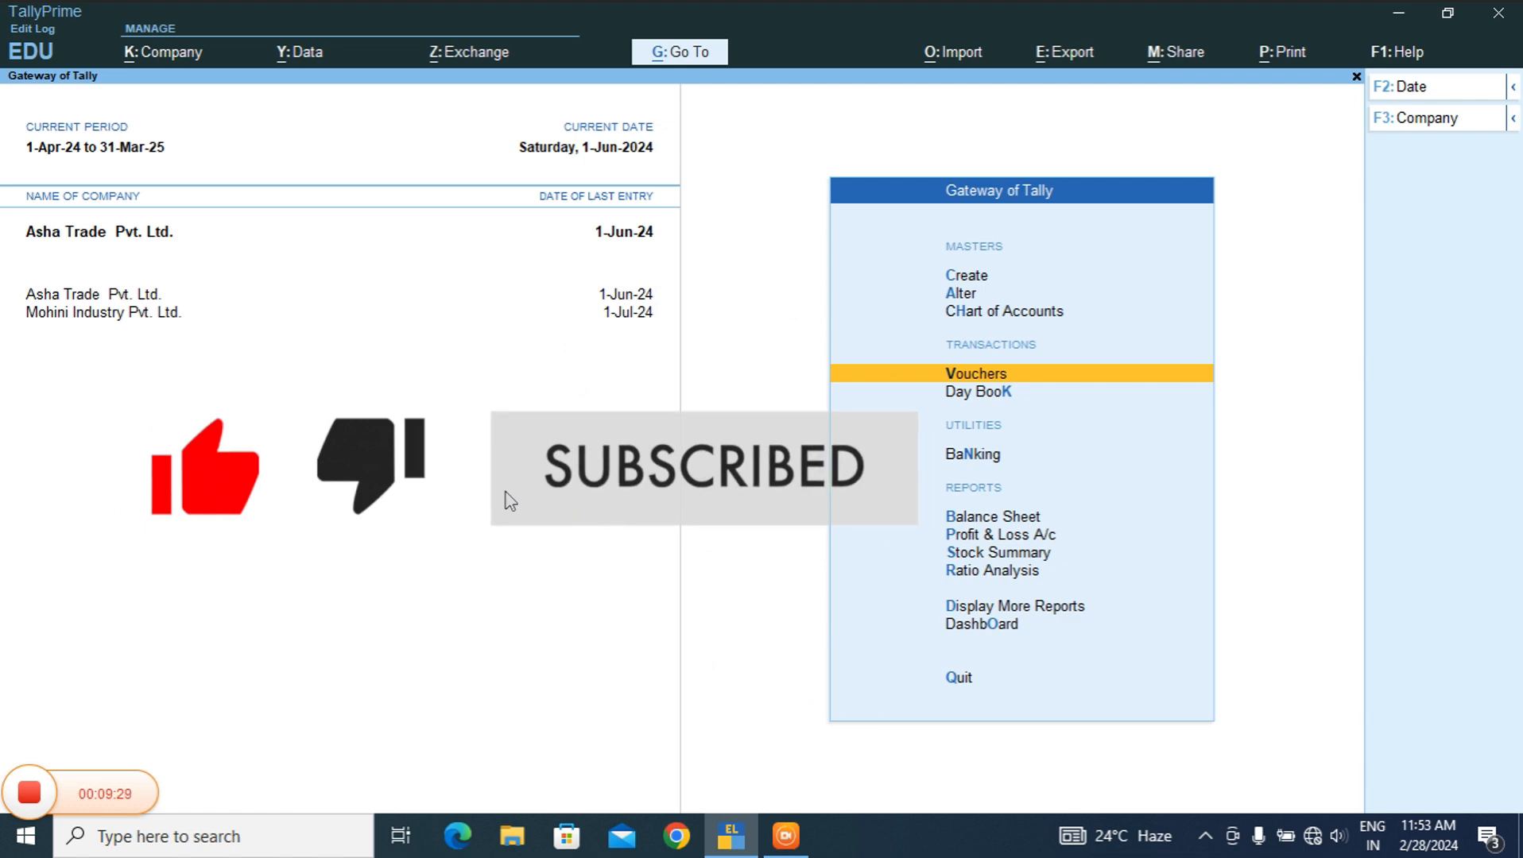